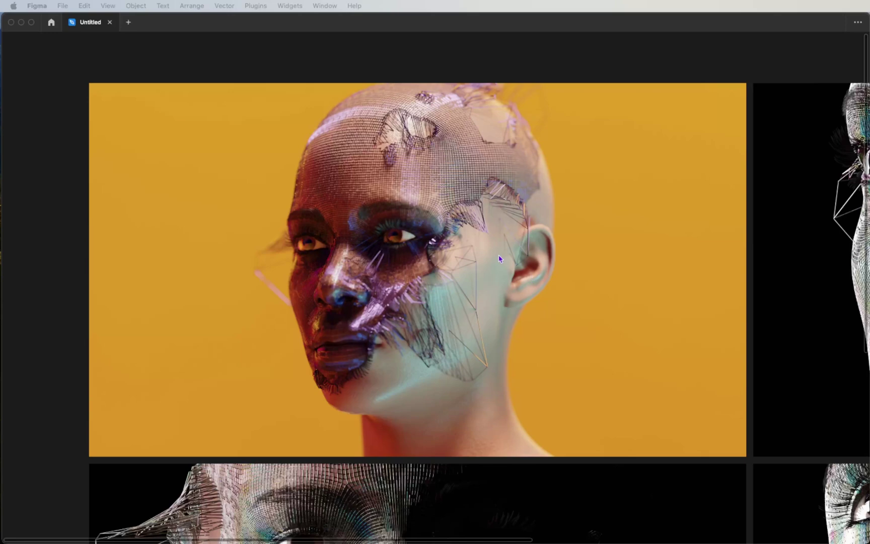
Examine the four wireframe-face reference renders on the Figma canvas, from the orange-background portrait to the dark close-ups
{"action": "scroll", "coordinate": [500, 259], "scroll_direction": "up", "scroll_amount": 2, "text": "ctrl"}
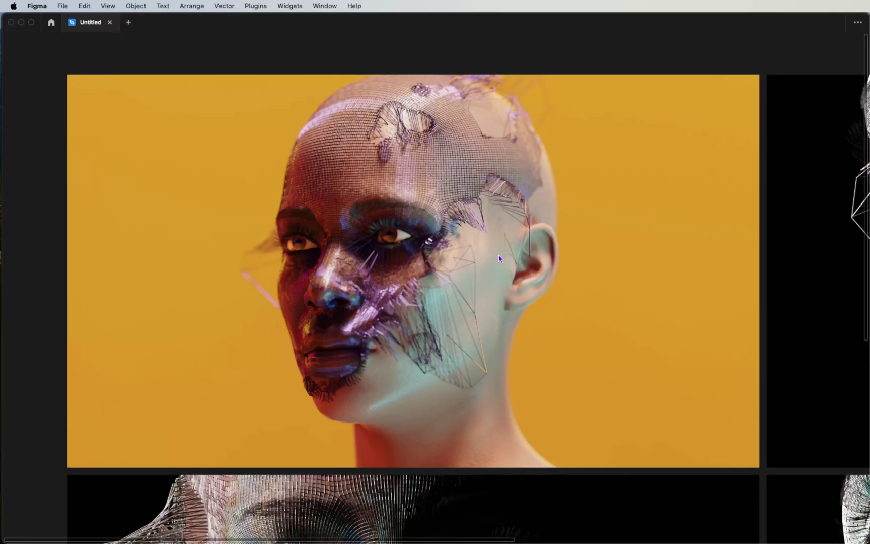
{"action": "scroll", "coordinate": [500, 258], "scroll_direction": "down", "scroll_amount": 2, "text": "ctrl"}
{"action": "scroll", "coordinate": [499, 259], "scroll_direction": "right", "scroll_amount": 3}
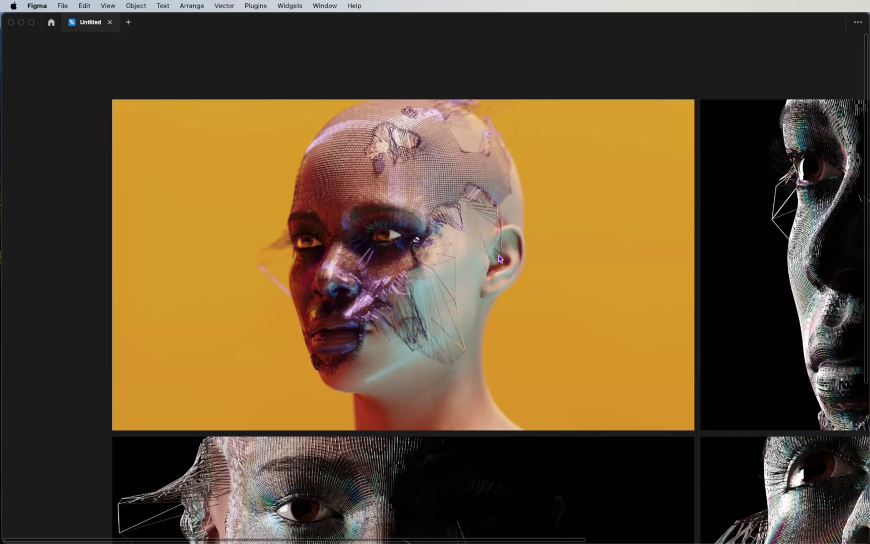
{"action": "scroll", "coordinate": [500, 259], "scroll_direction": "right", "scroll_amount": 6}
{"action": "scroll", "coordinate": [500, 259], "scroll_direction": "down", "scroll_amount": 4}
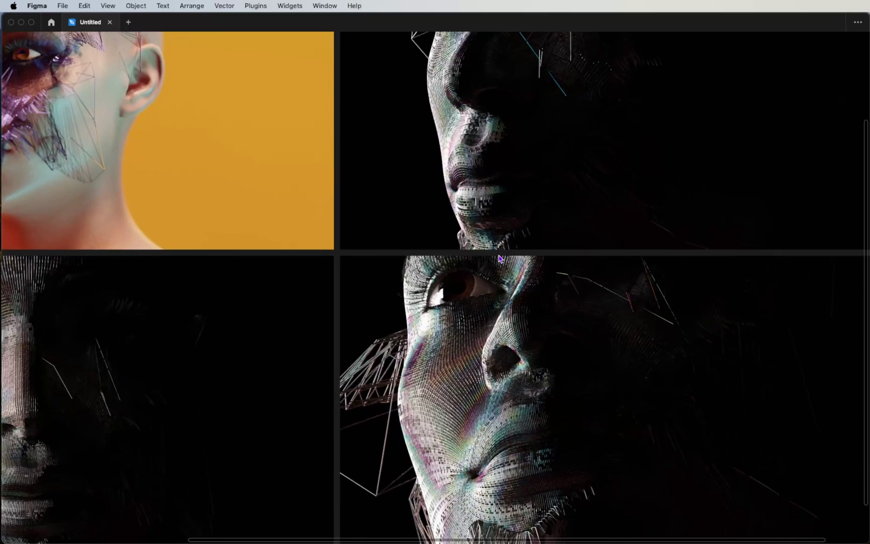
{"action": "scroll", "coordinate": [500, 259], "scroll_direction": "up", "scroll_amount": 2, "text": "ctrl"}
{"action": "scroll", "coordinate": [500, 259], "scroll_direction": "down", "scroll_amount": 3}
{"action": "scroll", "coordinate": [500, 258], "scroll_direction": "down", "scroll_amount": 4, "text": "ctrl"}
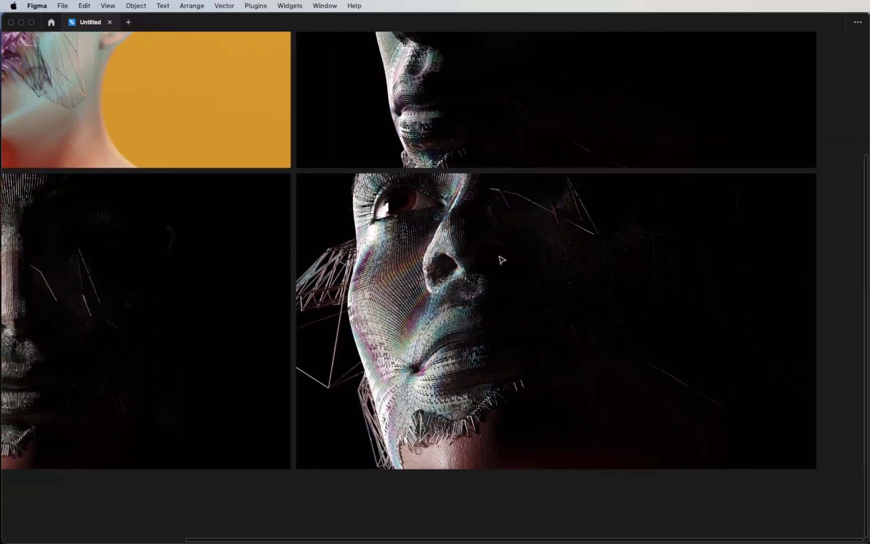
{"action": "scroll", "coordinate": [501, 258], "scroll_direction": "left", "scroll_amount": 6}
{"action": "scroll", "coordinate": [502, 260], "scroll_direction": "left", "scroll_amount": 4}
{"action": "scroll", "coordinate": [501, 260], "scroll_direction": "up", "scroll_amount": 3, "text": "ctrl"}
{"action": "scroll", "coordinate": [502, 259], "scroll_direction": "down", "scroll_amount": 1, "text": "ctrl"}
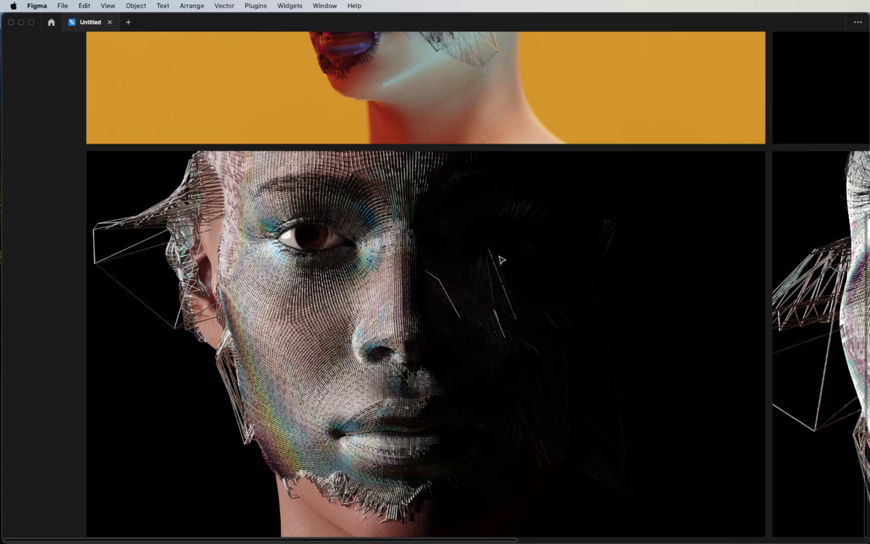
{"action": "scroll", "coordinate": [501, 259], "scroll_direction": "up", "scroll_amount": 5}
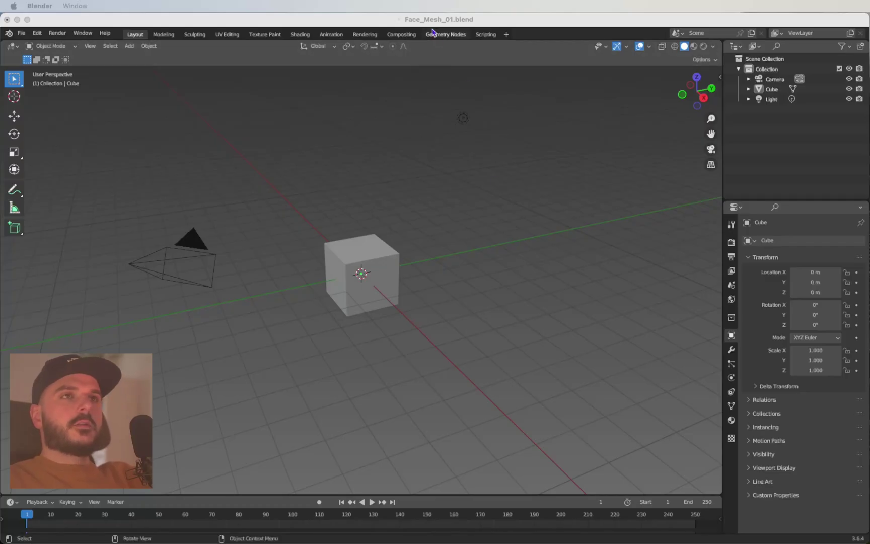
Switch to Blender and generate a new male human with HumGen from the "Asian 7" starting preset
{"action": "left_click", "coordinate": [431, 27]}
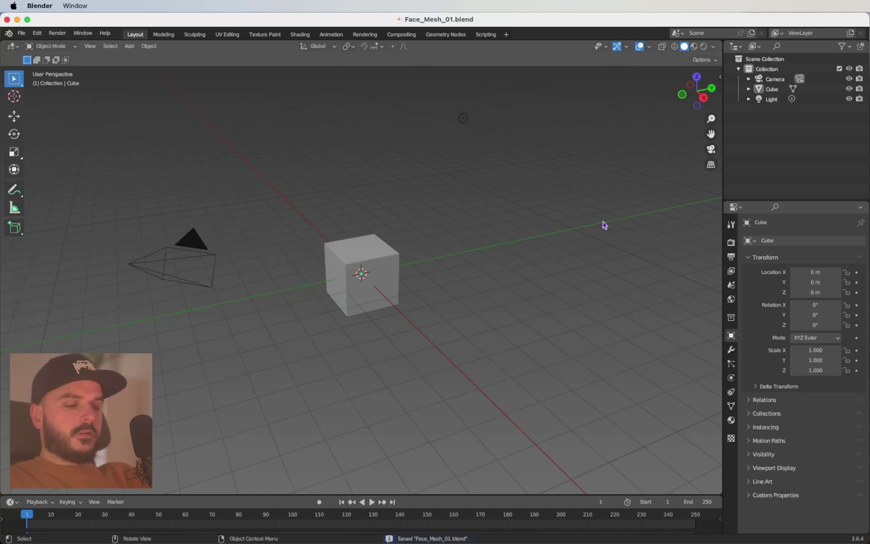
{"action": "key", "text": "n"}
{"action": "left_click", "coordinate": [653, 145]}
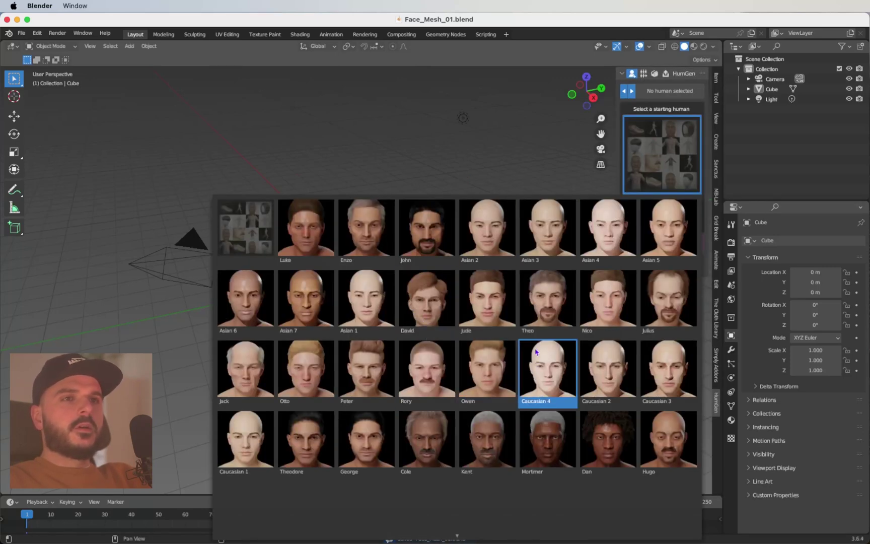
{"action": "left_click", "coordinate": [301, 298]}
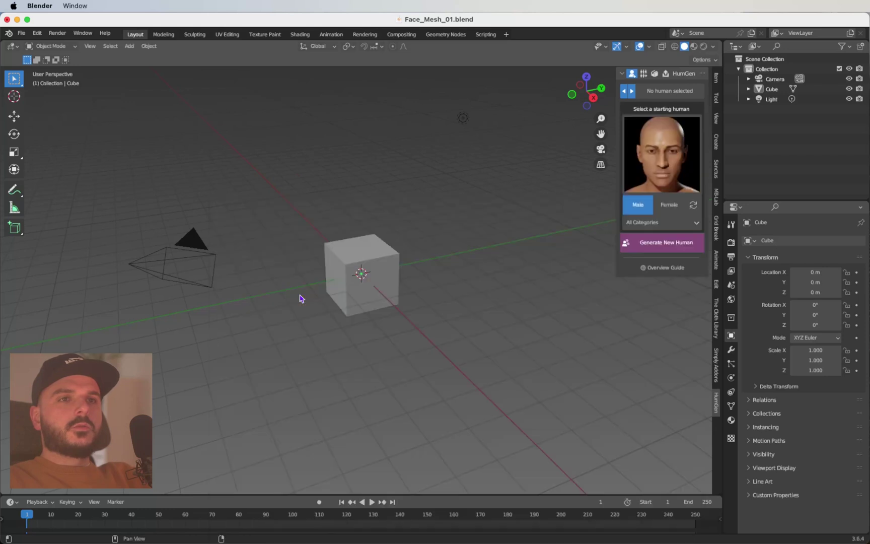
{"action": "left_click", "coordinate": [661, 243]}
Delete the default cube that surrounds the generated human
{"action": "scroll", "coordinate": [369, 262], "scroll_direction": "up", "scroll_amount": 10, "text": "ctrl"}
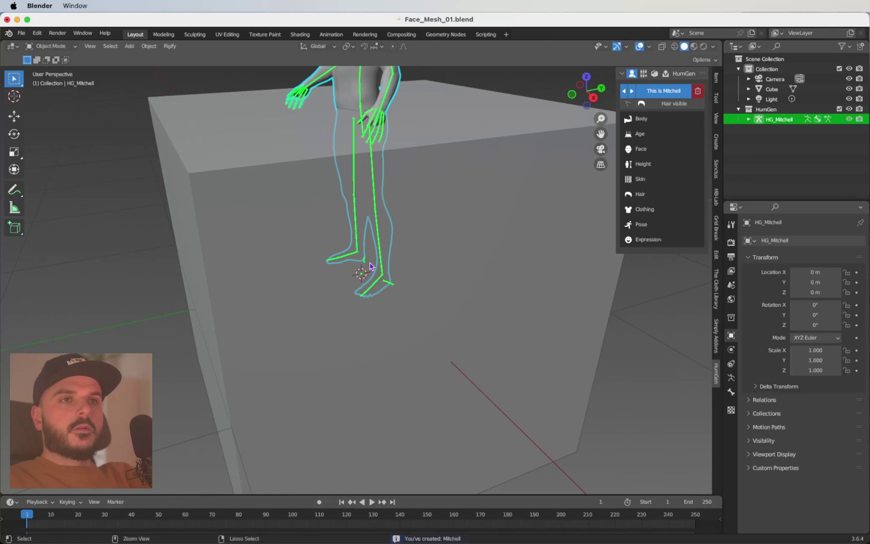
{"action": "scroll", "coordinate": [369, 262], "scroll_direction": "up", "scroll_amount": 5, "text": "shift"}
{"action": "scroll", "coordinate": [369, 263], "scroll_direction": "down", "scroll_amount": 1, "text": "shift"}
{"action": "scroll", "coordinate": [369, 263], "scroll_direction": "down", "scroll_amount": 3, "text": "ctrl"}
{"action": "scroll", "coordinate": [370, 266], "scroll_direction": "down", "scroll_amount": 3}
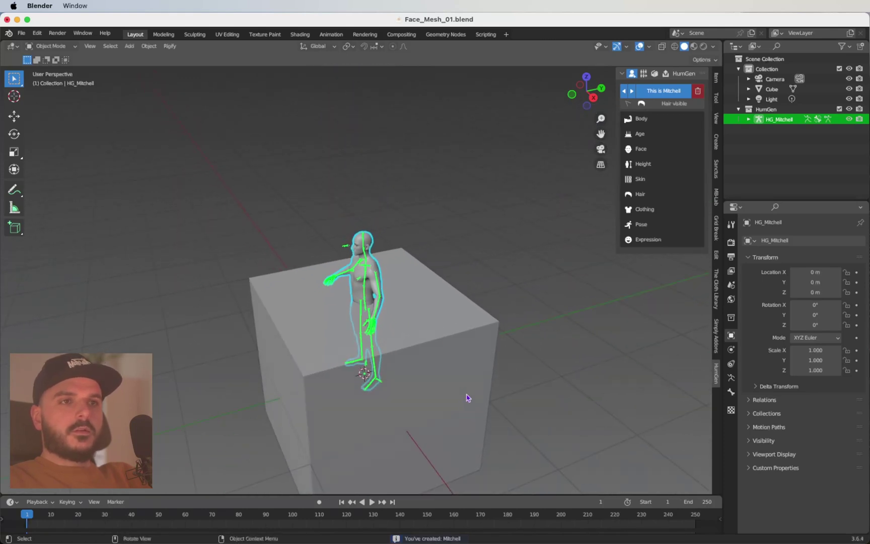
{"action": "left_click", "coordinate": [468, 396]}
{"action": "key", "text": "x"}
{"action": "left_click", "coordinate": [468, 391]}
{"action": "scroll", "coordinate": [527, 337], "scroll_direction": "down", "scroll_amount": 5}
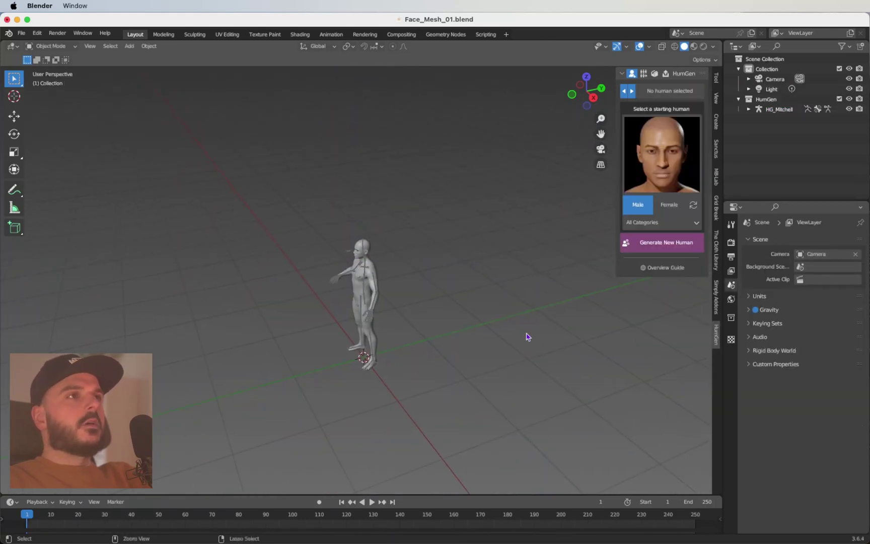
Delete the default light and the default camera from the scene
{"action": "left_click", "coordinate": [771, 88]}
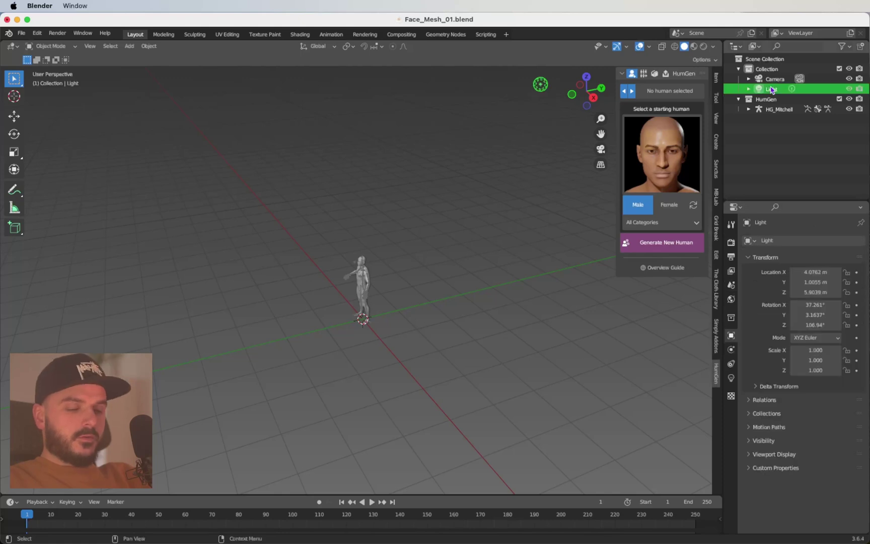
{"action": "key", "text": "x"}
{"action": "left_click", "coordinate": [774, 80]}
{"action": "key", "text": "x"}
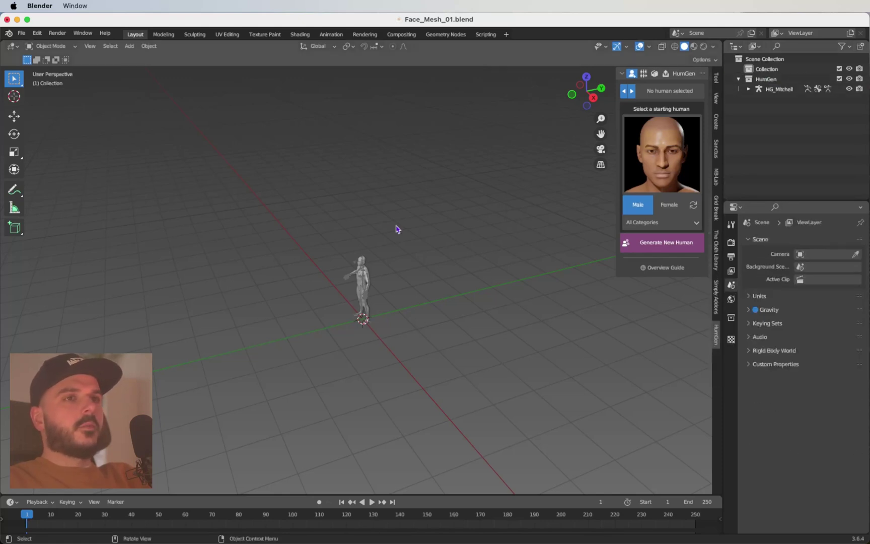
Hide the viewport sidebar and expand the generated human's rig in the outliner to list its parts
{"action": "scroll", "coordinate": [351, 289], "scroll_direction": "up", "scroll_amount": 8}
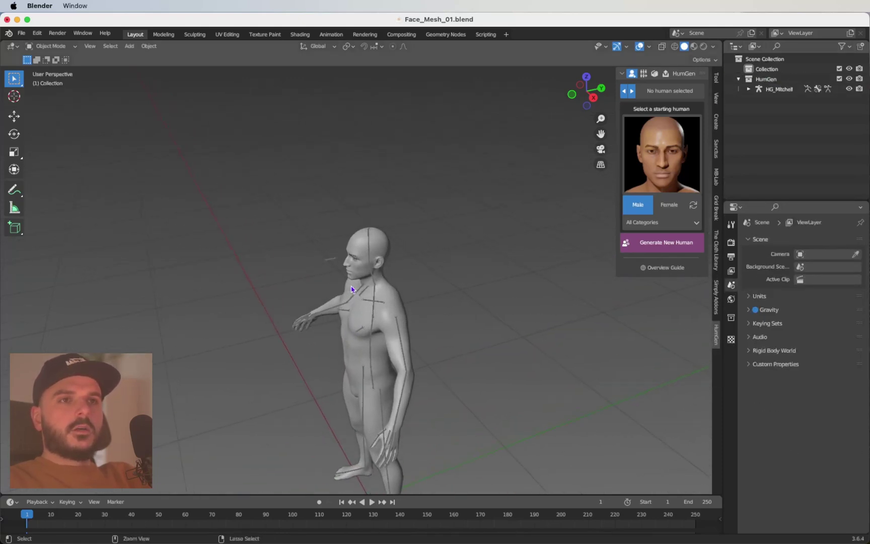
{"action": "scroll", "coordinate": [351, 289], "scroll_direction": "down", "scroll_amount": 5}
{"action": "scroll", "coordinate": [351, 289], "scroll_direction": "down", "scroll_amount": 6, "text": "shift"}
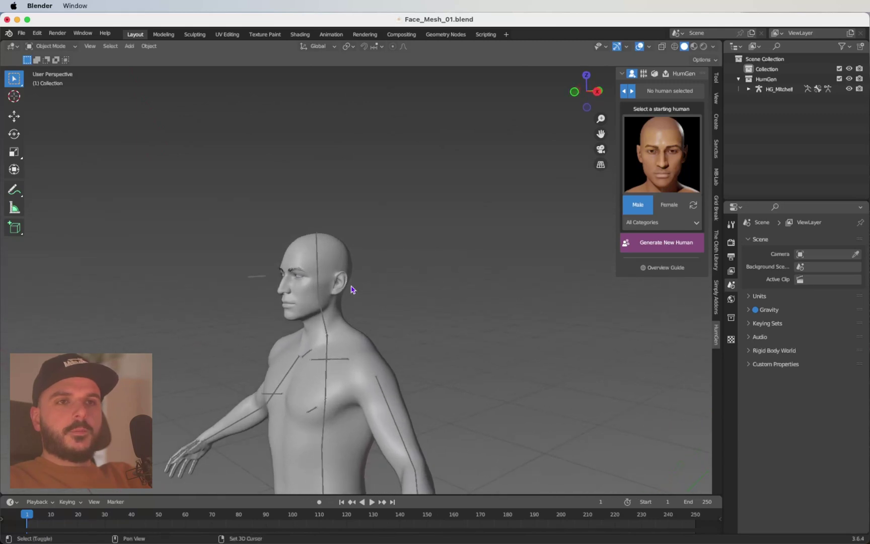
{"action": "left_click", "coordinate": [354, 289]}
{"action": "scroll", "coordinate": [532, 284], "scroll_direction": "down", "scroll_amount": 3, "text": "shift"}
{"action": "scroll", "coordinate": [532, 284], "scroll_direction": "up", "scroll_amount": 3, "text": "ctrl"}
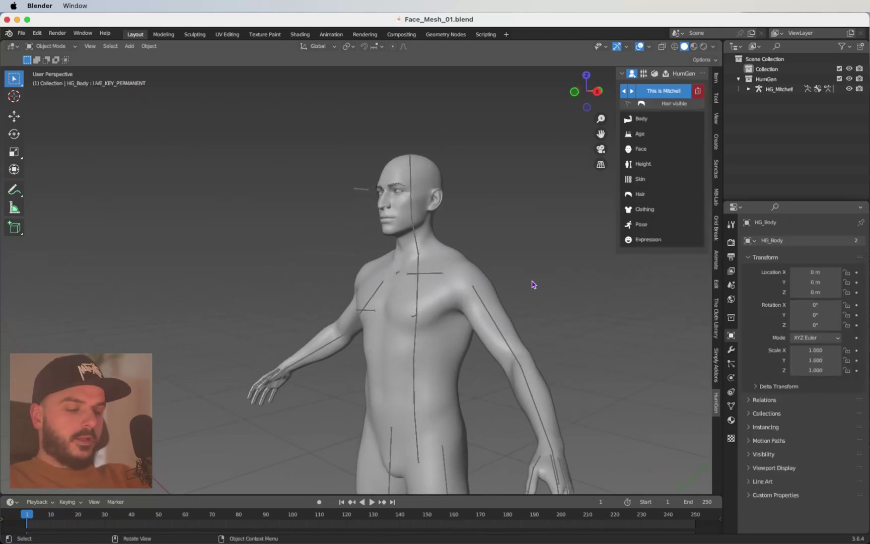
{"action": "key", "text": "n"}
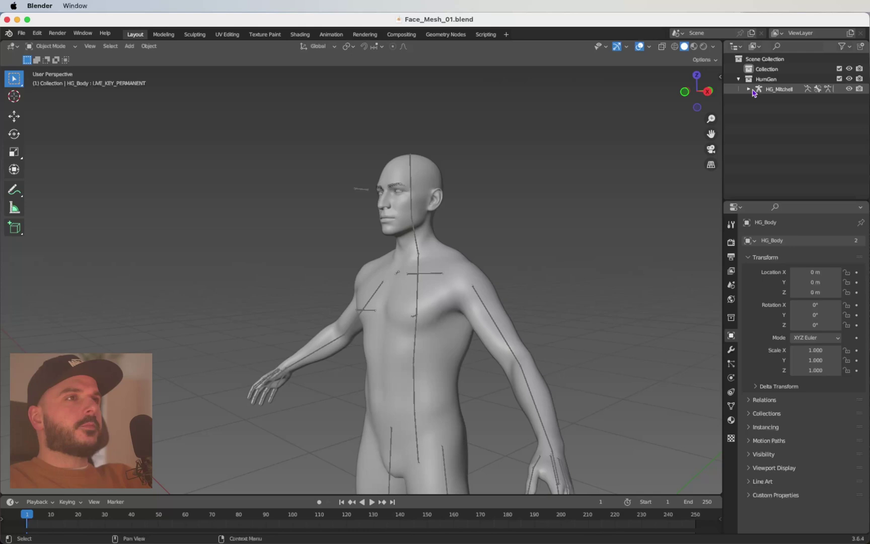
{"action": "left_click", "coordinate": [749, 90]}
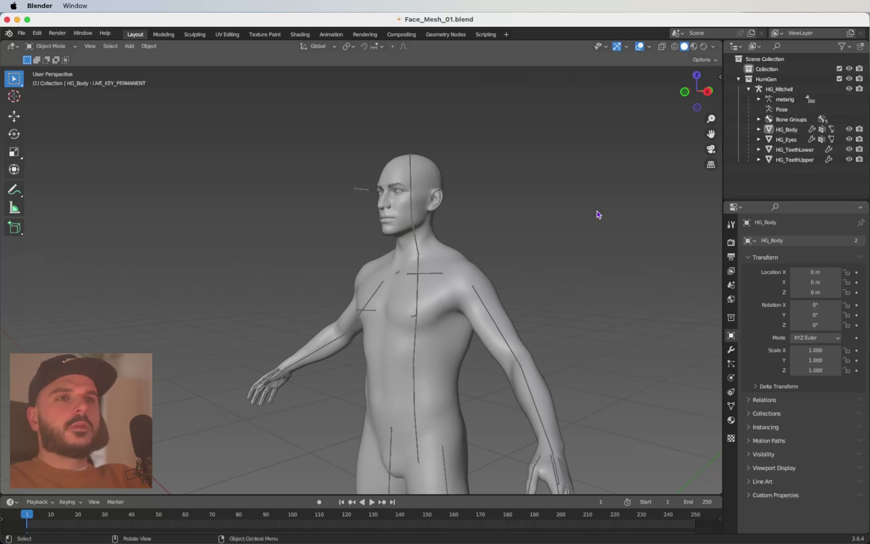
Duplicate HG_Body in place and hide the original body from the viewport and from renders
{"action": "scroll", "coordinate": [598, 214], "scroll_direction": "right", "scroll_amount": 1, "text": "shift"}
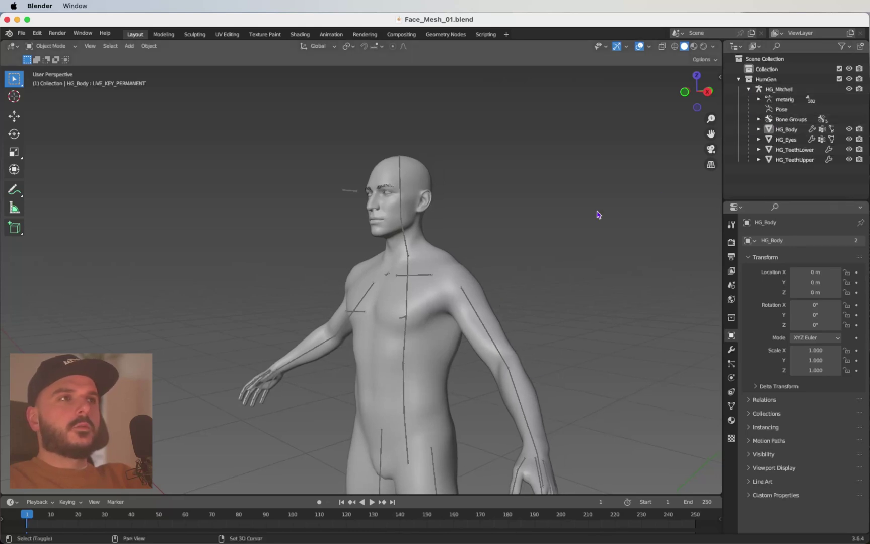
{"action": "left_click", "coordinate": [786, 130]}
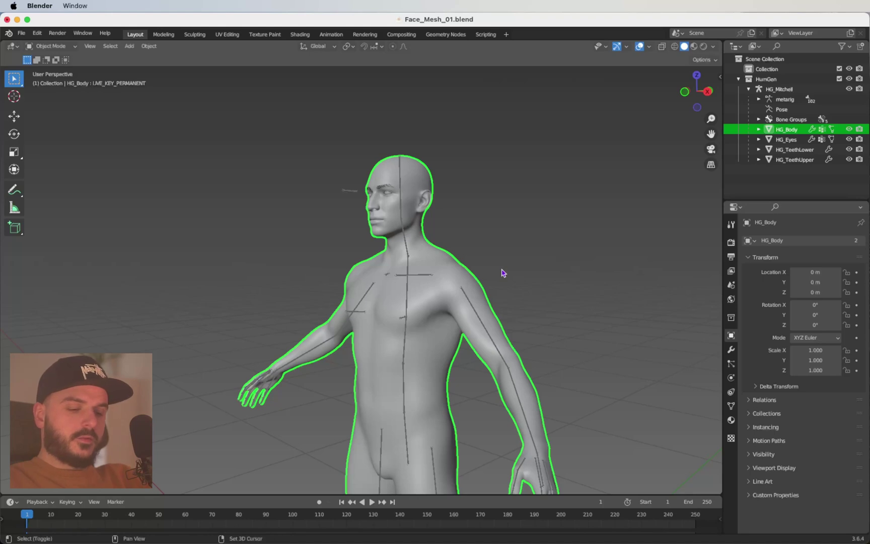
{"action": "key", "text": "shift+d"}
{"action": "right_click", "coordinate": [523, 224]}
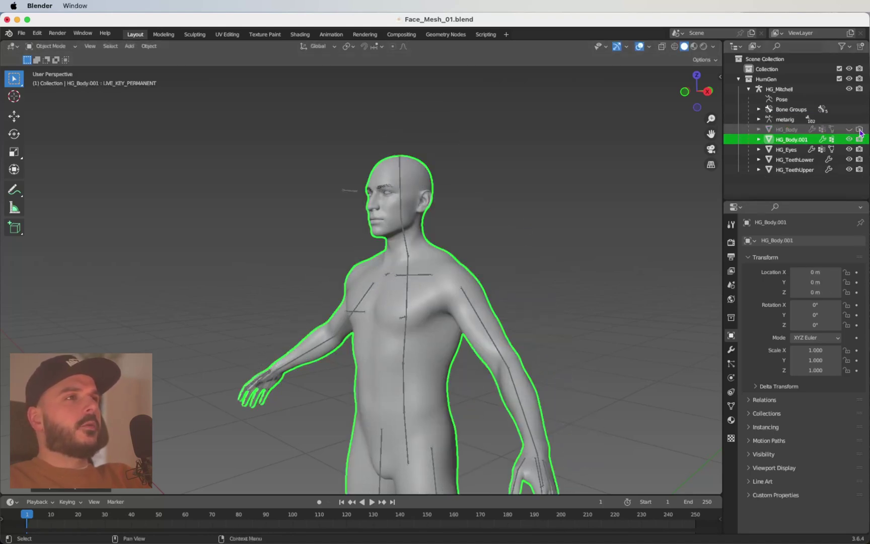
Put the duplicated body HG_Body.001 into Edit Mode
{"action": "scroll", "coordinate": [491, 196], "scroll_direction": "down", "scroll_amount": 2, "text": "ctrl"}
{"action": "scroll", "coordinate": [490, 197], "scroll_direction": "down", "scroll_amount": 3, "text": "shift"}
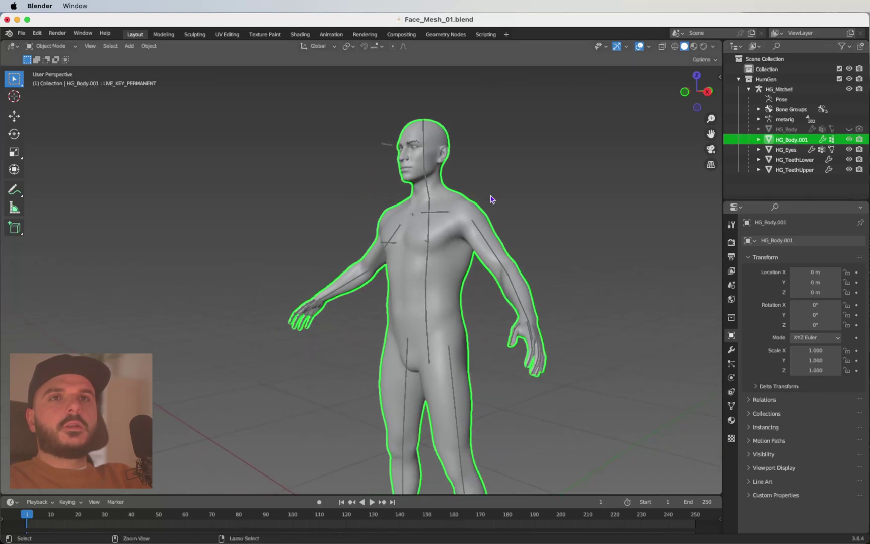
{"action": "scroll", "coordinate": [491, 193], "scroll_direction": "up", "scroll_amount": 3, "text": "ctrl"}
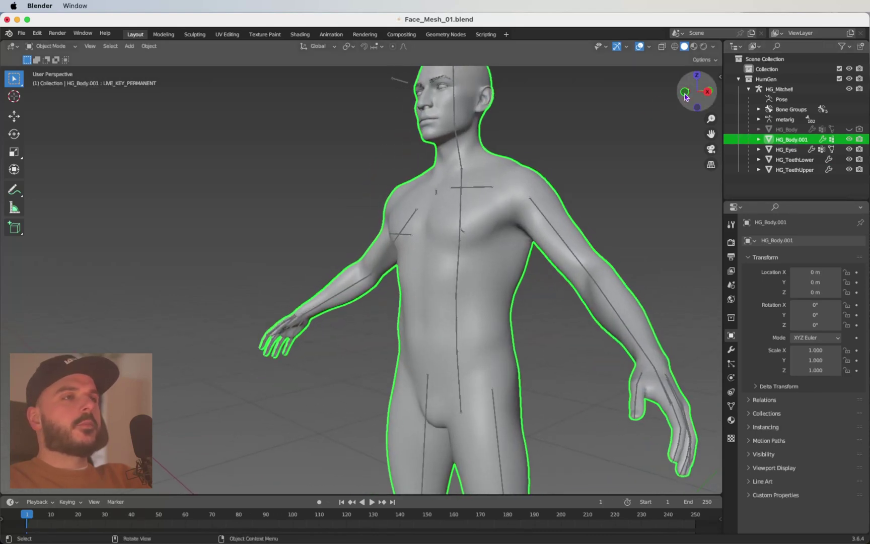
{"action": "scroll", "coordinate": [531, 168], "scroll_direction": "up", "scroll_amount": 3, "text": "shift"}
{"action": "scroll", "coordinate": [528, 211], "scroll_direction": "up", "scroll_amount": 2}
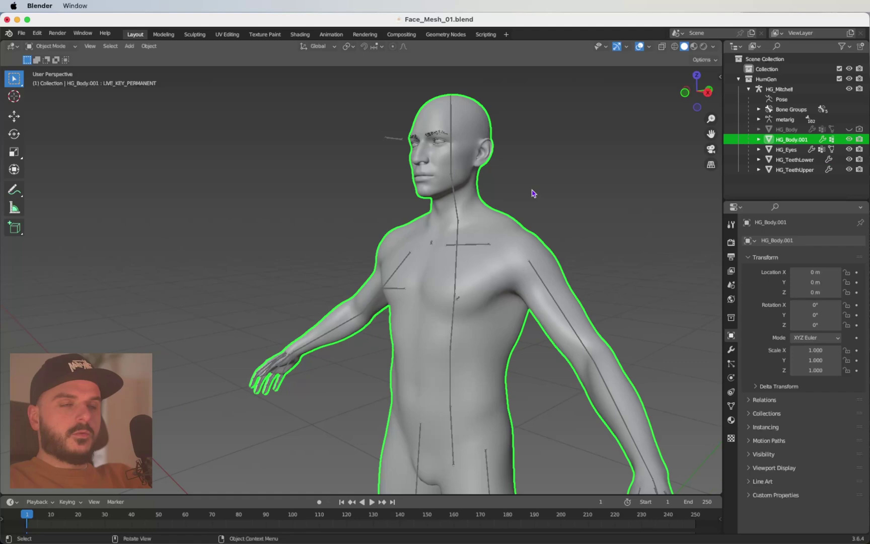
{"action": "key", "text": "Tab"}
{"action": "scroll", "coordinate": [526, 245], "scroll_direction": "up", "scroll_amount": 3, "text": "ctrl"}
{"action": "scroll", "coordinate": [526, 245], "scroll_direction": "up", "scroll_amount": 3, "text": "shift"}
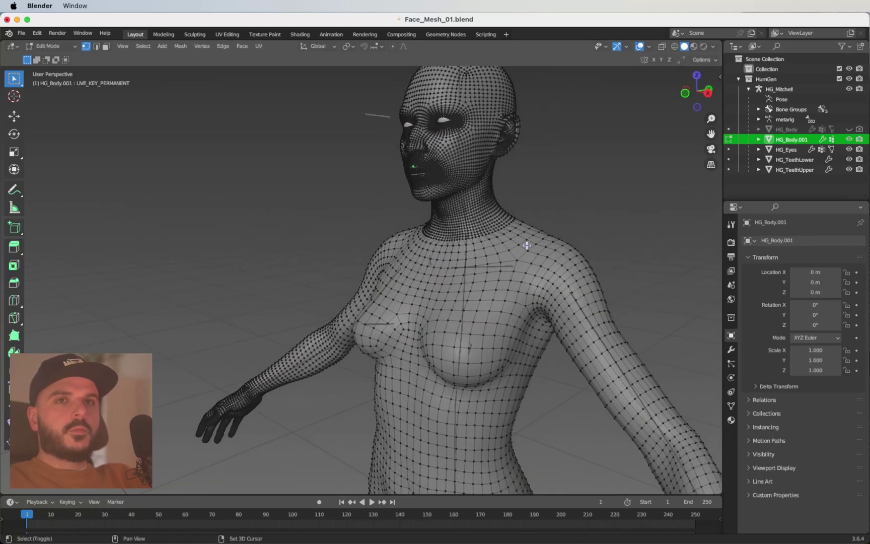
Set the mesh selection mode to faces for working on the neck area of the duplicated body
{"action": "scroll", "coordinate": [527, 245], "scroll_direction": "up", "scroll_amount": 4, "text": "ctrl"}
{"action": "scroll", "coordinate": [527, 245], "scroll_direction": "up", "scroll_amount": 4, "text": "shift"}
{"action": "scroll", "coordinate": [526, 245], "scroll_direction": "up", "scroll_amount": 2, "text": "ctrl"}
{"action": "scroll", "coordinate": [527, 245], "scroll_direction": "up", "scroll_amount": 2, "text": "ctrl"}
{"action": "scroll", "coordinate": [527, 245], "scroll_direction": "up", "scroll_amount": 2, "text": "shift"}
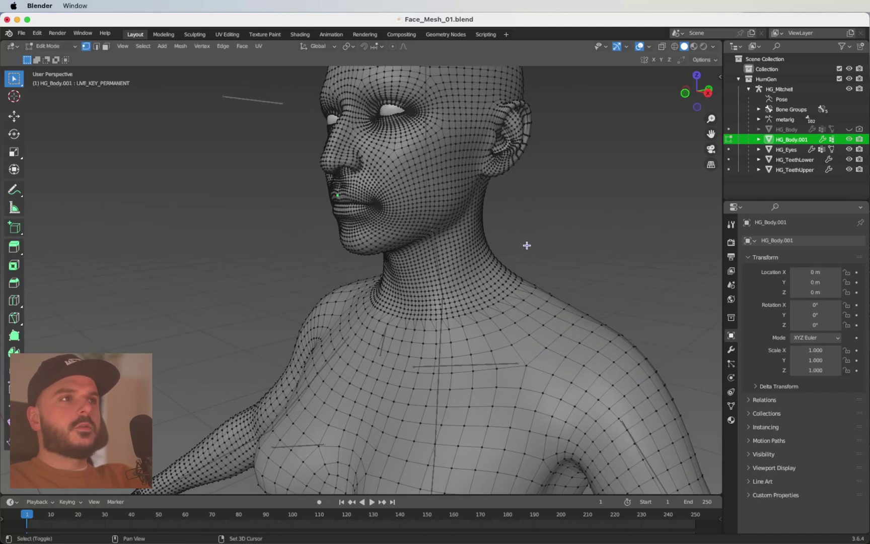
{"action": "scroll", "coordinate": [526, 245], "scroll_direction": "right", "scroll_amount": 4}
{"action": "scroll", "coordinate": [527, 245], "scroll_direction": "down", "scroll_amount": 2, "text": "shift"}
{"action": "scroll", "coordinate": [526, 246], "scroll_direction": "down", "scroll_amount": 5, "text": "shift"}
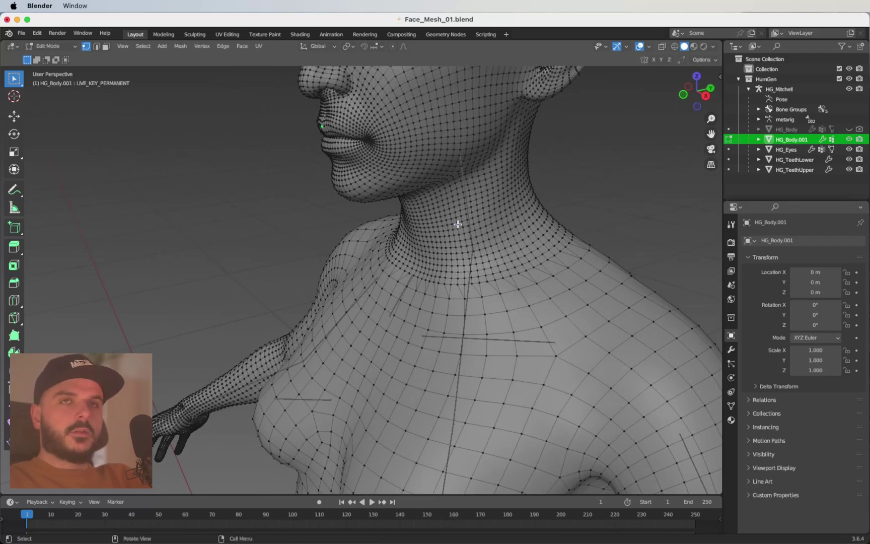
{"action": "key", "text": "3"}
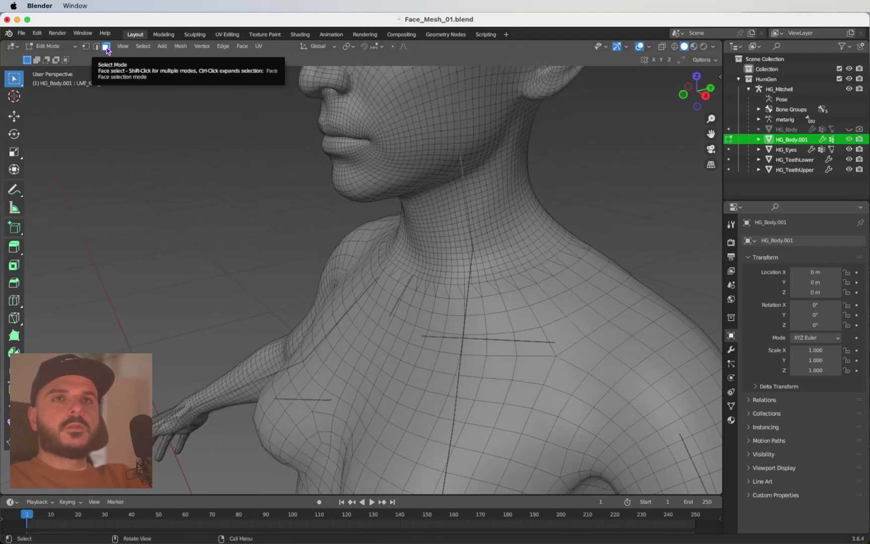
Select the face loop around the base of the neck and delete its faces to separate the head from the torso
{"action": "scroll", "coordinate": [523, 295], "scroll_direction": "up", "scroll_amount": 3}
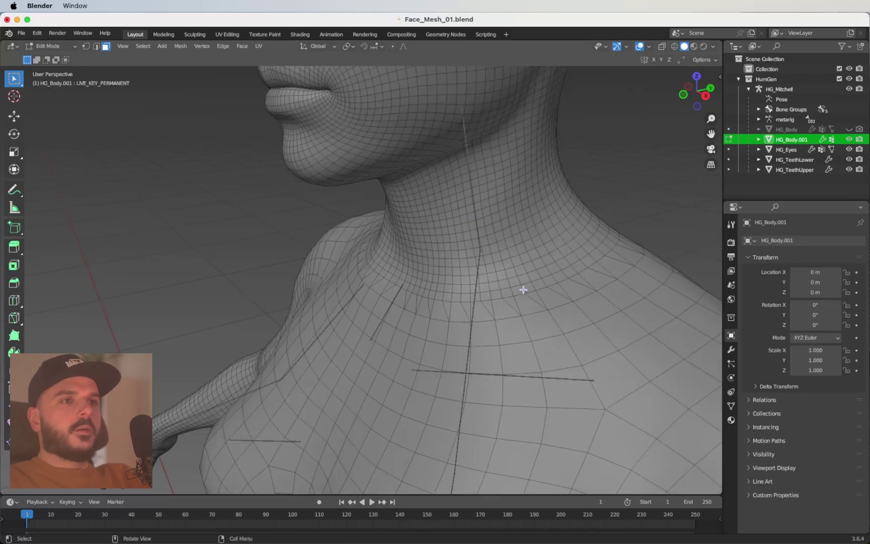
{"action": "left_click", "coordinate": [523, 288], "text": "alt"}
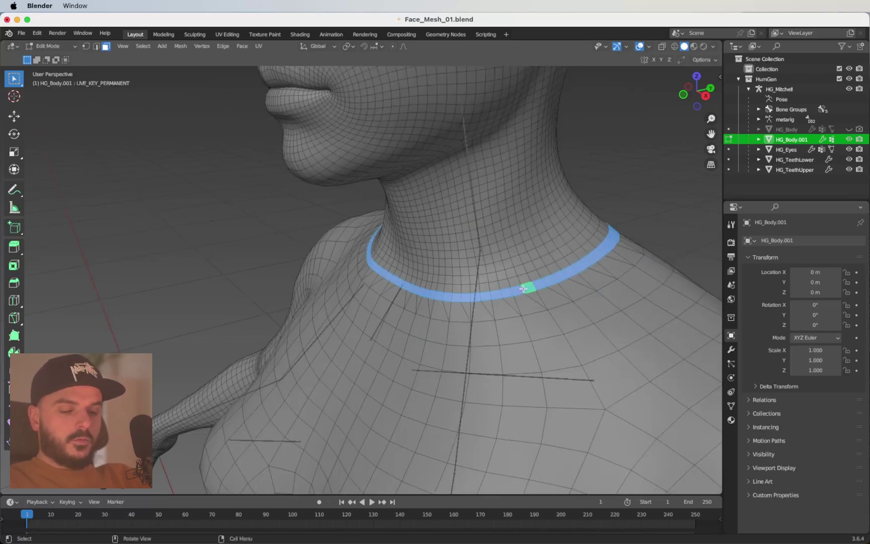
{"action": "key", "text": "x"}
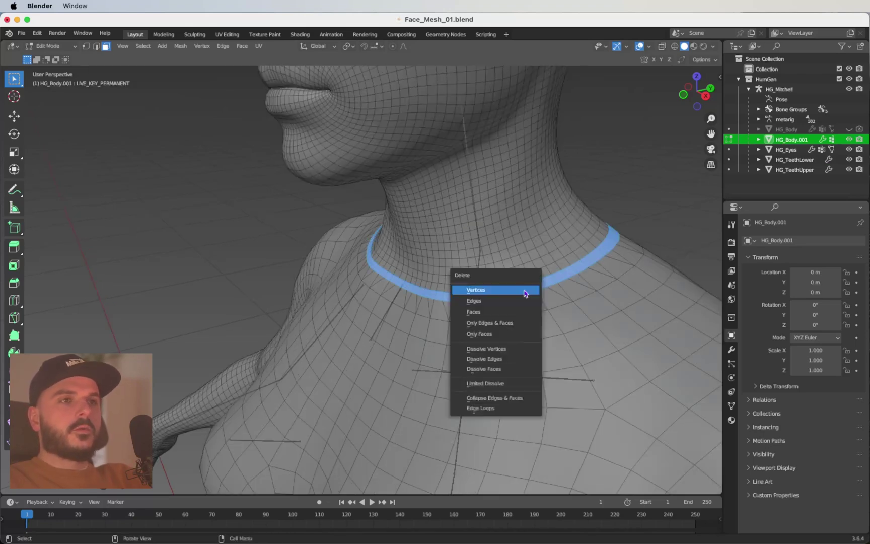
{"action": "left_click", "coordinate": [521, 315]}
{"action": "scroll", "coordinate": [520, 311], "scroll_direction": "down", "scroll_amount": 5, "text": "shift"}
{"action": "scroll", "coordinate": [513, 309], "scroll_direction": "down", "scroll_amount": 2}
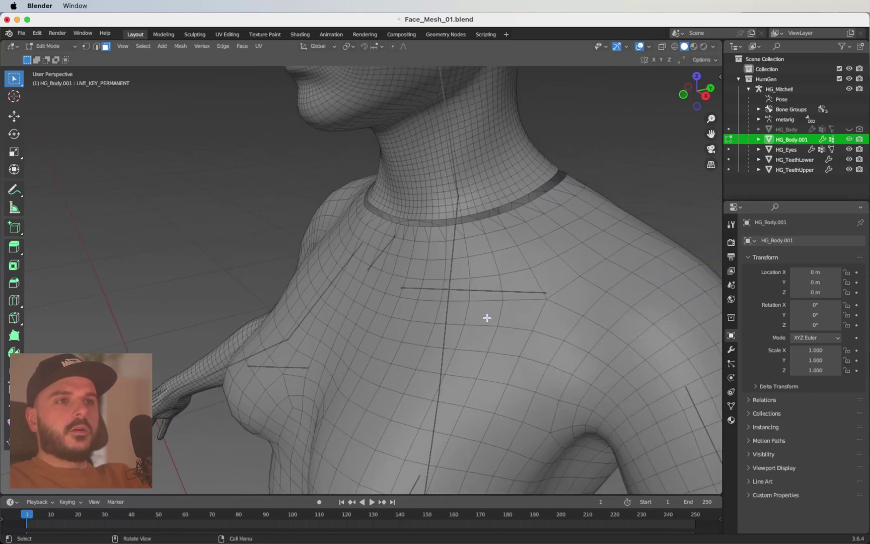
Select all faces connected to the torso of the duplicated body and delete them, keeping only the head and neck
{"action": "left_click", "coordinate": [486, 317]}
{"action": "scroll", "coordinate": [486, 317], "scroll_direction": "down", "scroll_amount": 2, "text": "ctrl"}
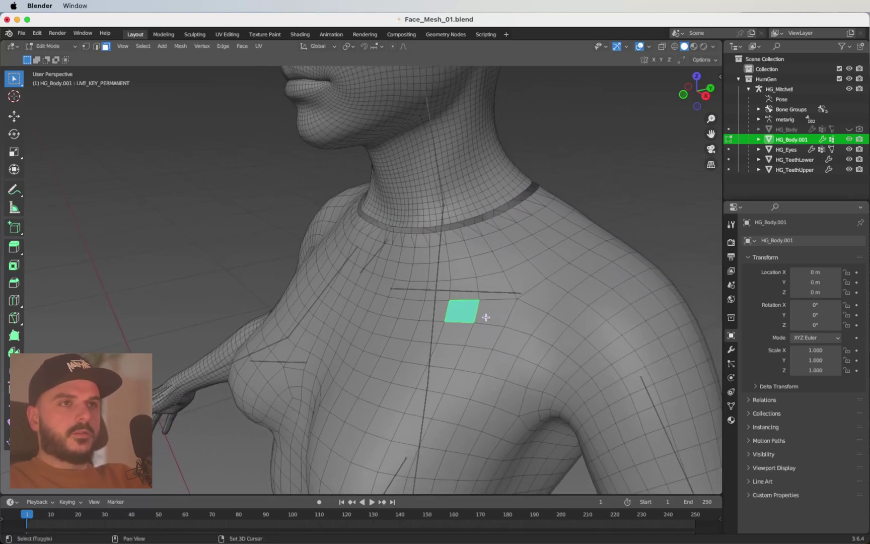
{"action": "scroll", "coordinate": [486, 317], "scroll_direction": "left", "scroll_amount": 3}
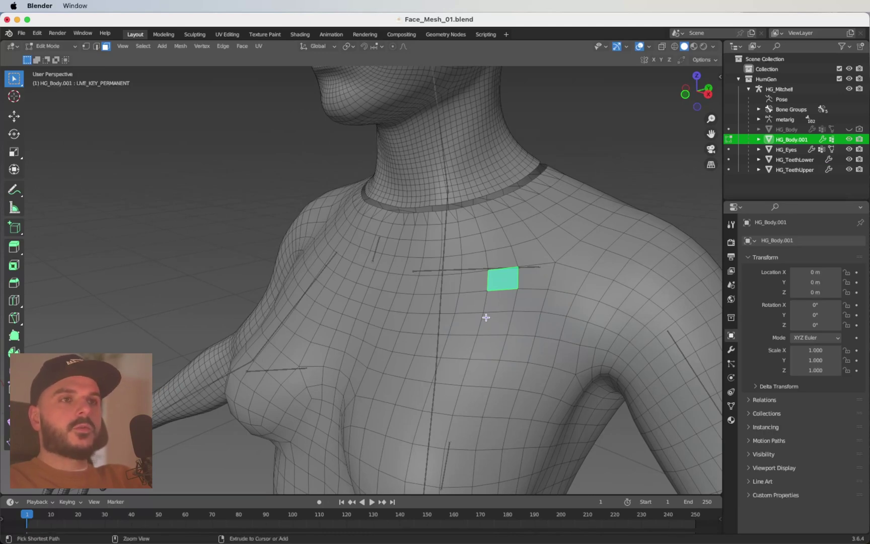
{"action": "key", "text": "ctrl+l"}
{"action": "scroll", "coordinate": [534, 279], "scroll_direction": "down", "scroll_amount": 2}
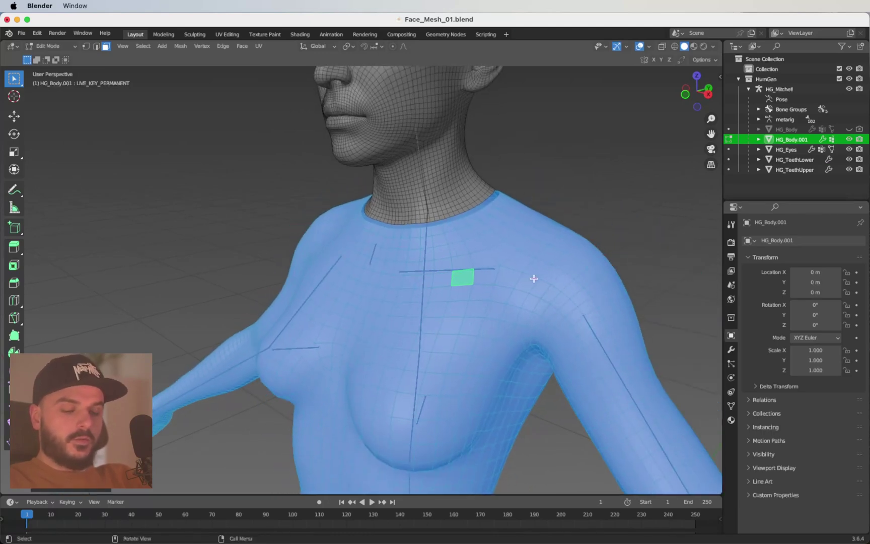
{"action": "key", "text": "x"}
{"action": "left_click", "coordinate": [534, 279]}
{"action": "middle_click_drag", "start_coordinate": [534, 278], "coordinate": [499, 255]}
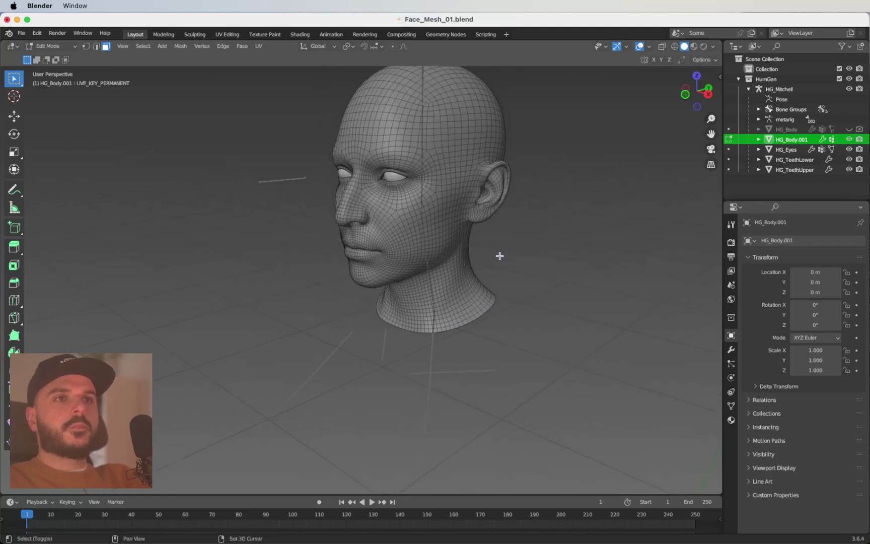
Return the isolated head to Object Mode and save the file
{"action": "key", "text": "Tab"}
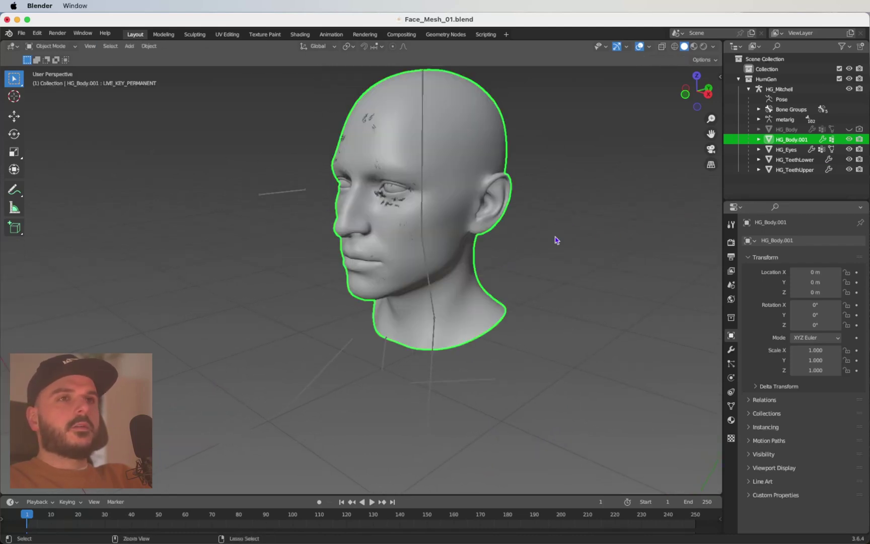
{"action": "scroll", "coordinate": [555, 240], "scroll_direction": "up", "scroll_amount": 4, "text": "ctrl"}
{"action": "key", "text": "super+s"}
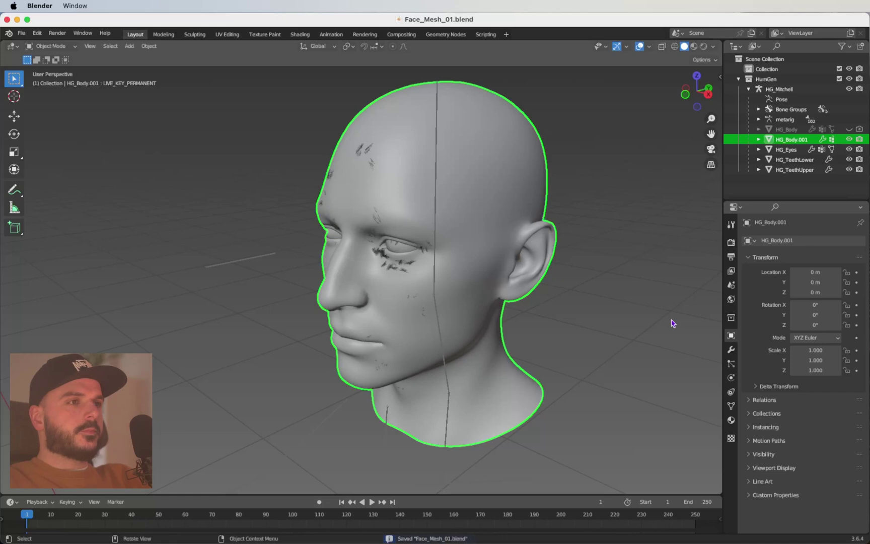
Remove all particle system modifiers from HG_Body.001, keeping only its armature modifier
{"action": "left_click", "coordinate": [731, 350]}
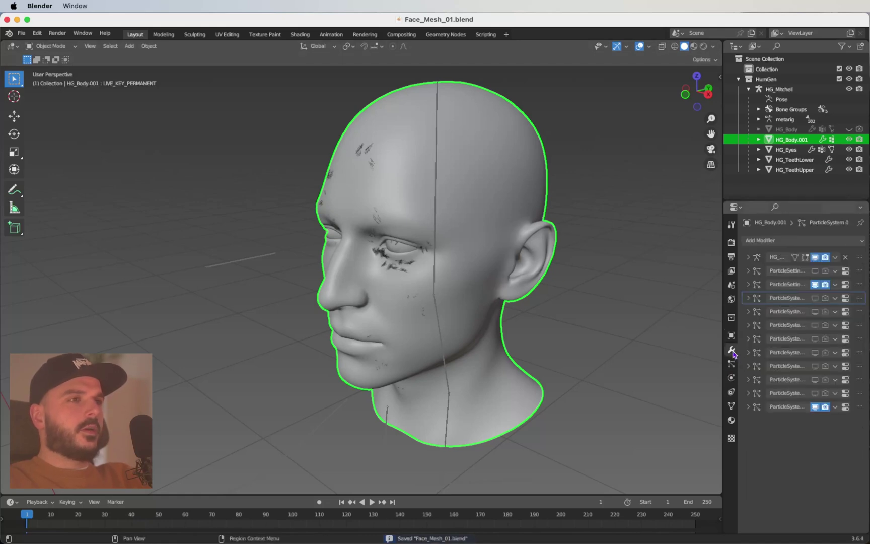
{"action": "left_click", "coordinate": [858, 273]}
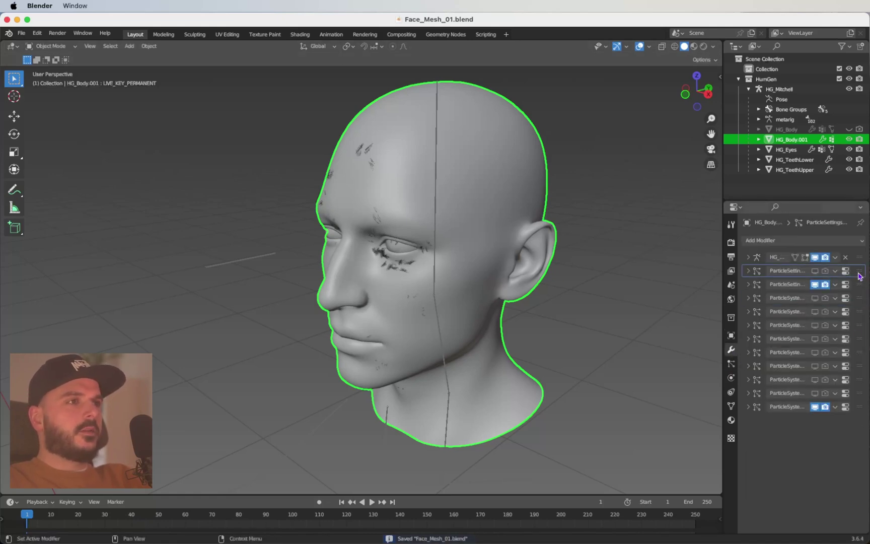
{"action": "left_click", "coordinate": [858, 407]}
{"action": "scroll", "coordinate": [503, 275], "scroll_direction": "up", "scroll_amount": 5}
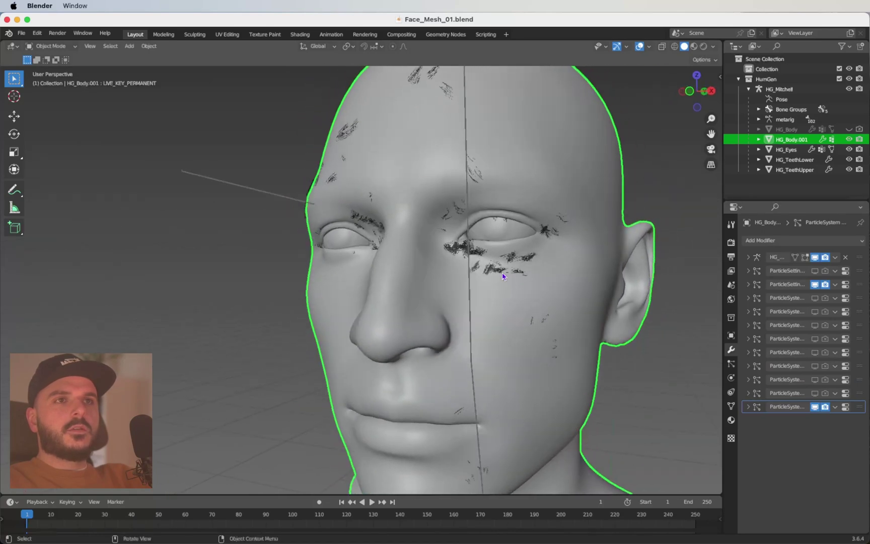
{"action": "scroll", "coordinate": [502, 276], "scroll_direction": "up", "scroll_amount": 10}
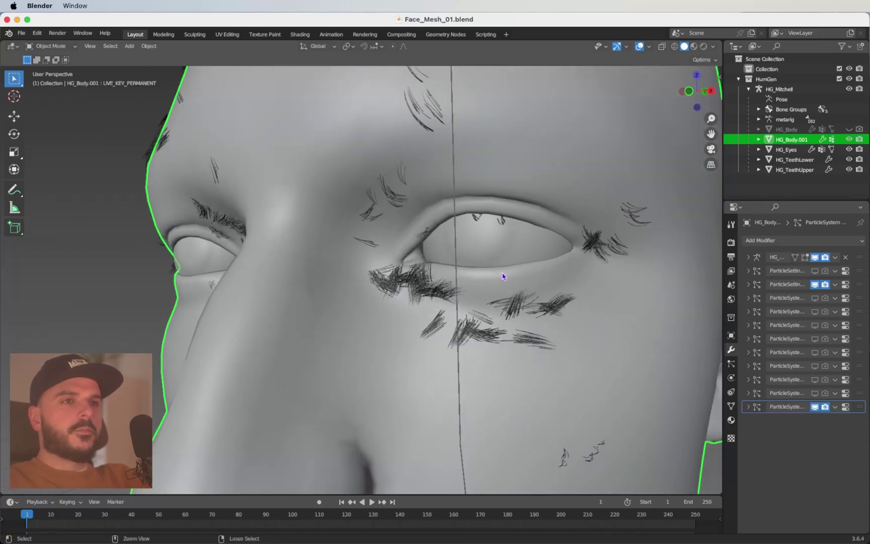
{"action": "scroll", "coordinate": [502, 275], "scroll_direction": "down", "scroll_amount": 5}
{"action": "key", "text": "ctrl+x"}
{"action": "key", "text": "ctrl+x"}
{"action": "key", "text": "ctrl+x"}
{"action": "key", "text": "ctrl+x"}
{"action": "key", "text": "ctrl+x"}
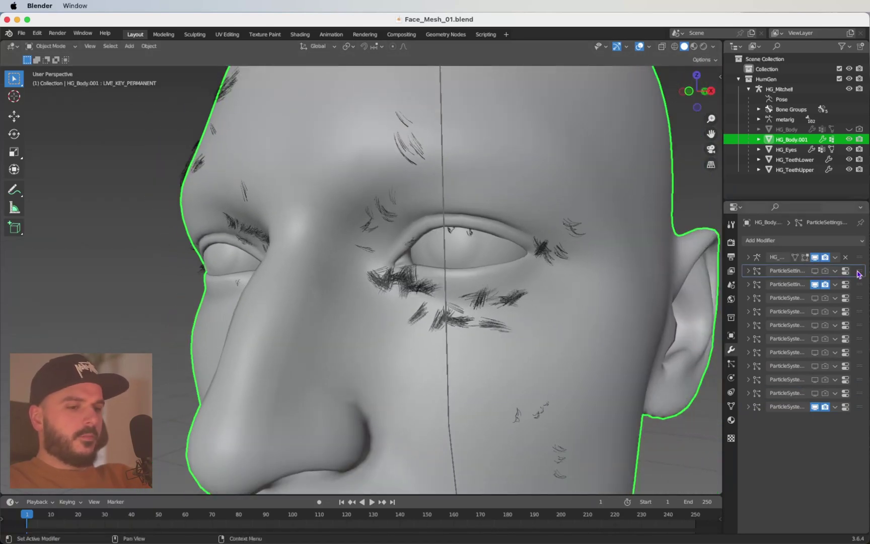
{"action": "key", "text": "x"}
{"action": "key", "text": "x"}
{"action": "key", "text": "x"}
{"action": "key", "text": "x"}
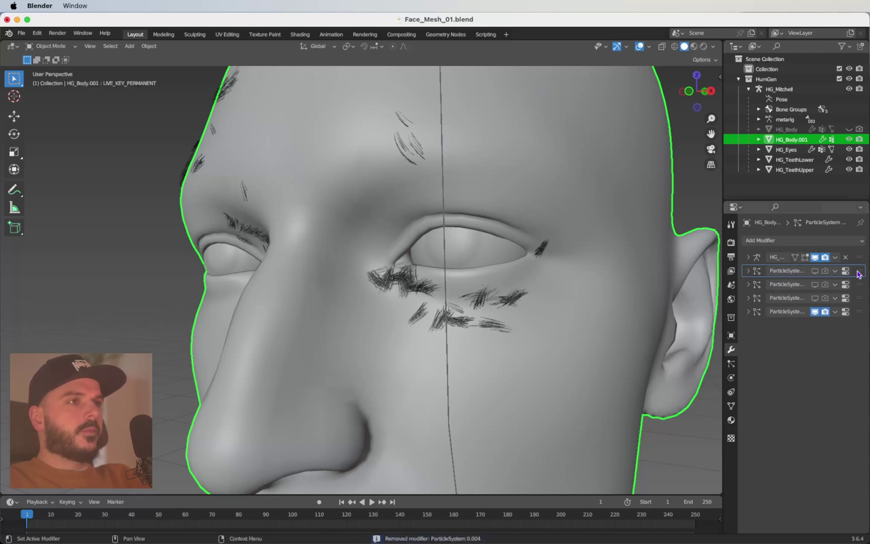
{"action": "scroll", "coordinate": [616, 394], "scroll_direction": "down", "scroll_amount": 3}
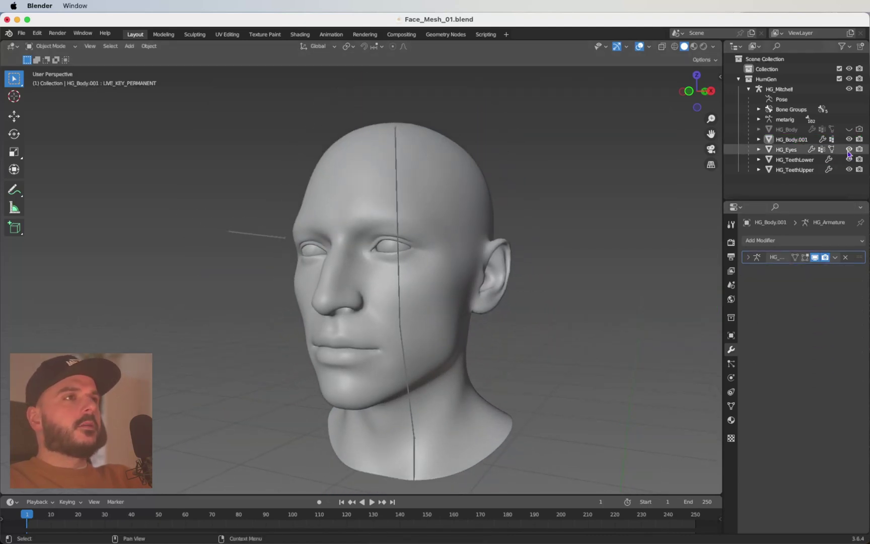
Unhide the original HG_Body in the viewport and enable it for renders
{"action": "left_click", "coordinate": [850, 129]}
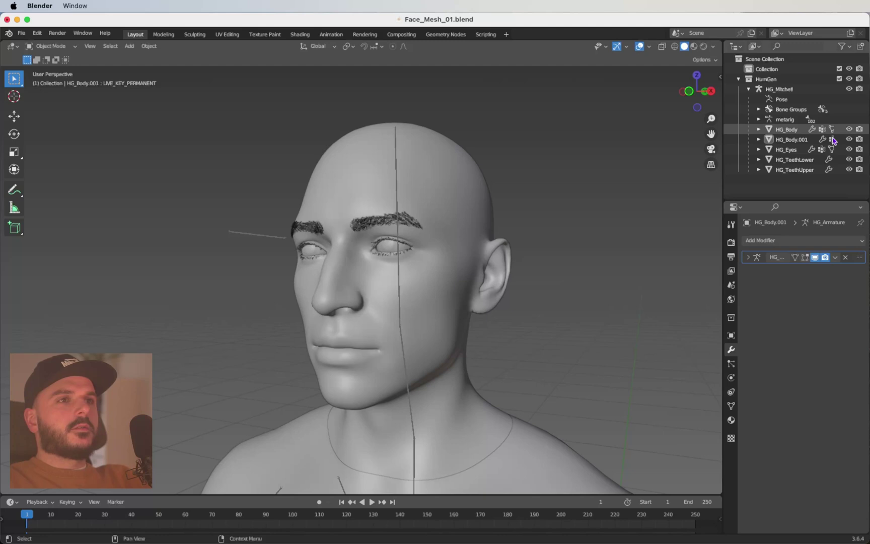
{"action": "scroll", "coordinate": [528, 282], "scroll_direction": "down", "scroll_amount": 3, "text": "ctrl"}
{"action": "scroll", "coordinate": [527, 281], "scroll_direction": "down", "scroll_amount": 3, "text": "shift"}
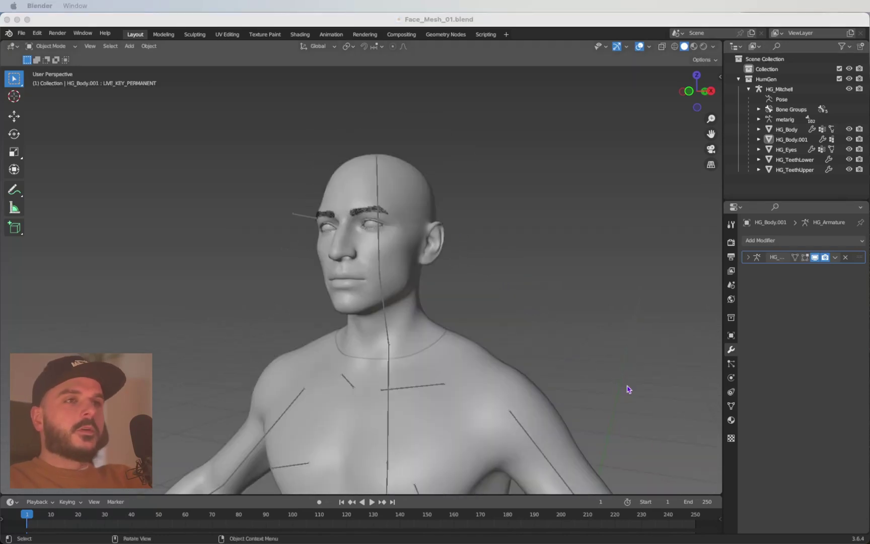
{"action": "left_click", "coordinate": [557, 254]}
{"action": "scroll", "coordinate": [558, 255], "scroll_direction": "up", "scroll_amount": 2, "text": "ctrl"}
{"action": "scroll", "coordinate": [557, 255], "scroll_direction": "down", "scroll_amount": 3, "text": "ctrl"}
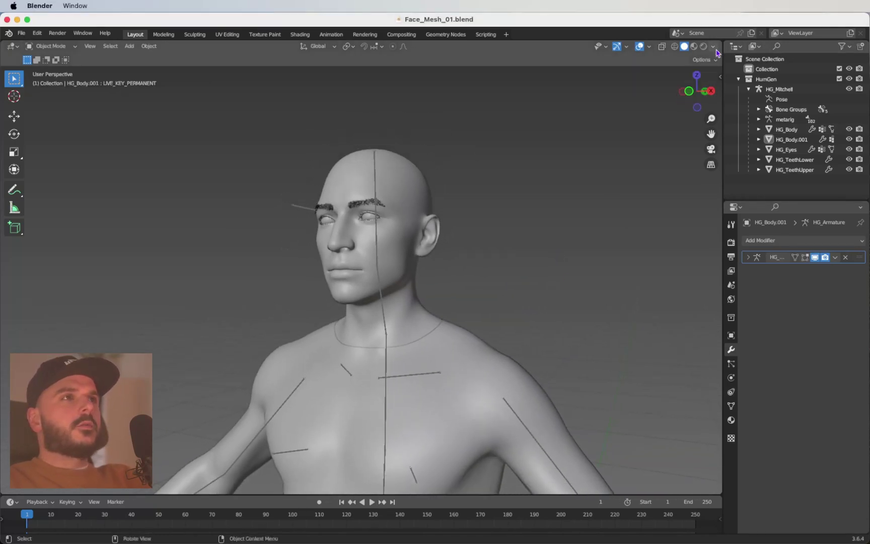
Split the 3D viewport into two side-by-side views and set the new one to front orthographic
{"action": "left_click_drag", "start_coordinate": [719, 43], "coordinate": [326, 66]}
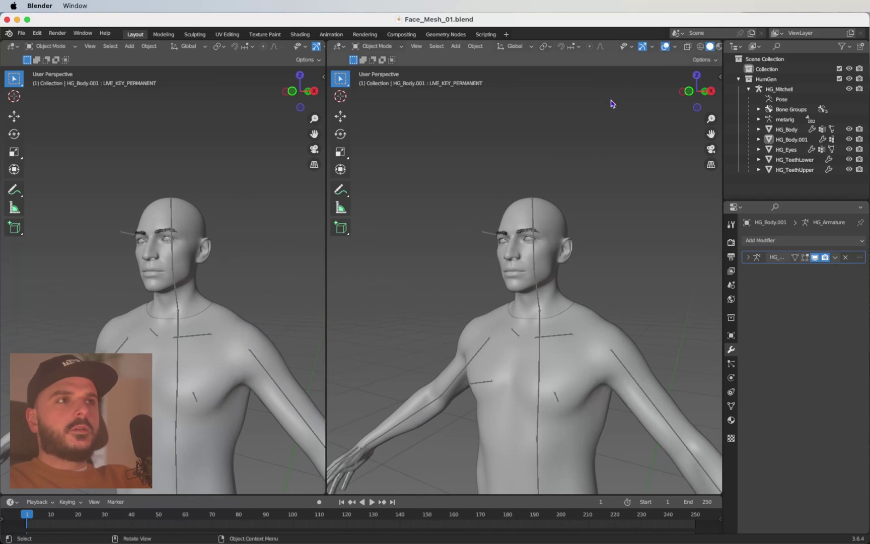
{"action": "left_click", "coordinate": [688, 90]}
{"action": "scroll", "coordinate": [546, 251], "scroll_direction": "down", "scroll_amount": 2}
{"action": "scroll", "coordinate": [526, 247], "scroll_direction": "up", "scroll_amount": 4}
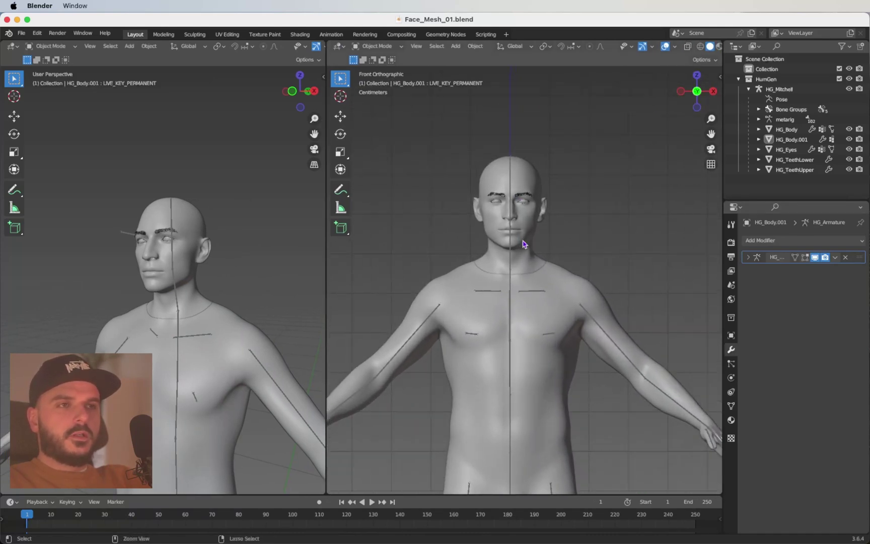
{"action": "scroll", "coordinate": [523, 244], "scroll_direction": "down", "scroll_amount": 2}
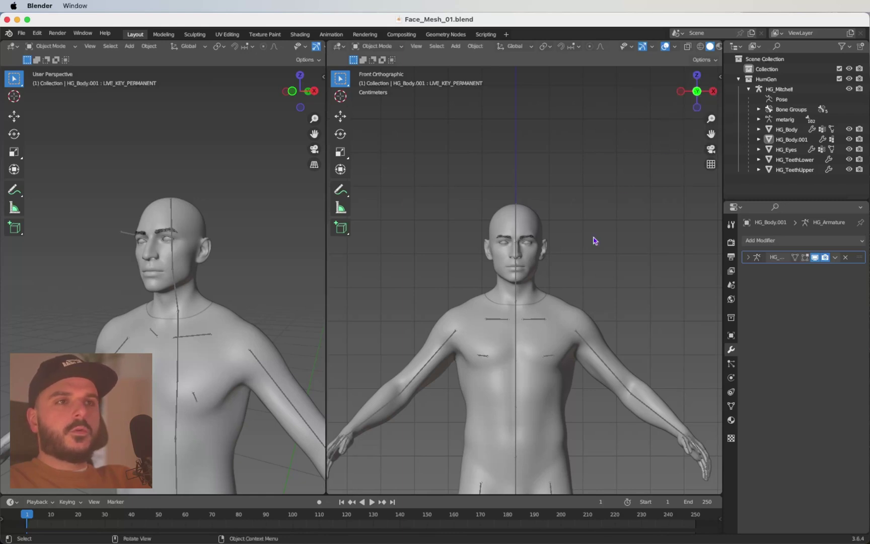
Add a camera to the scene from the front orthographic view
{"action": "key", "text": "shift+a"}
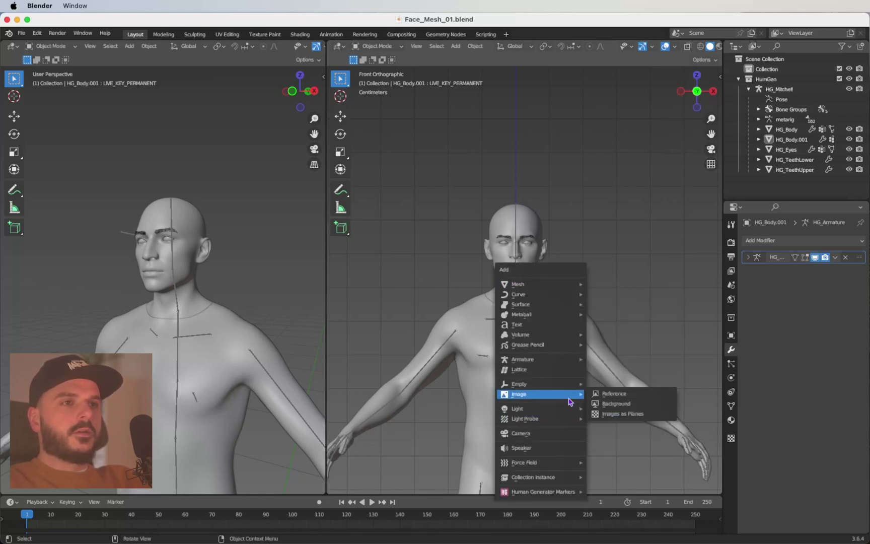
{"action": "mouse_move", "coordinate": [569, 386]}
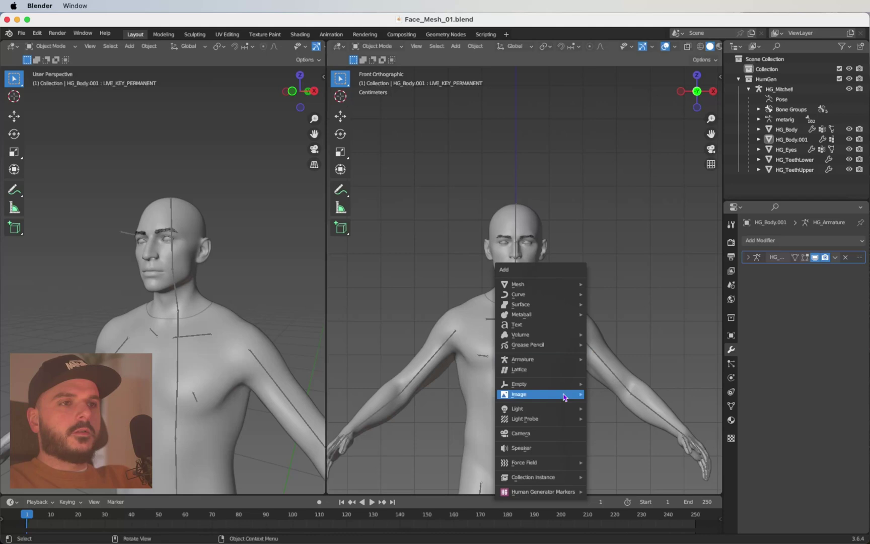
{"action": "left_click", "coordinate": [561, 436]}
{"action": "scroll", "coordinate": [567, 382], "scroll_direction": "down", "scroll_amount": 5}
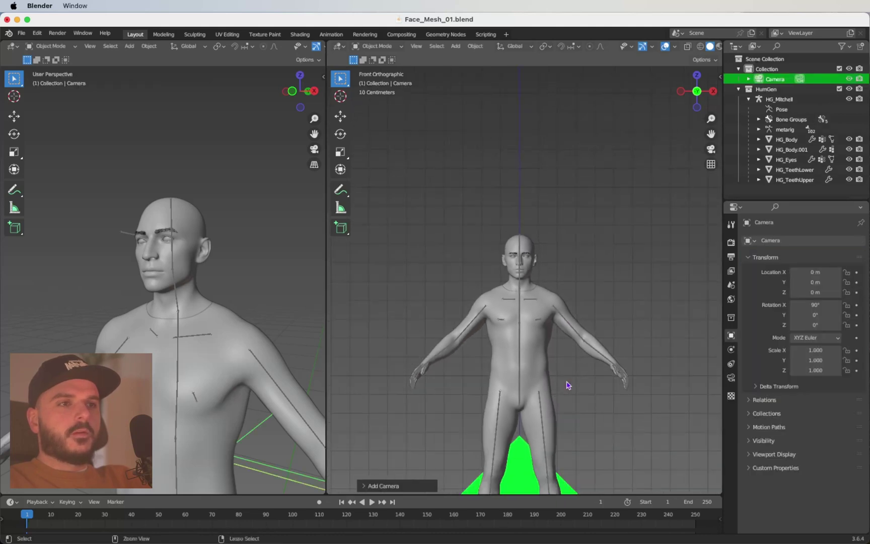
From the right orthographic view, move the camera in front of the head to about Y -1.64 m, Z 1.53 m
{"action": "left_click", "coordinate": [713, 92]}
{"action": "key", "text": "g"}
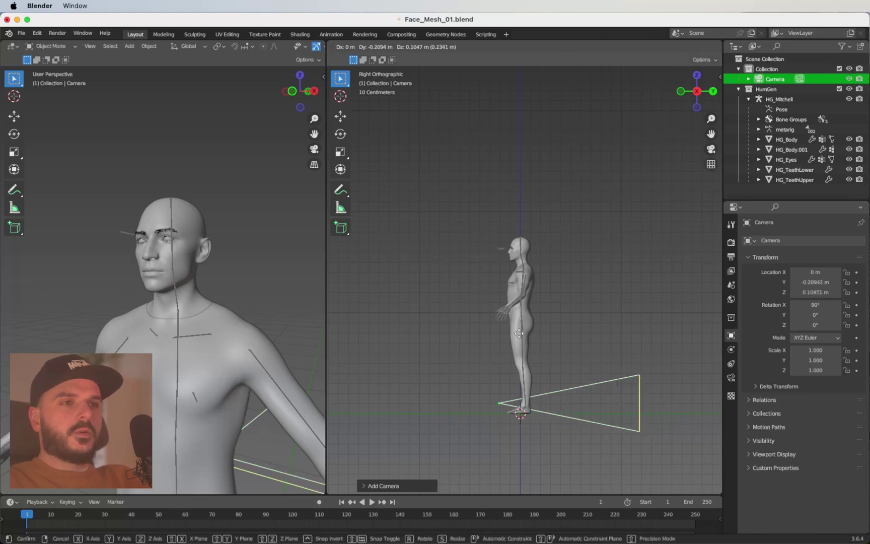
{"action": "left_click", "coordinate": [390, 202]}
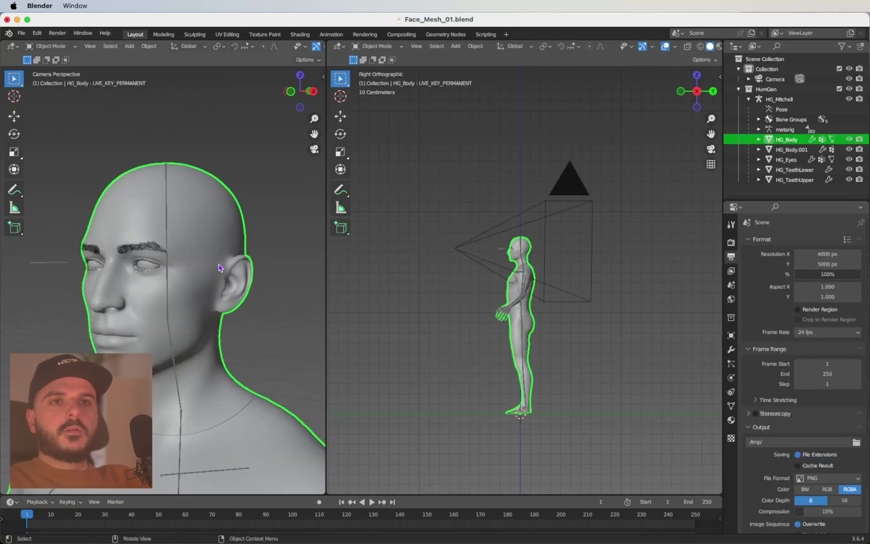
Lock the camera to the camera view and frame the head and neck in a three-quarter close-up
{"action": "scroll", "coordinate": [219, 267], "scroll_direction": "down", "scroll_amount": 4}
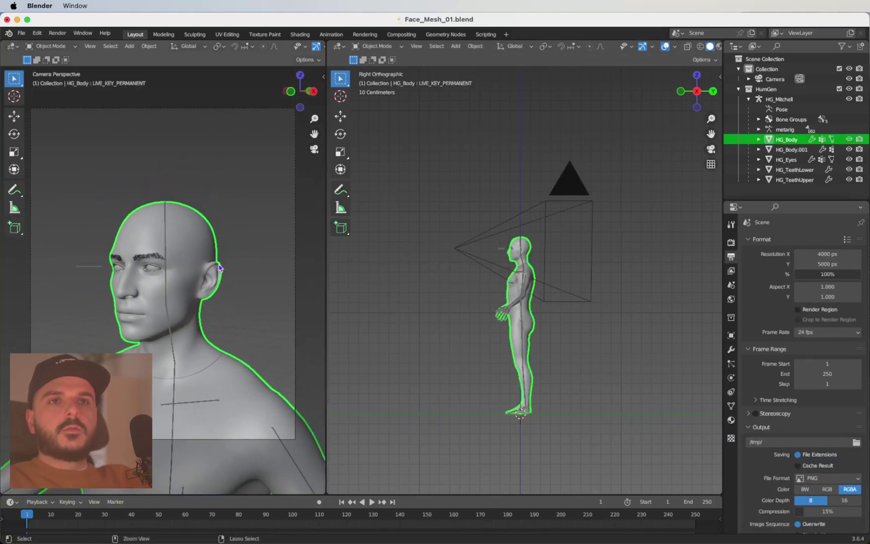
{"action": "key", "text": "q"}
{"action": "left_click", "coordinate": [219, 264]}
{"action": "scroll", "coordinate": [219, 268], "scroll_direction": "up", "scroll_amount": 5}
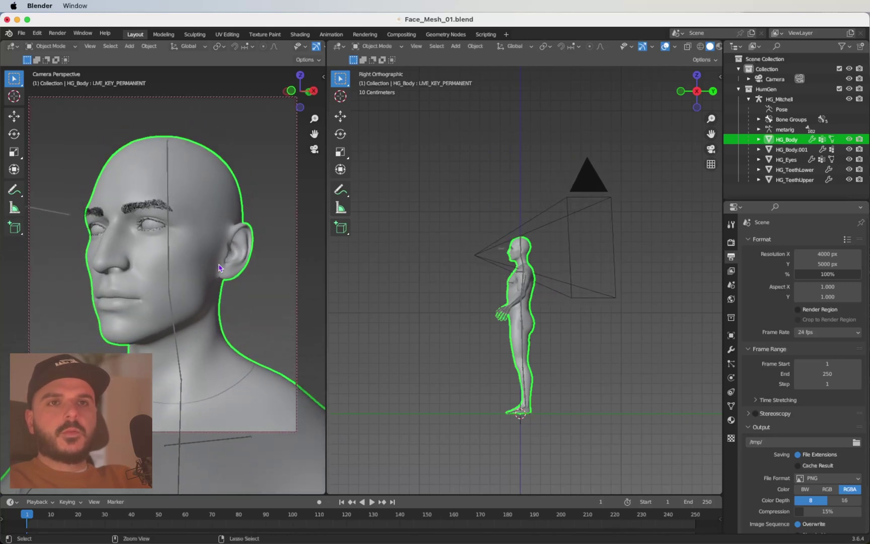
{"action": "scroll", "coordinate": [220, 267], "scroll_direction": "up", "scroll_amount": 2, "text": "ctrl"}
{"action": "scroll", "coordinate": [220, 268], "scroll_direction": "up", "scroll_amount": 2, "text": "shift"}
{"action": "scroll", "coordinate": [219, 268], "scroll_direction": "left", "scroll_amount": 3}
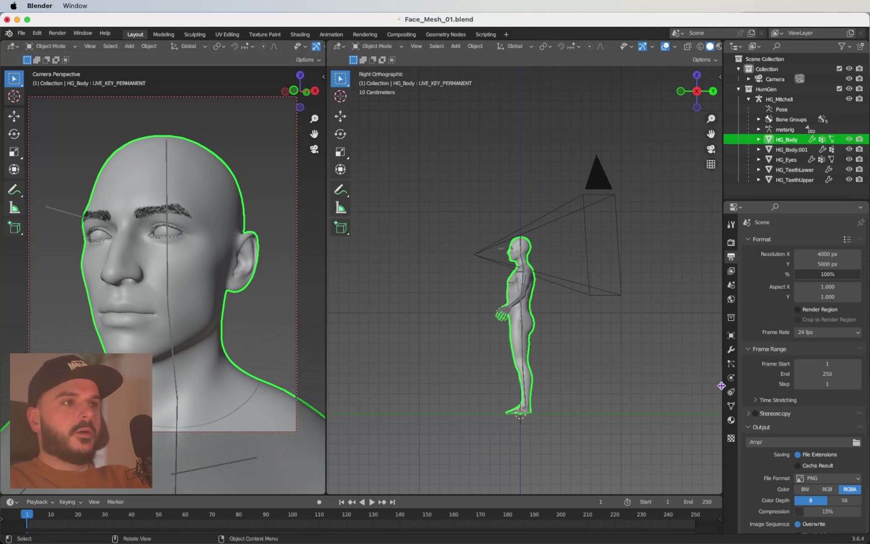
Deselect the body and save the file with the new camera framing
{"action": "left_click", "coordinate": [608, 403]}
{"action": "key", "text": "super+s"}
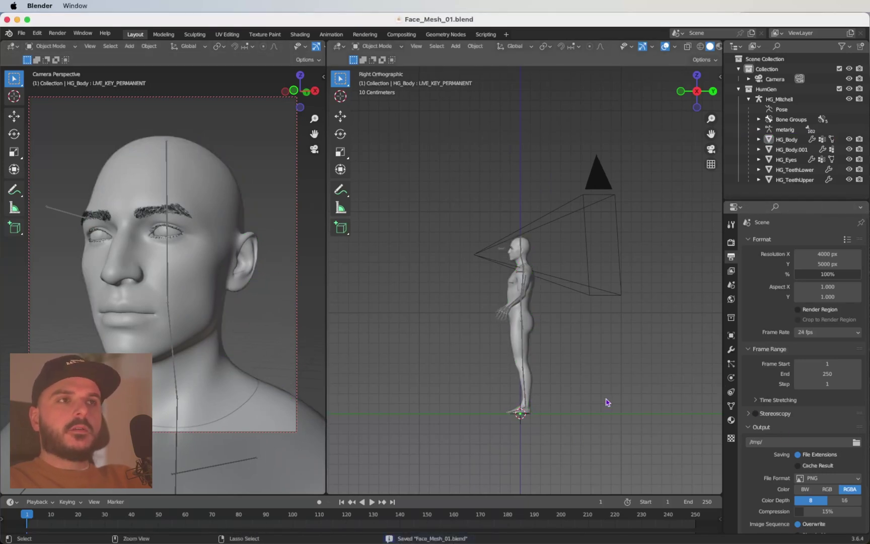
{"action": "scroll", "coordinate": [608, 403], "scroll_direction": "up", "scroll_amount": 1}
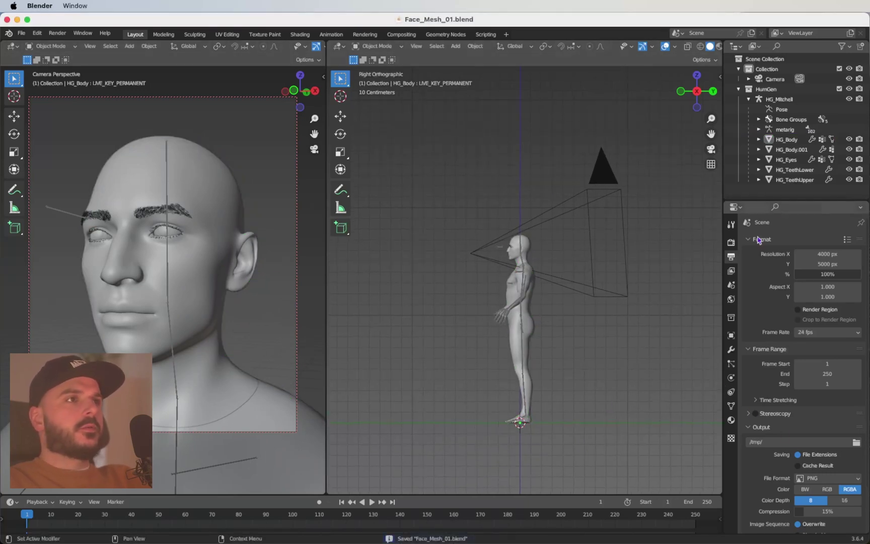
Select the isolated head HG_Body.001 and duplicate the Layout workspace
{"action": "left_click", "coordinate": [789, 150]}
{"action": "scroll", "coordinate": [604, 251], "scroll_direction": "up", "scroll_amount": 2}
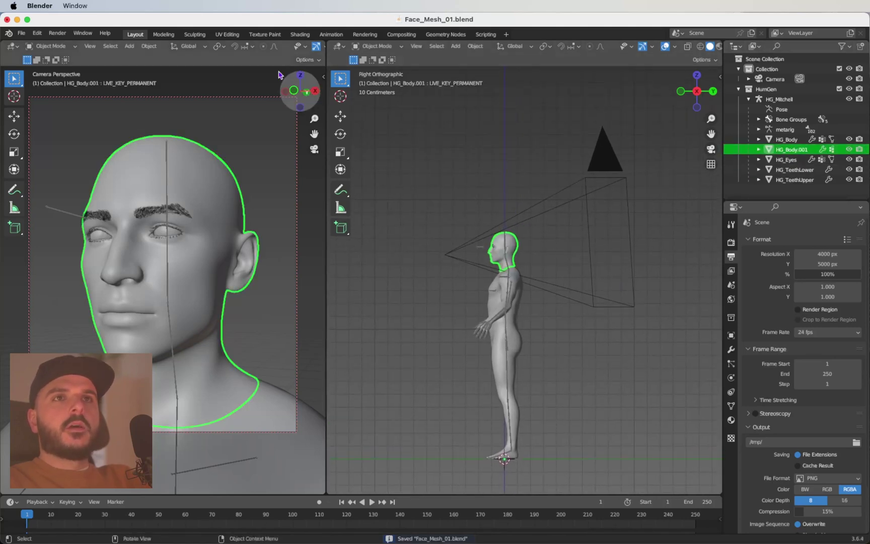
{"action": "right_click", "coordinate": [135, 35]}
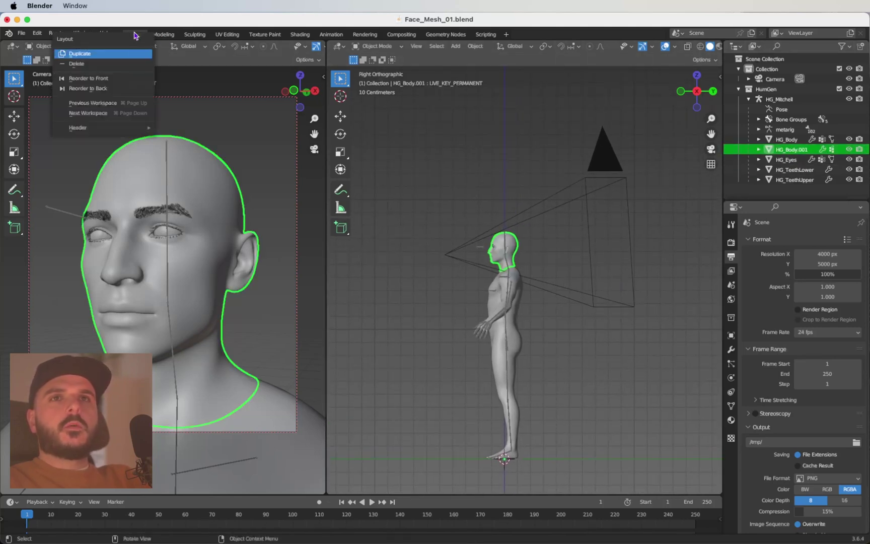
{"action": "left_click", "coordinate": [119, 55]}
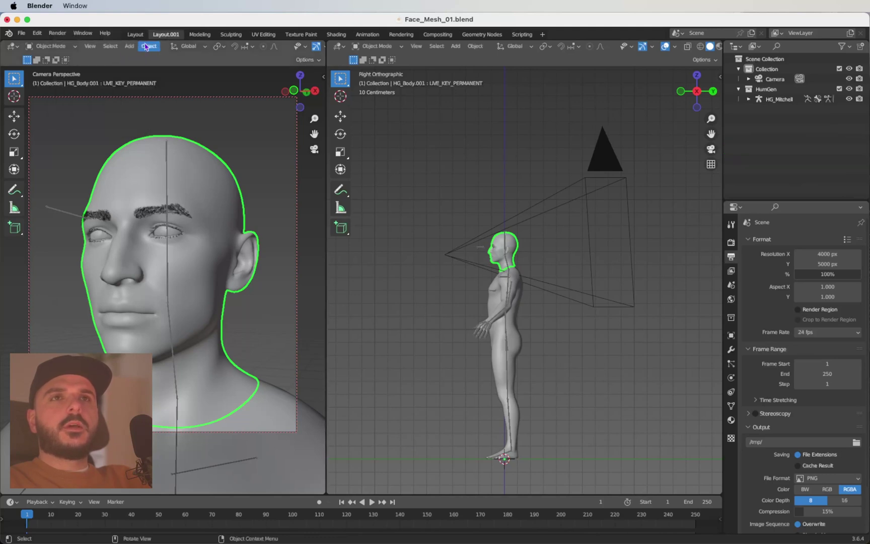
Change the side-view area of the duplicated workspace to a Geometry Node Editor and hide its sidebar
{"action": "left_click", "coordinate": [338, 46]}
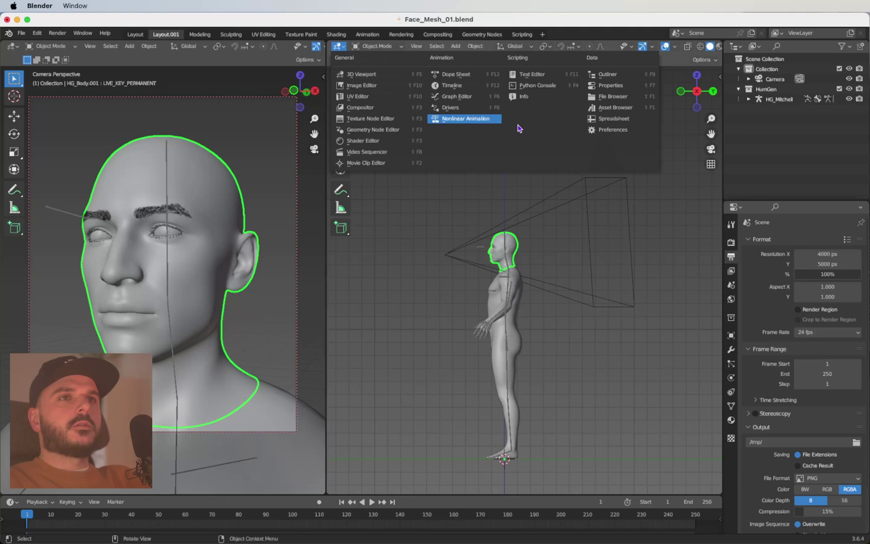
{"action": "left_click", "coordinate": [383, 141]}
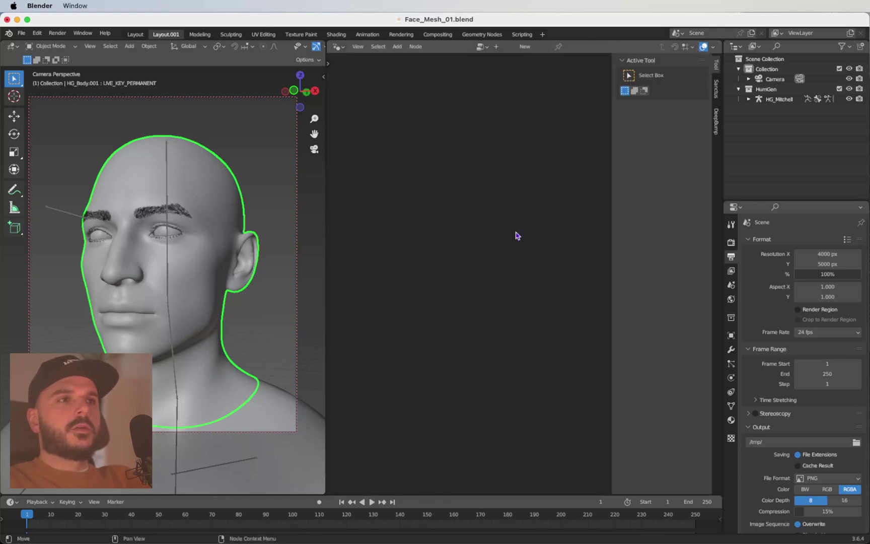
{"action": "key", "text": "n"}
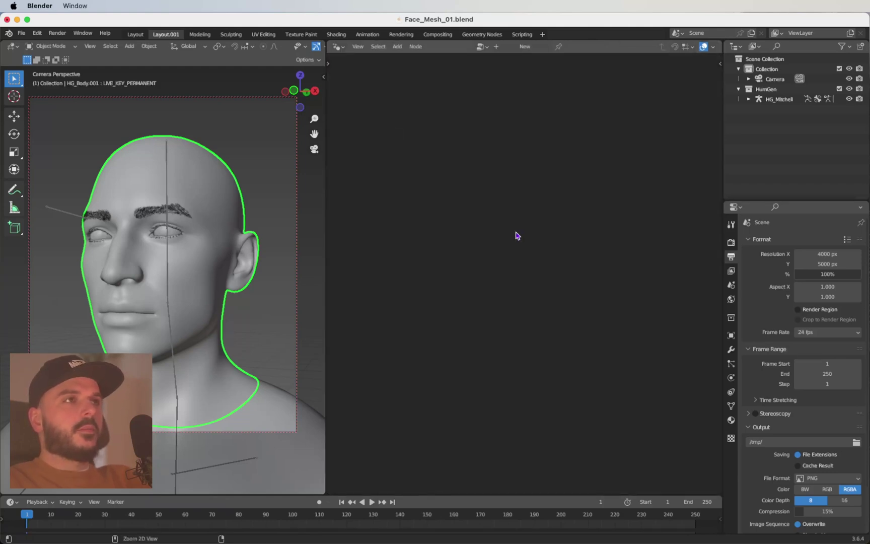
Create a new geometry node group on the head HG_Body.001 and frame its nodes
{"action": "left_click", "coordinate": [522, 48]}
{"action": "scroll", "coordinate": [466, 314], "scroll_direction": "up", "scroll_amount": 5}
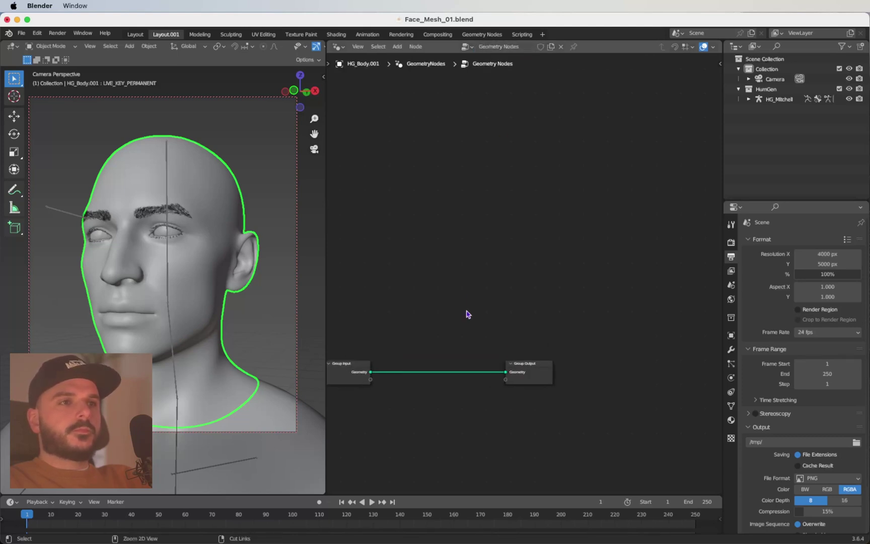
{"action": "key", "text": "Home"}
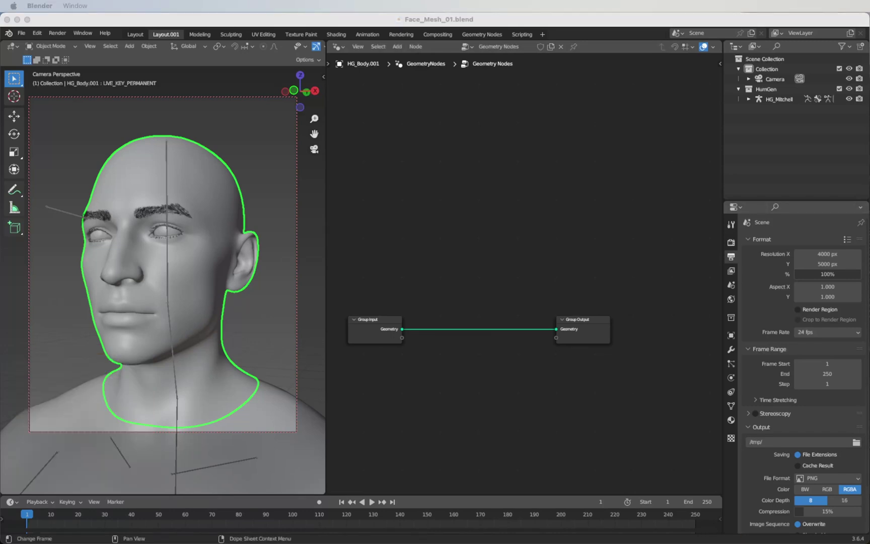
Narrow the 3D viewport to widen the node editor, fit the camera frame inside it and hide the viewport's tools
{"action": "left_click", "coordinate": [345, 241]}
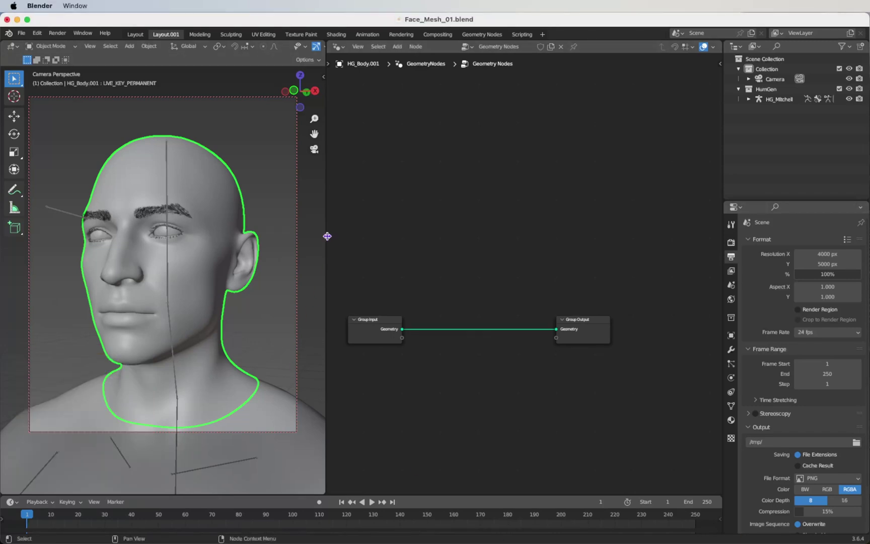
{"action": "left_click_drag", "start_coordinate": [328, 236], "coordinate": [179, 221]}
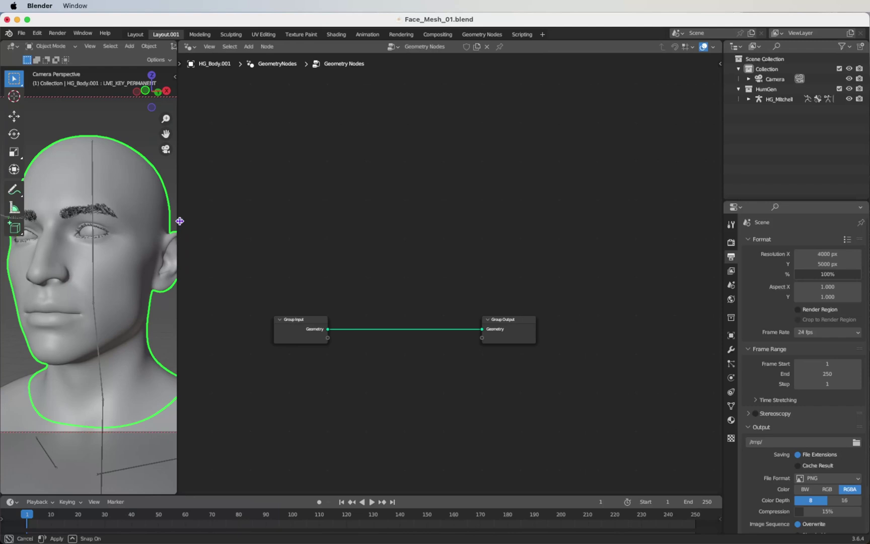
{"action": "key", "text": "q"}
{"action": "left_click", "coordinate": [142, 229]}
{"action": "scroll", "coordinate": [142, 229], "scroll_direction": "down", "scroll_amount": 3, "text": "ctrl"}
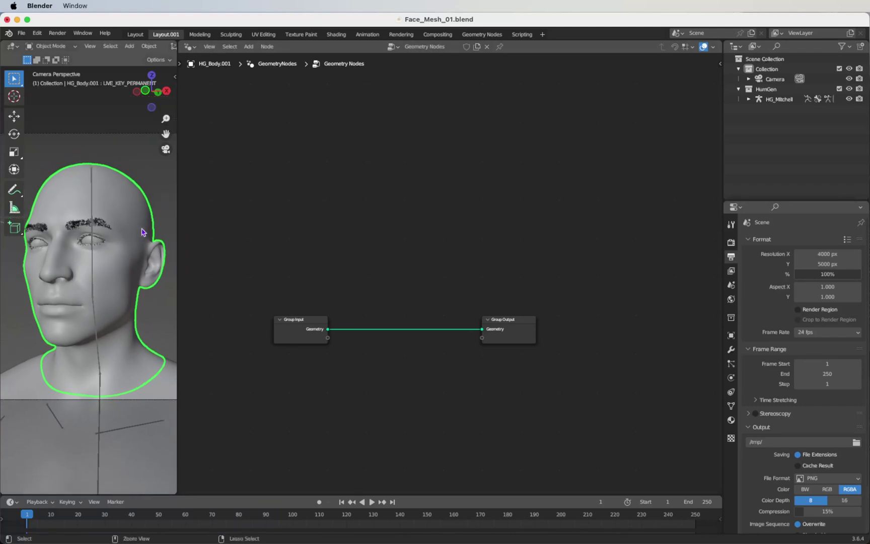
{"action": "scroll", "coordinate": [142, 230], "scroll_direction": "down", "scroll_amount": 2, "text": "ctrl"}
{"action": "key", "text": "t"}
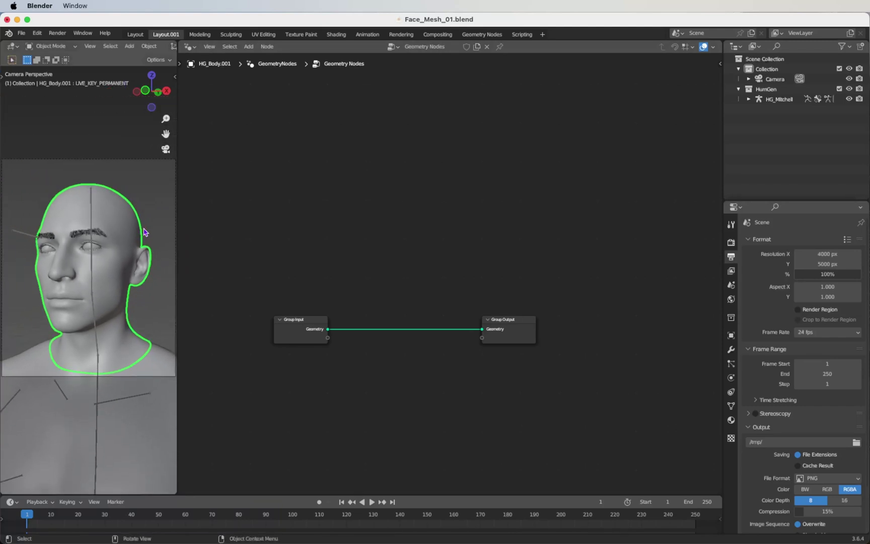
{"action": "left_click_drag", "start_coordinate": [176, 222], "coordinate": [174, 221]}
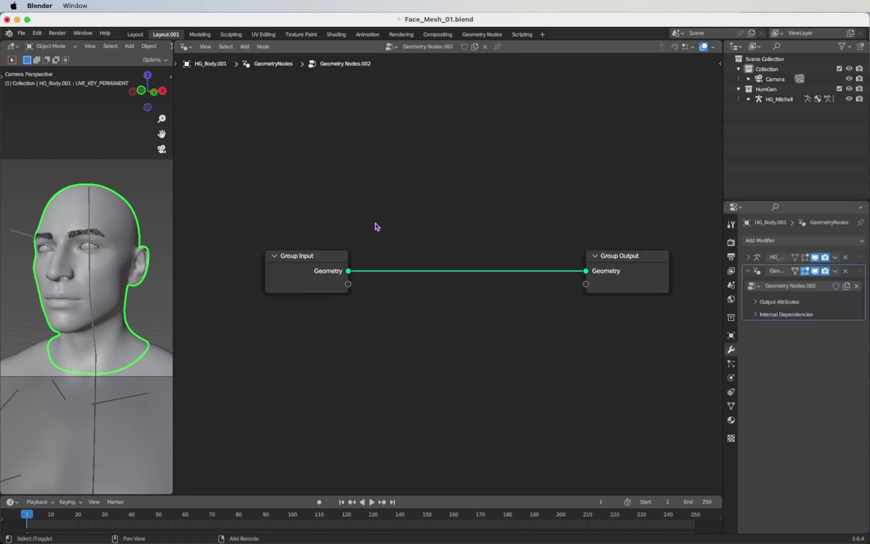
Insert a Subdivide Mesh node between Group Input and Group Output and set its level to 0
{"action": "key", "text": "shift+a"}
{"action": "left_click", "coordinate": [375, 226]}
{"action": "type", "text": "subd"}
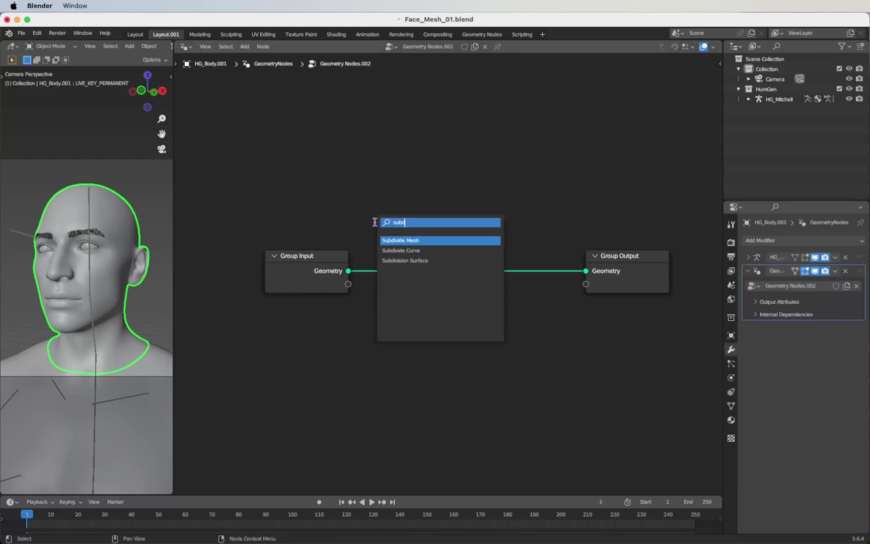
{"action": "key", "text": "Return"}
{"action": "left_click", "coordinate": [378, 250]}
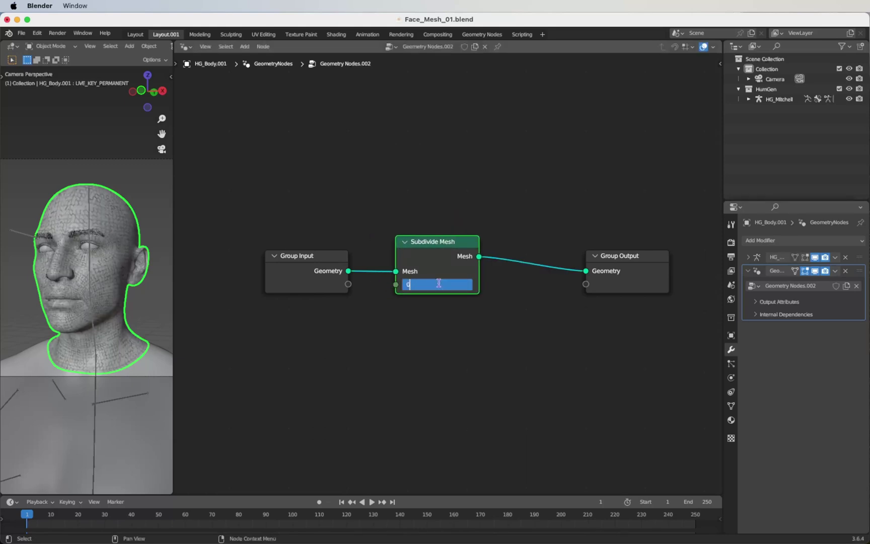
{"action": "key", "text": "Return"}
Make room before Group Output and insert a Merge by Distance node after Subdivide Mesh with a distance of 21.6 m
{"action": "middle_click_drag", "start_coordinate": [601, 271], "coordinate": [543, 259]}
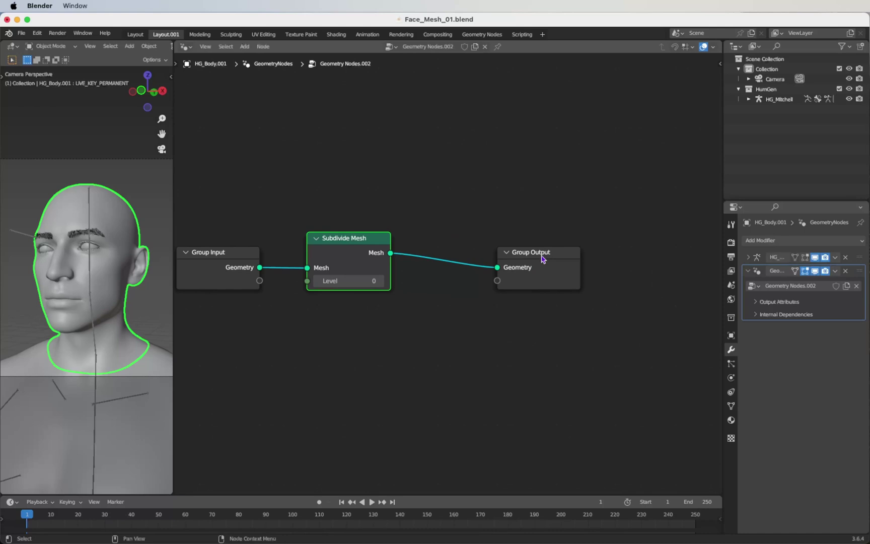
{"action": "left_click_drag", "start_coordinate": [543, 259], "coordinate": [673, 261]}
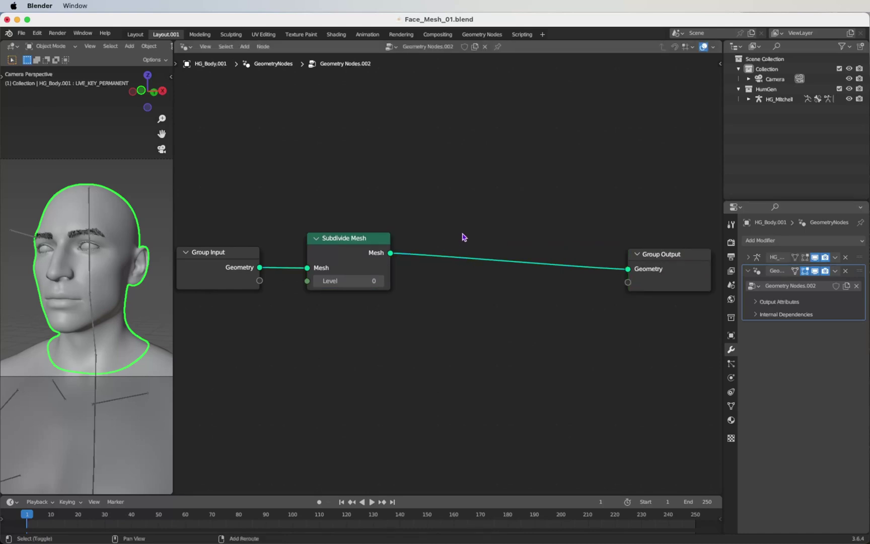
{"action": "key", "text": "shift+a"}
{"action": "type", "text": "merge"}
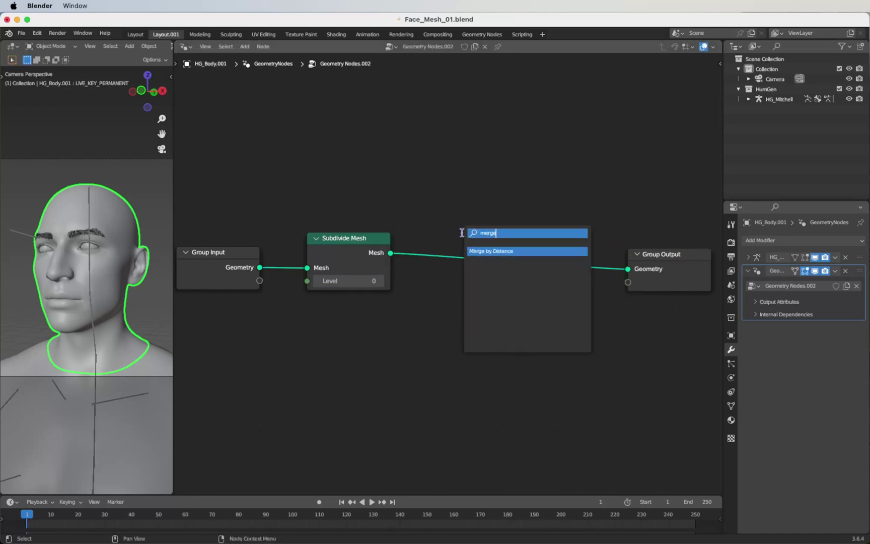
{"action": "key", "text": "Return"}
{"action": "left_click", "coordinate": [436, 238]}
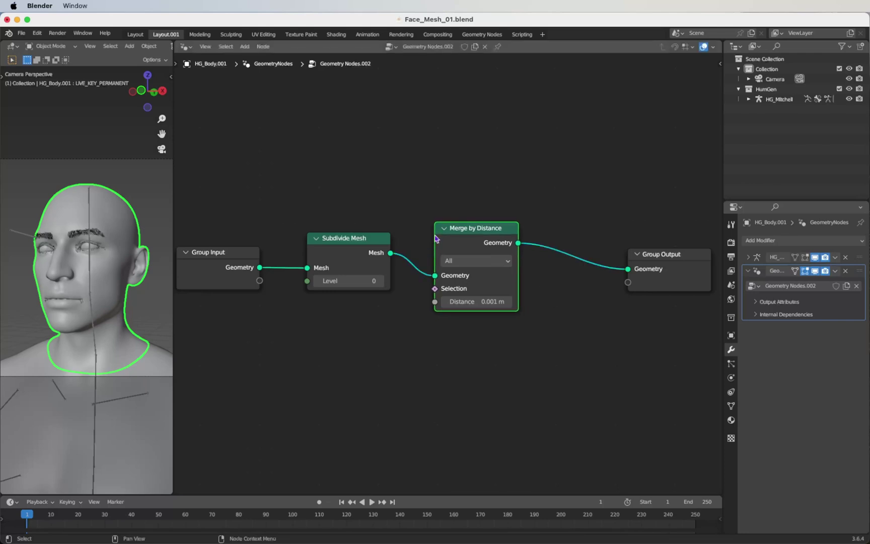
{"action": "left_click", "coordinate": [471, 301]}
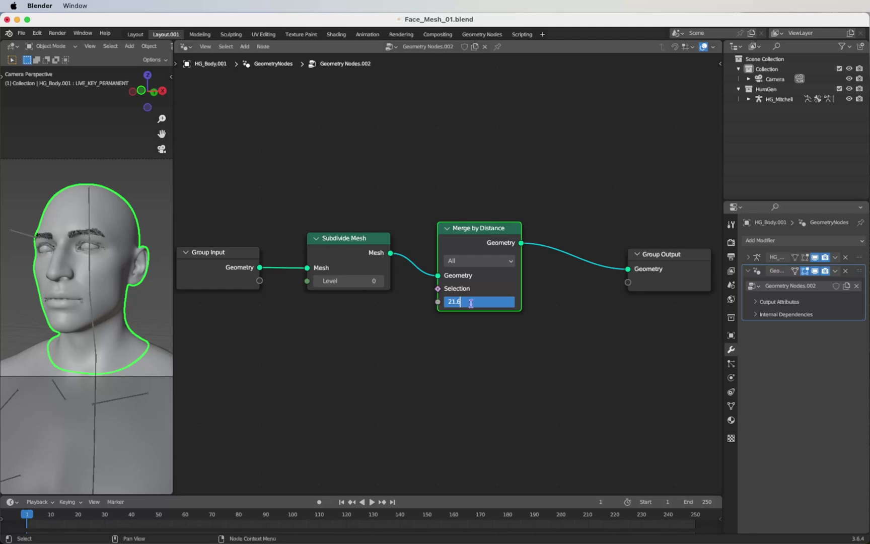
{"action": "key", "text": "Return"}
Duplicate the Merge by Distance node, insert the copy before Group Output and set the copy's distance to 0.1 m
{"action": "scroll", "coordinate": [416, 305], "scroll_direction": "right", "scroll_amount": 5}
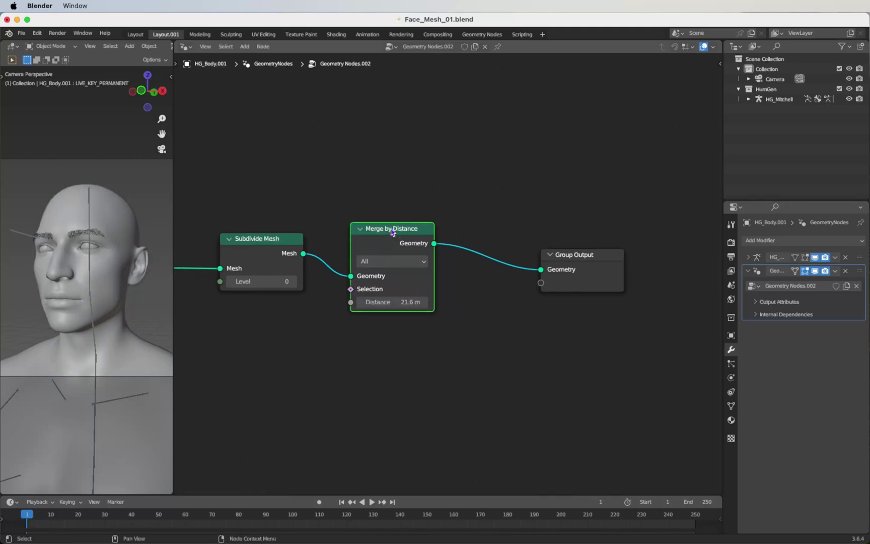
{"action": "key", "text": "shift+d"}
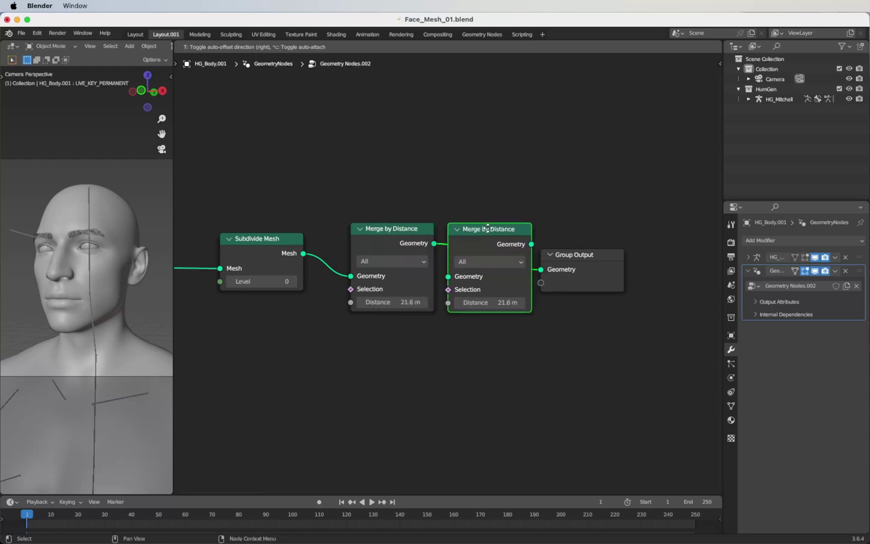
{"action": "left_click", "coordinate": [520, 228]}
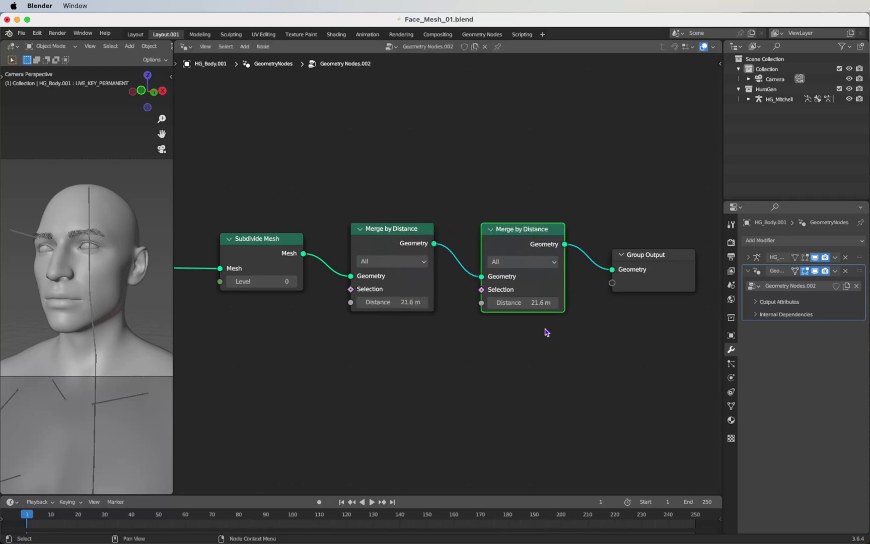
{"action": "left_click", "coordinate": [527, 303]}
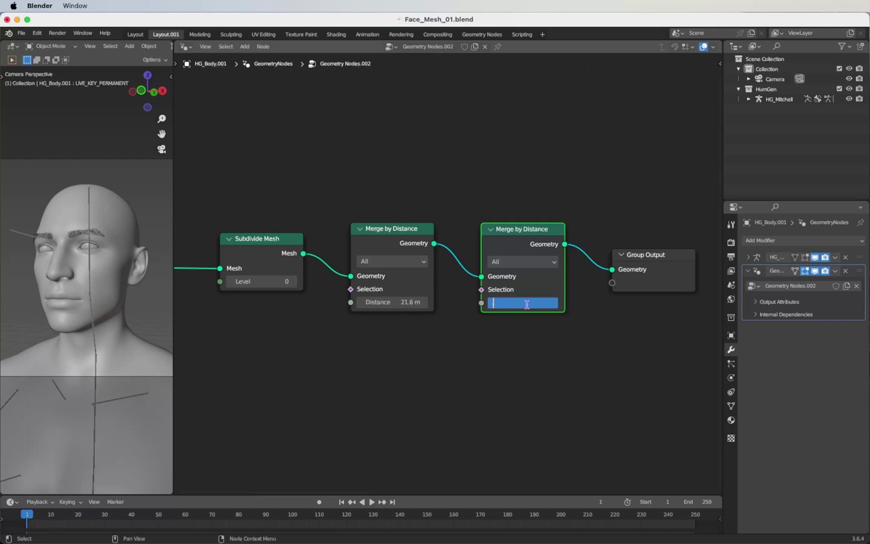
{"action": "type", "text": "0.1"}
{"action": "key", "text": "Return"}
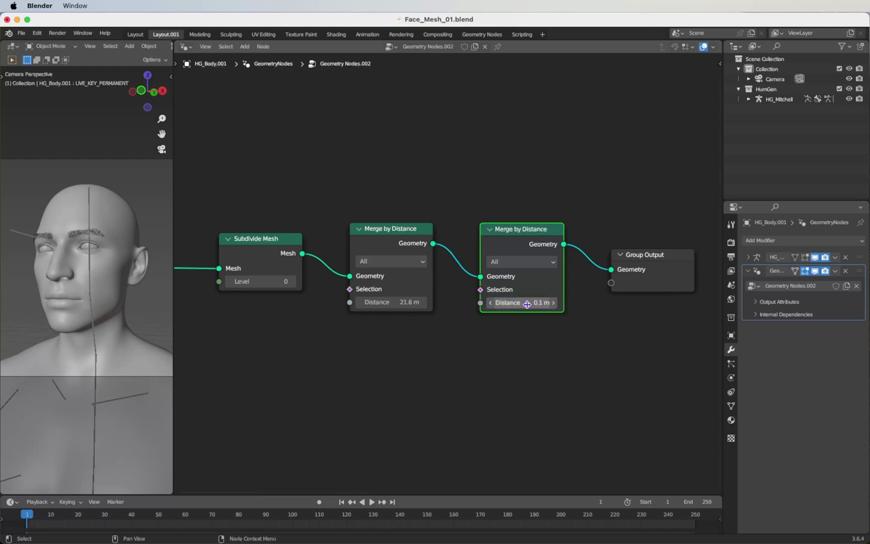
Move Group Output farther along and insert a Dual Mesh node after the second Merge by Distance
{"action": "scroll", "coordinate": [508, 301], "scroll_direction": "right", "scroll_amount": 5}
{"action": "left_click_drag", "start_coordinate": [572, 256], "coordinate": [627, 256]}
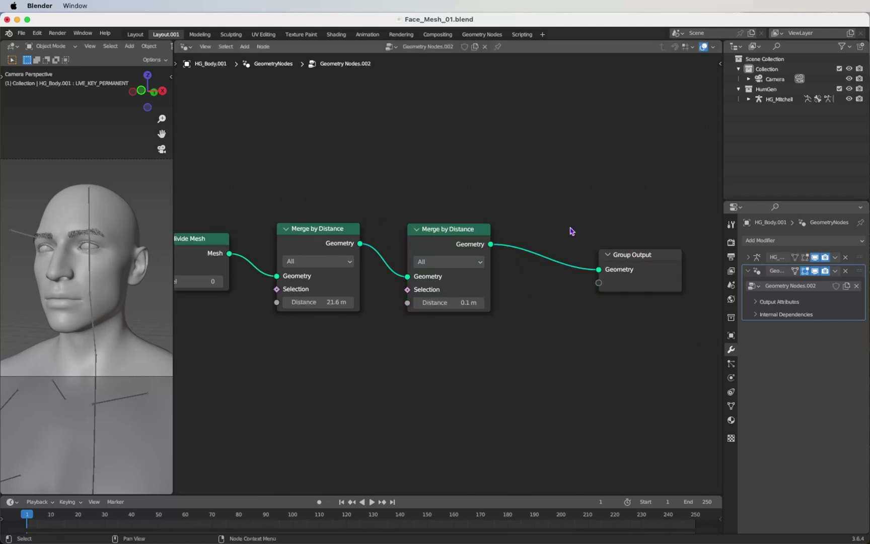
{"action": "key", "text": "shift+a"}
{"action": "left_click", "coordinate": [569, 226]}
{"action": "type", "text": "dual"}
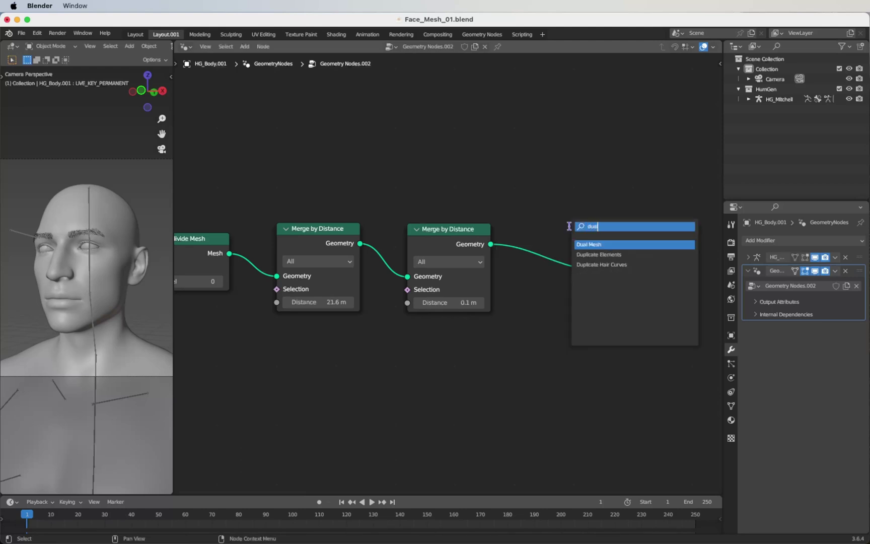
{"action": "key", "text": "Return"}
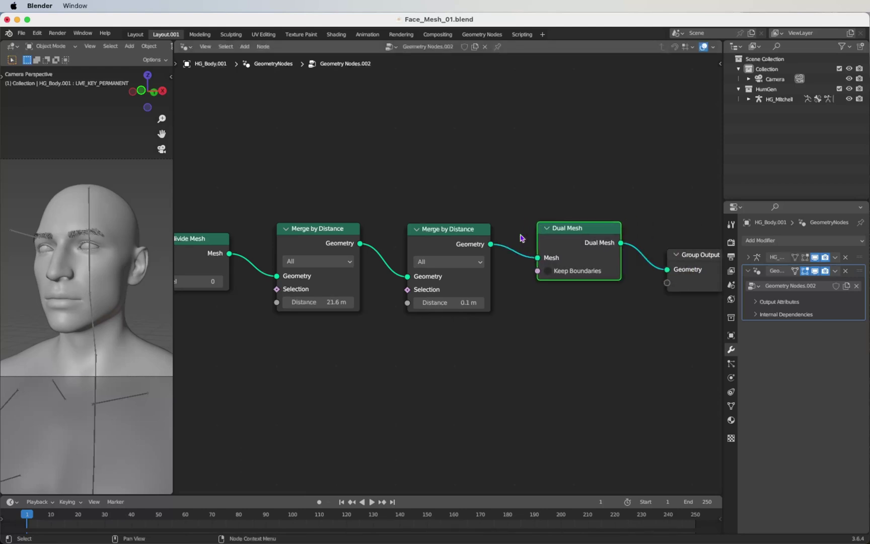
{"action": "left_click", "coordinate": [519, 236]}
Move Group Output farther along and insert an Extrude Mesh node after Dual Mesh
{"action": "scroll", "coordinate": [533, 247], "scroll_direction": "right", "scroll_amount": 6}
{"action": "scroll", "coordinate": [548, 256], "scroll_direction": "right", "scroll_amount": 6}
{"action": "left_click_drag", "start_coordinate": [523, 259], "coordinate": [651, 252]}
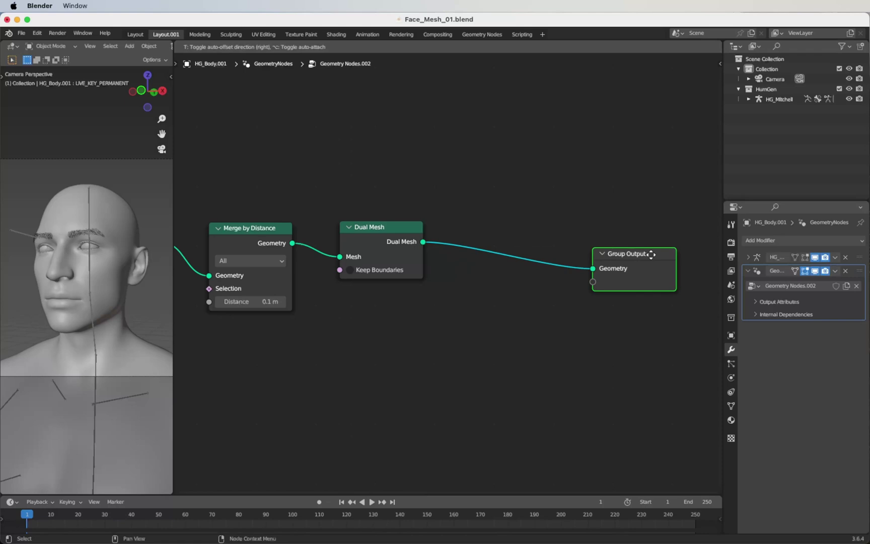
{"action": "key", "text": "shift+a"}
{"action": "type", "text": "ex"}
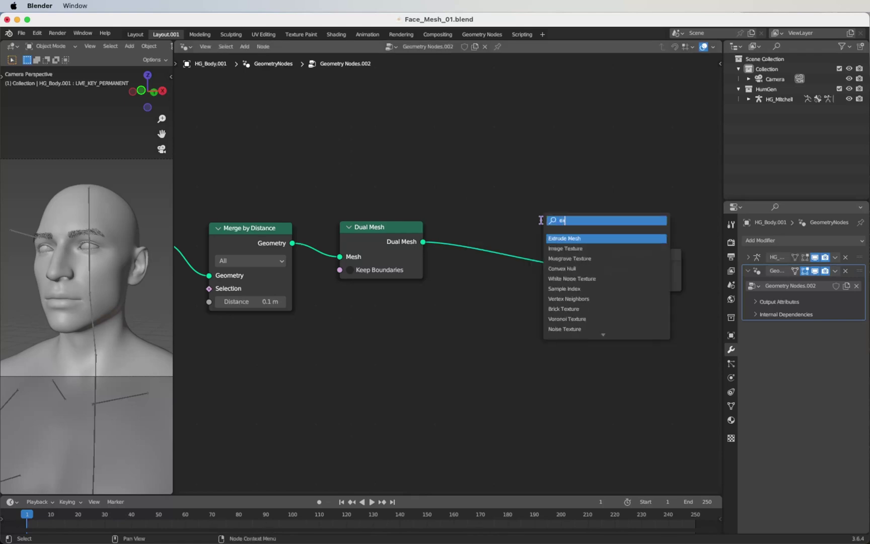
{"action": "type", "text": "trude"}
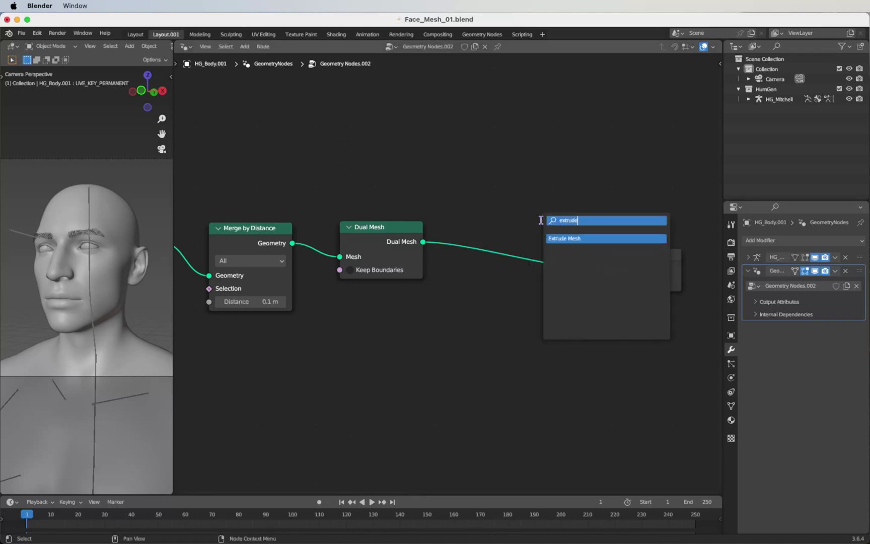
{"action": "key", "text": "Return"}
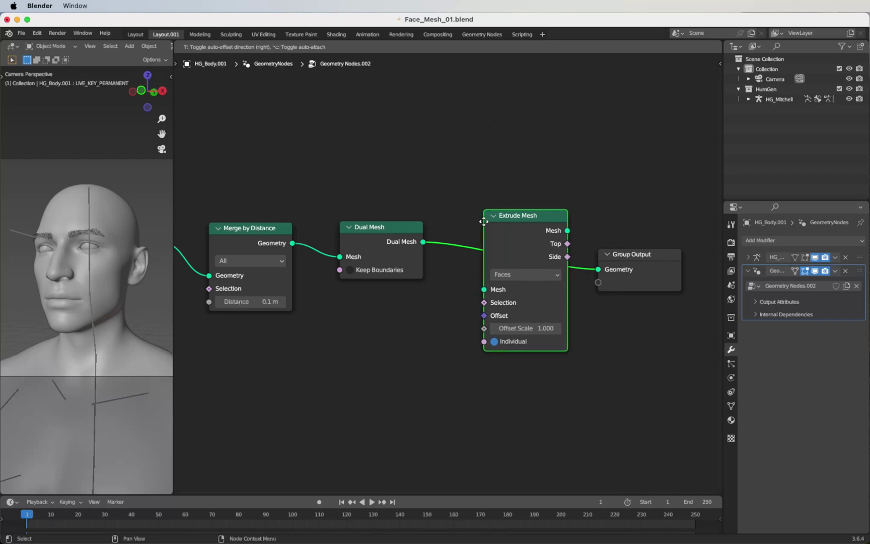
{"action": "left_click", "coordinate": [479, 219]}
Move Group Output farther along and insert a Mesh to Curve node after Extrude Mesh
{"action": "scroll", "coordinate": [568, 370], "scroll_direction": "right", "scroll_amount": 2}
{"action": "scroll", "coordinate": [568, 370], "scroll_direction": "right", "scroll_amount": 5}
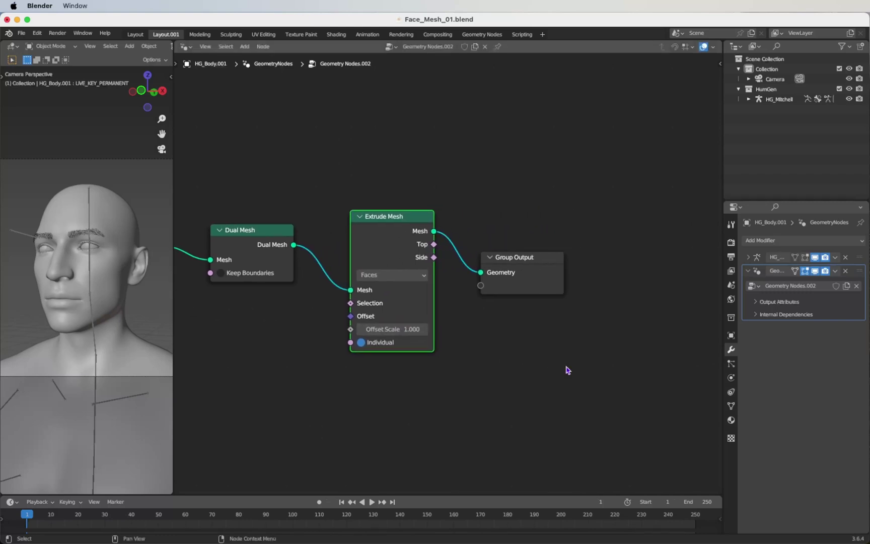
{"action": "left_click_drag", "start_coordinate": [477, 259], "coordinate": [608, 260]}
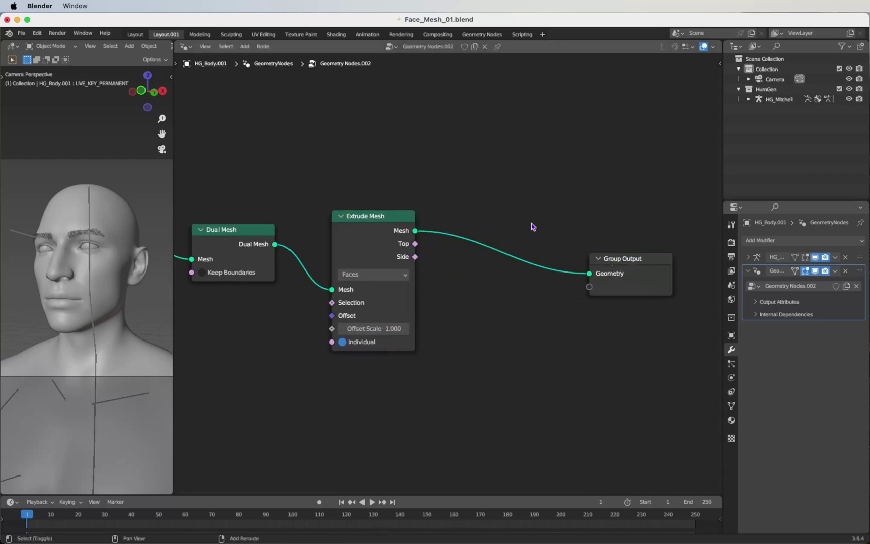
{"action": "key", "text": "shift+a"}
{"action": "type", "text": "mesh"}
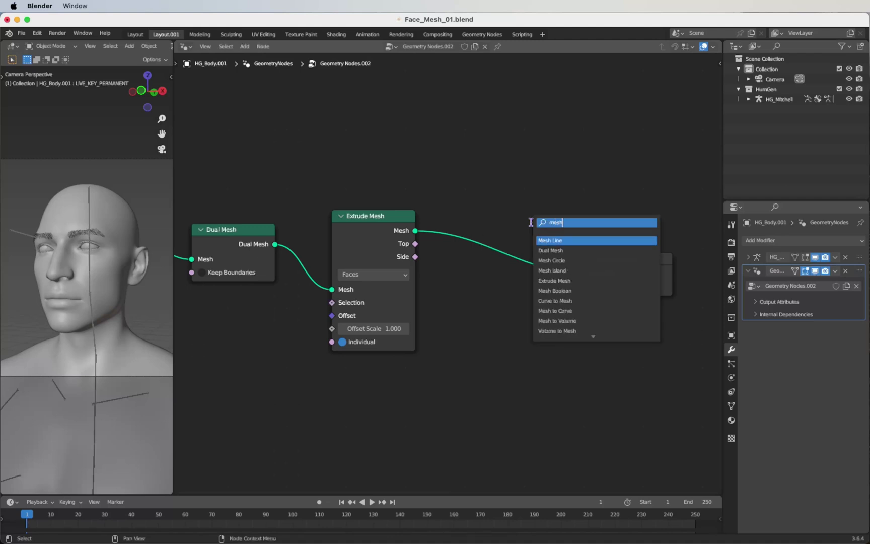
{"action": "type", "text": " to"}
{"action": "key", "text": "Return"}
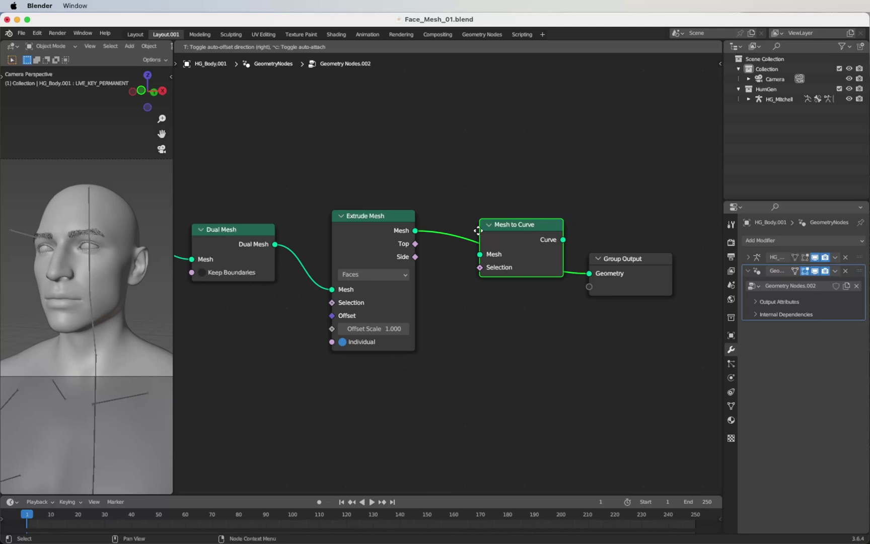
{"action": "left_click", "coordinate": [479, 232]}
Move Group Output farther along and insert a Curve to Mesh node after Mesh to Curve
{"action": "scroll", "coordinate": [506, 239], "scroll_direction": "right", "scroll_amount": 6}
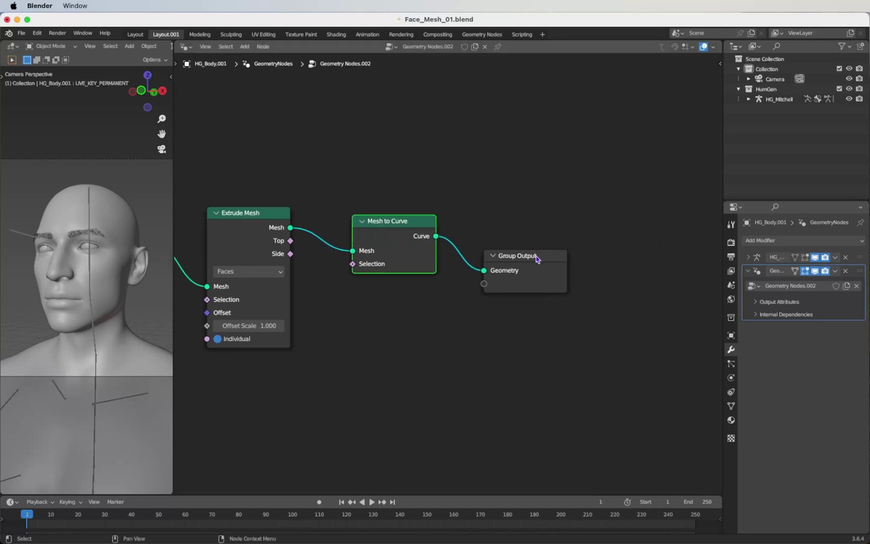
{"action": "left_click_drag", "start_coordinate": [538, 258], "coordinate": [646, 262]}
{"action": "key", "text": "shift+a"}
{"action": "type", "text": "cu"}
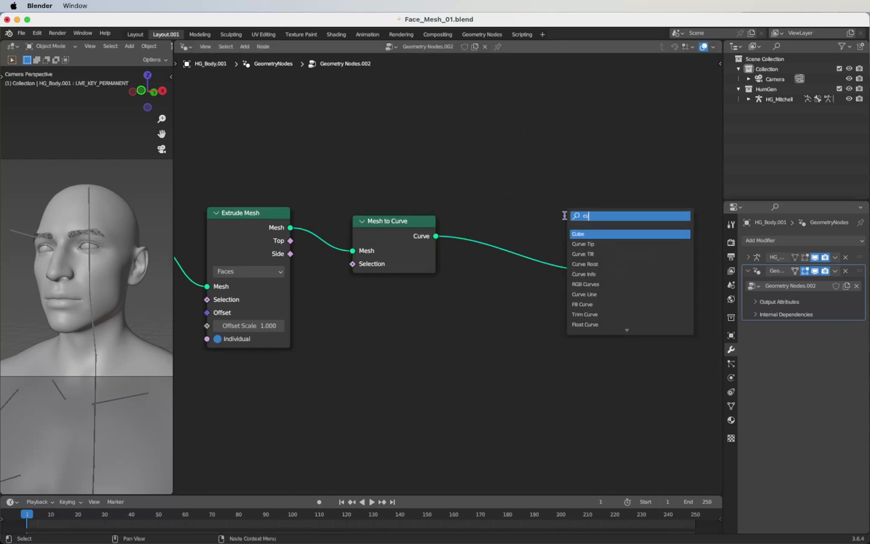
{"action": "type", "text": "rve to me"}
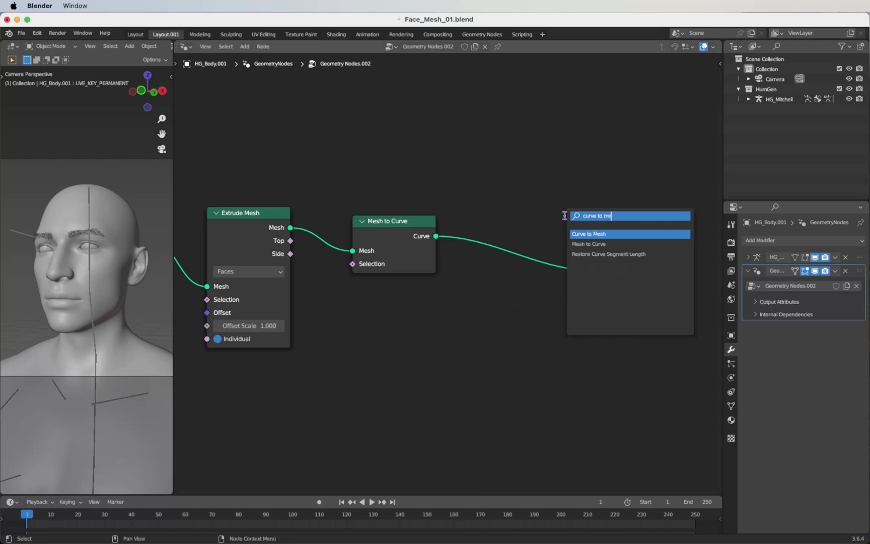
{"action": "key", "text": "Return"}
{"action": "left_click", "coordinate": [496, 220]}
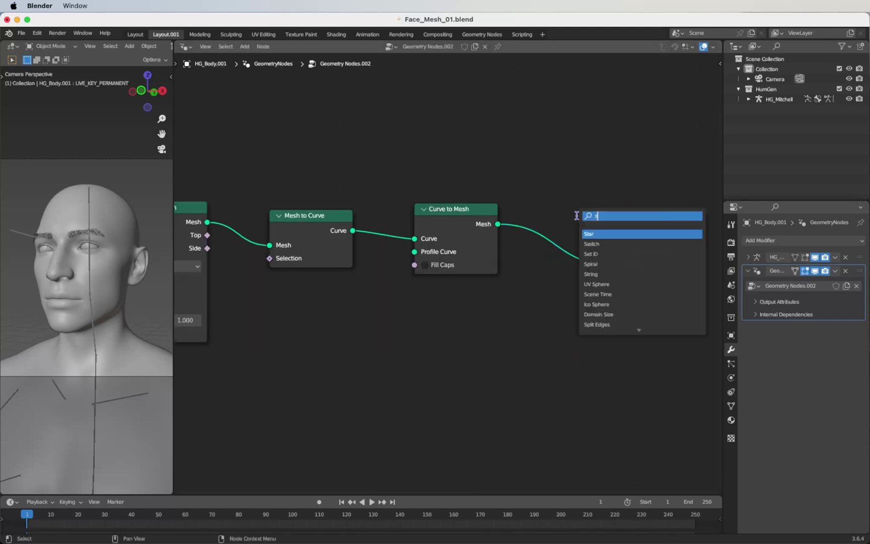
Insert a Set Material node between Curve to Mesh and Group Output
{"action": "type", "text": "t"}
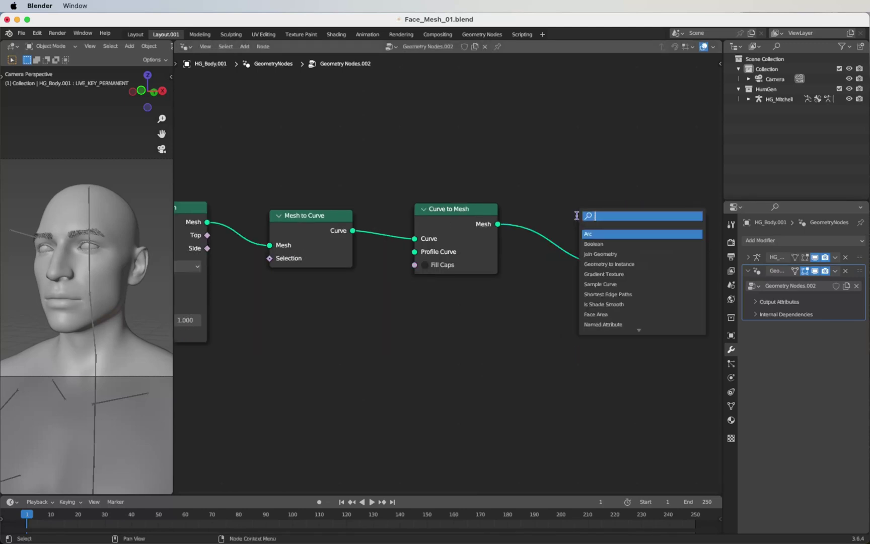
{"action": "key", "text": "Escape"}
{"action": "key", "text": "shift+a"}
{"action": "left_click", "coordinate": [577, 220]}
{"action": "type", "text": "set mat"}
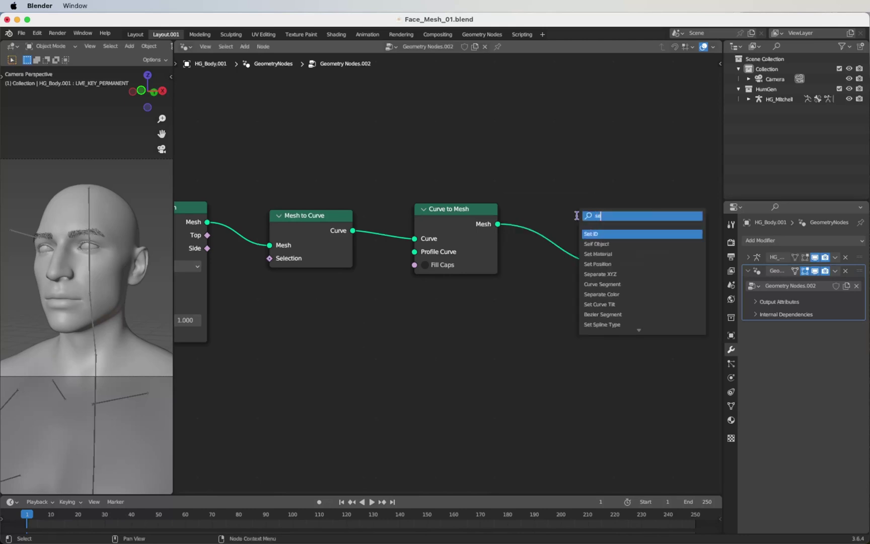
{"action": "key", "text": "Return"}
{"action": "left_click", "coordinate": [545, 225]}
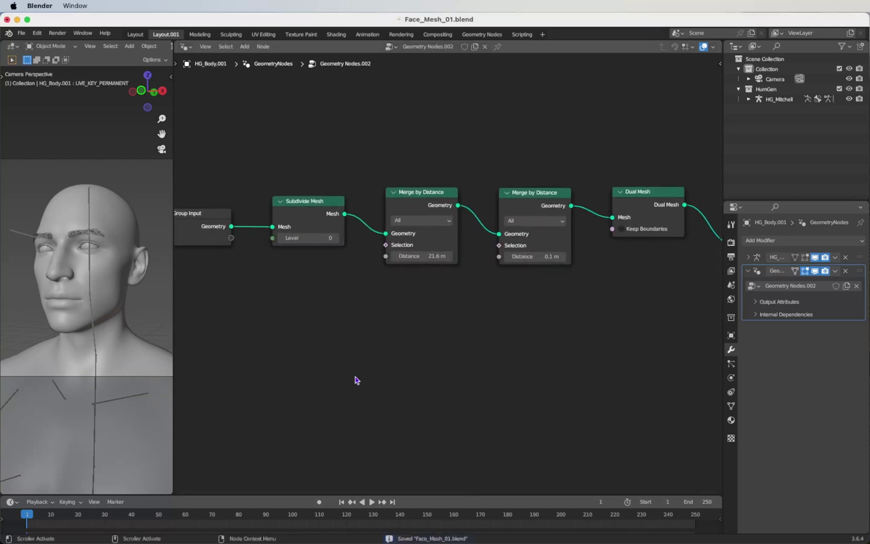
Add a Noise Texture node and place it beneath Group Input
{"action": "scroll", "coordinate": [355, 378], "scroll_direction": "down", "scroll_amount": 2}
{"action": "key", "text": "shift+a"}
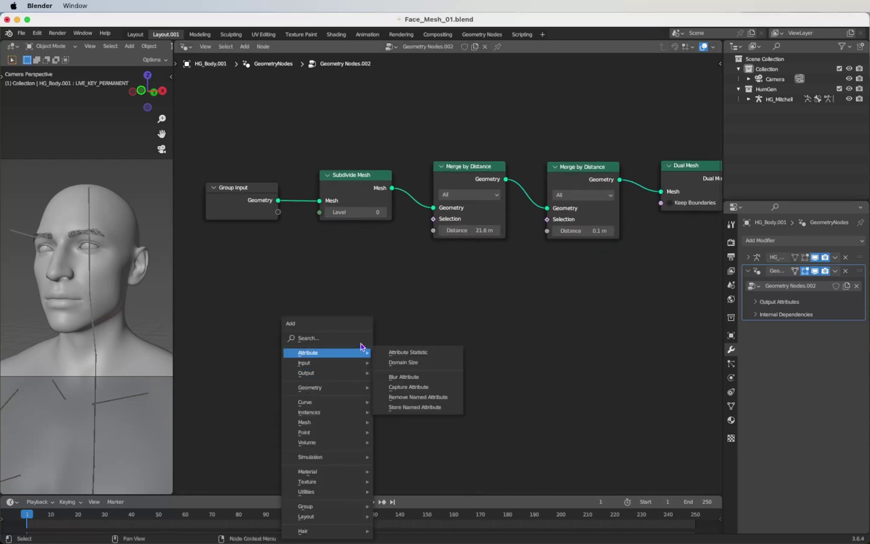
{"action": "type", "text": "noise"}
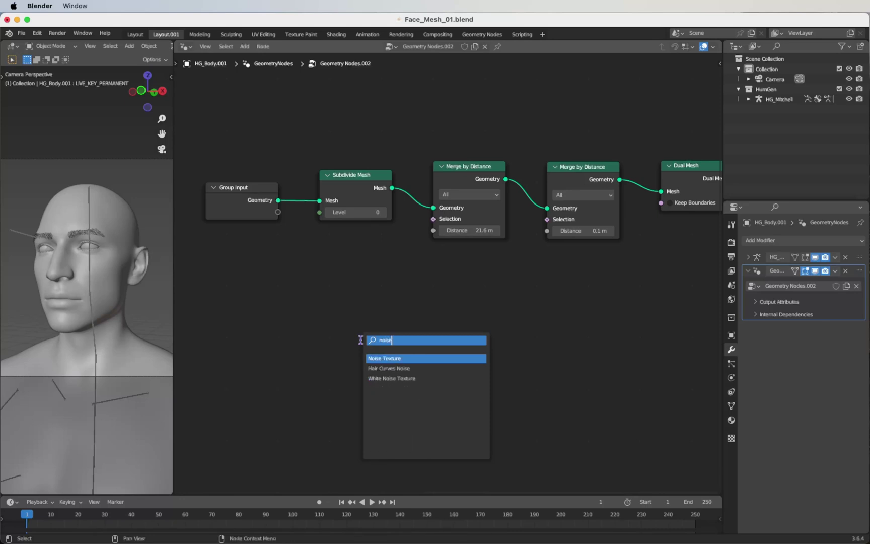
{"action": "key", "text": "Return"}
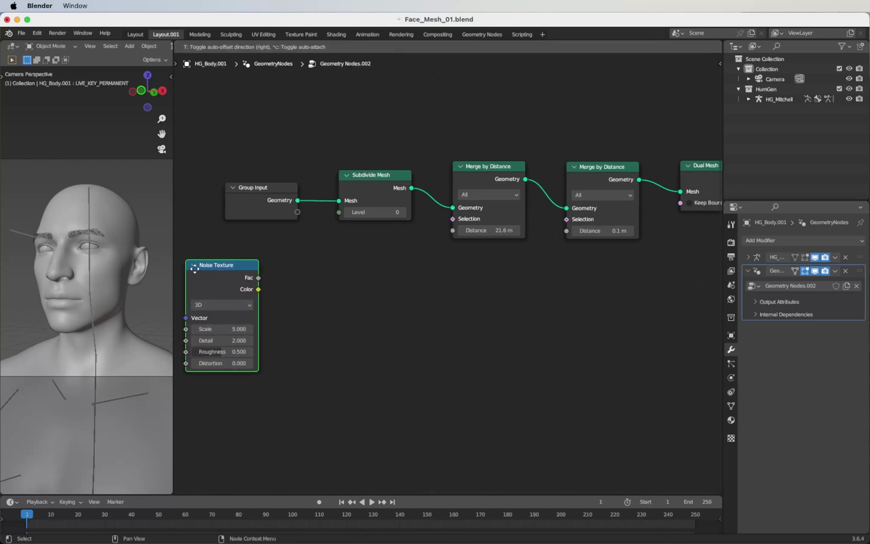
{"action": "left_click", "coordinate": [229, 274]}
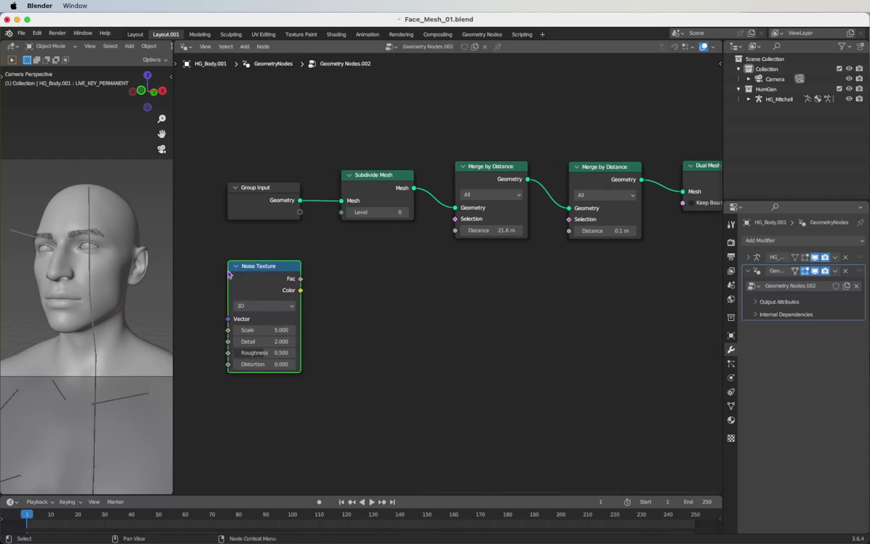
Switch the Noise Texture to 4D and set its W value to 0.1
{"action": "left_click", "coordinate": [252, 303]}
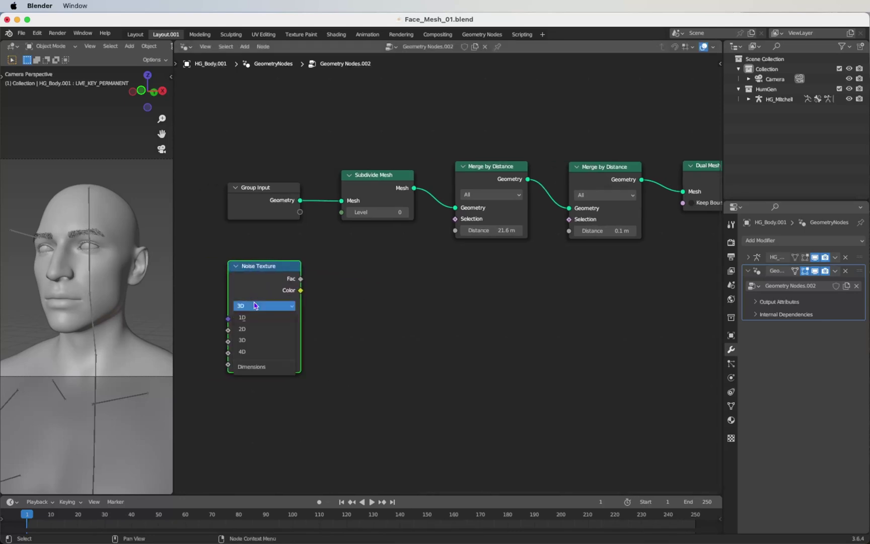
{"action": "left_click", "coordinate": [262, 352]}
{"action": "left_click", "coordinate": [275, 331]}
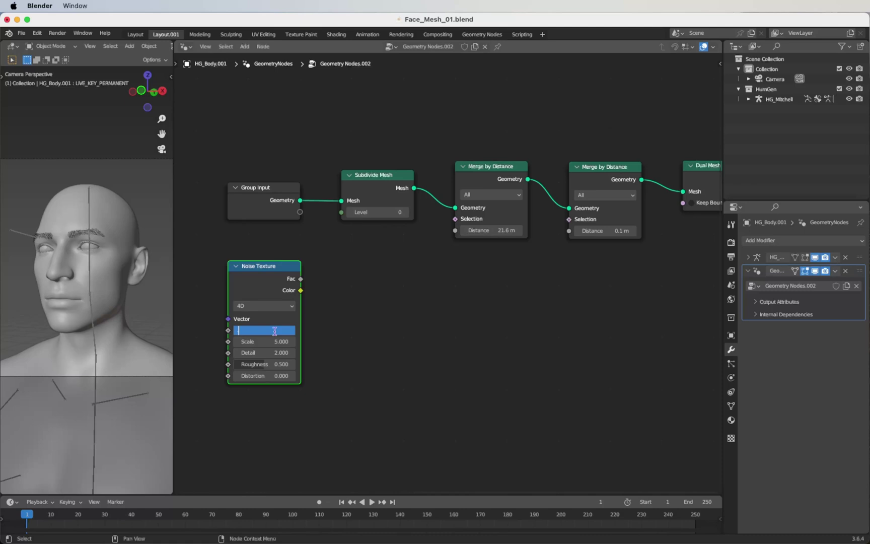
{"action": "type", "text": ".1"}
{"action": "key", "text": "Return"}
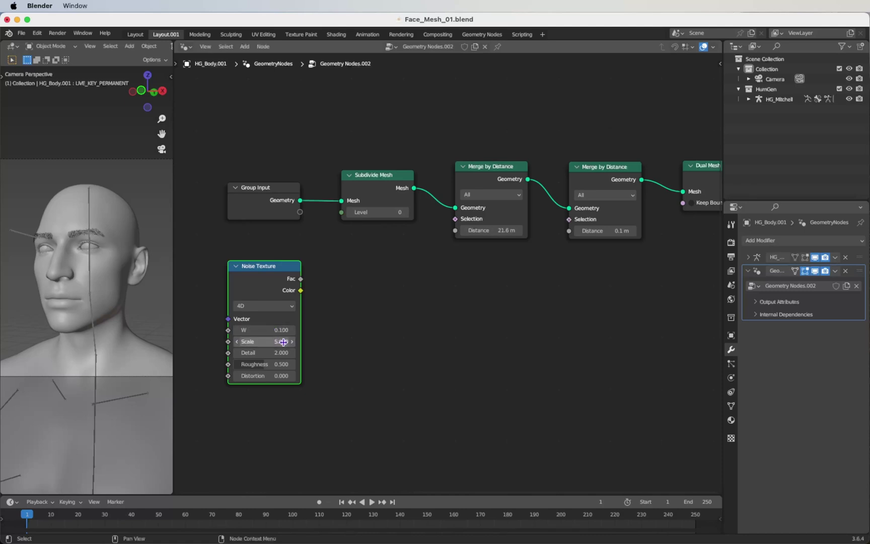
Set the Noise Texture's Scale to 3.1 and Detail to 4
{"action": "left_click", "coordinate": [278, 342]}
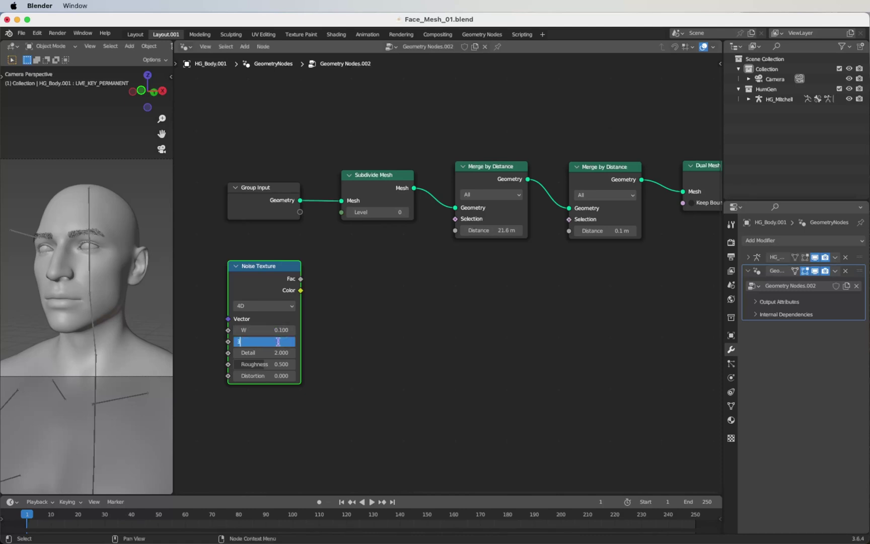
{"action": "type", "text": "3.1"}
{"action": "key", "text": "Return"}
{"action": "left_click", "coordinate": [272, 355]}
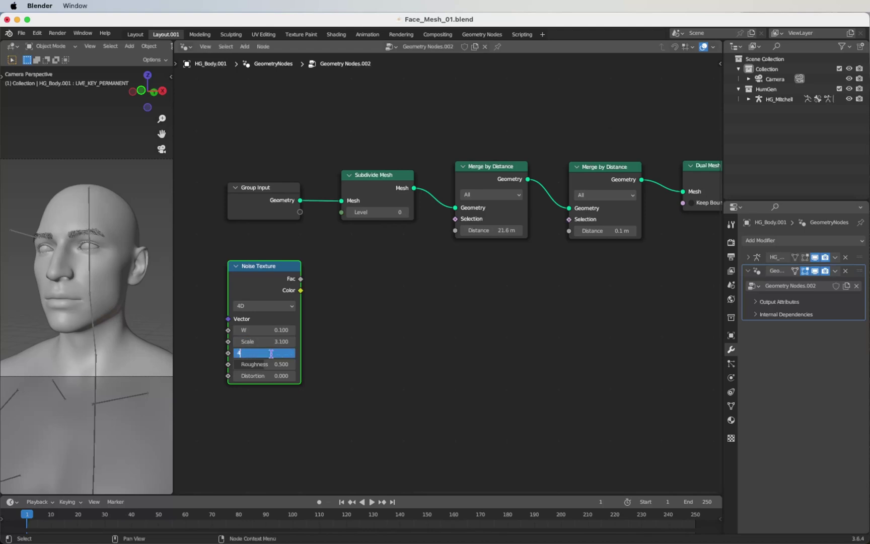
{"action": "type", "text": "4"}
{"action": "key", "text": "Return"}
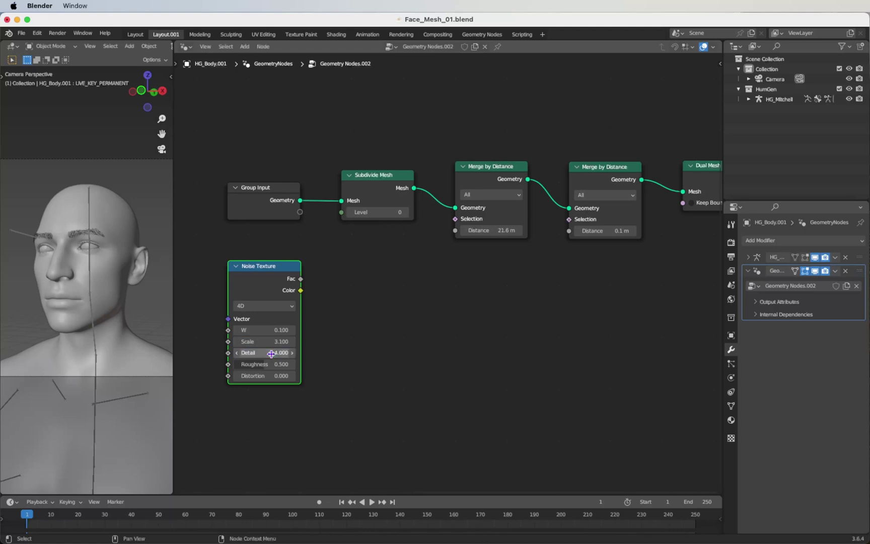
Connect the Noise Texture's Fac to the first Merge by Distance's Selection and move the texture node lower
{"action": "left_click", "coordinate": [345, 369]}
{"action": "scroll", "coordinate": [345, 371], "scroll_direction": "up", "scroll_amount": 2}
{"action": "scroll", "coordinate": [346, 371], "scroll_direction": "right", "scroll_amount": 1}
{"action": "scroll", "coordinate": [347, 371], "scroll_direction": "down", "scroll_amount": 1, "text": "ctrl"}
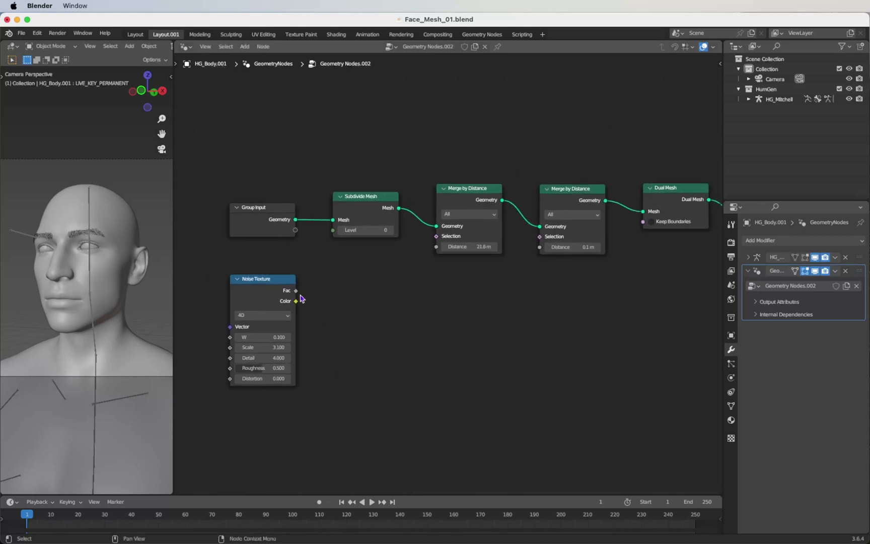
{"action": "left_click_drag", "start_coordinate": [297, 292], "coordinate": [439, 241]}
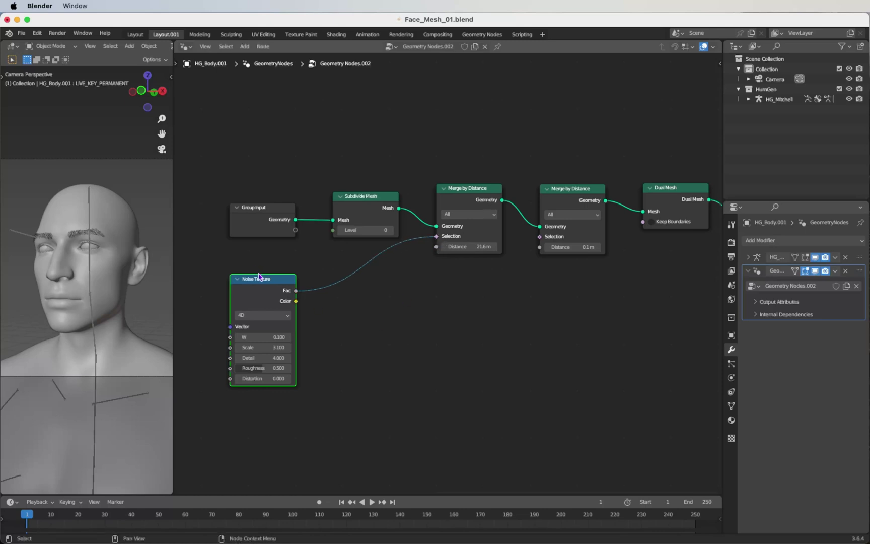
{"action": "left_click_drag", "start_coordinate": [258, 276], "coordinate": [255, 306]}
Insert a Color Ramp node on the link between Noise Texture and the first Merge by Distance
{"action": "left_click", "coordinate": [388, 388]}
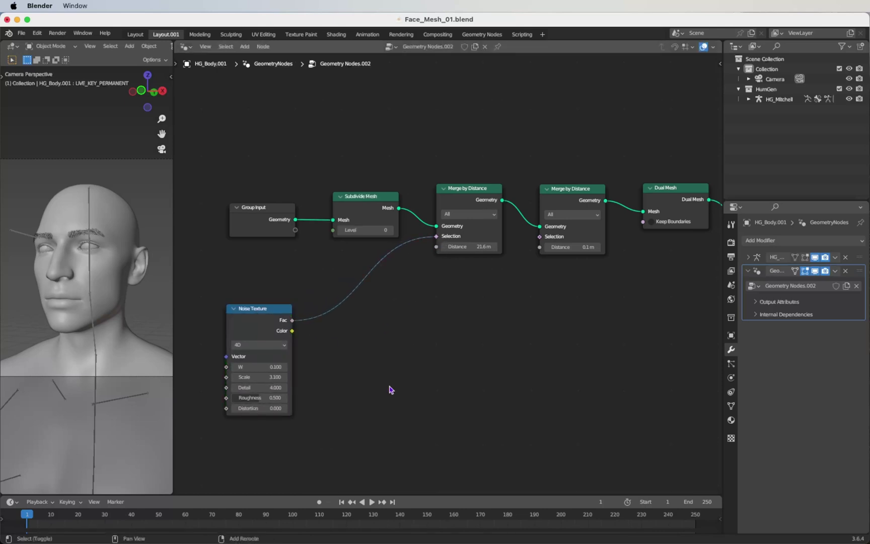
{"action": "key", "text": "shift+a"}
{"action": "left_click", "coordinate": [388, 335]}
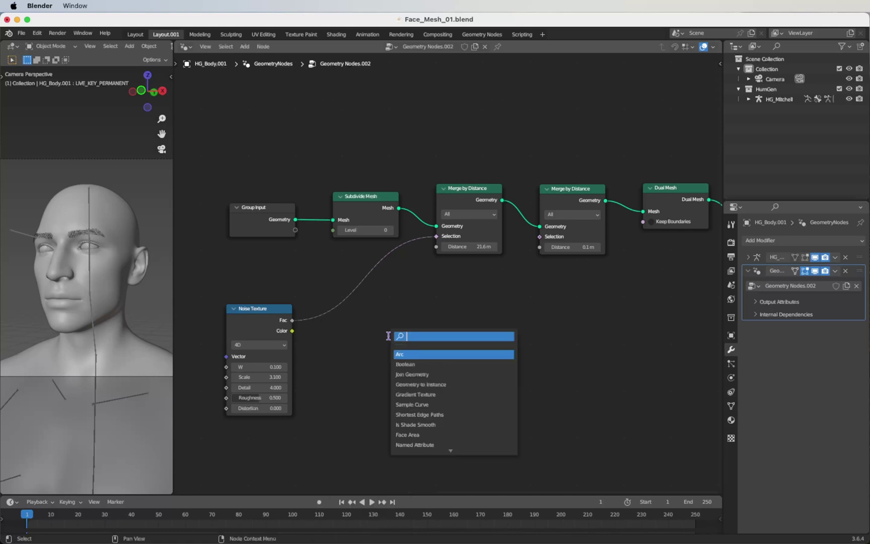
{"action": "type", "text": "color ramp"}
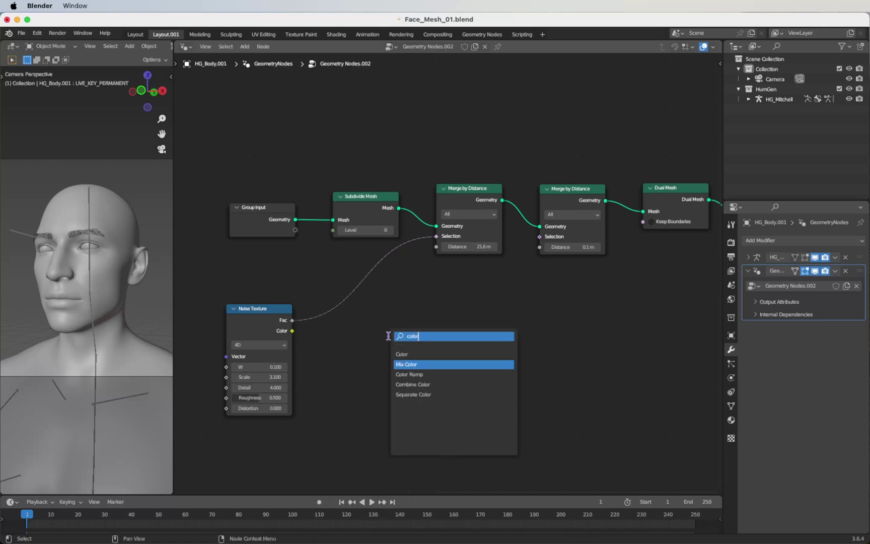
{"action": "key", "text": "Return"}
{"action": "left_click", "coordinate": [328, 301]}
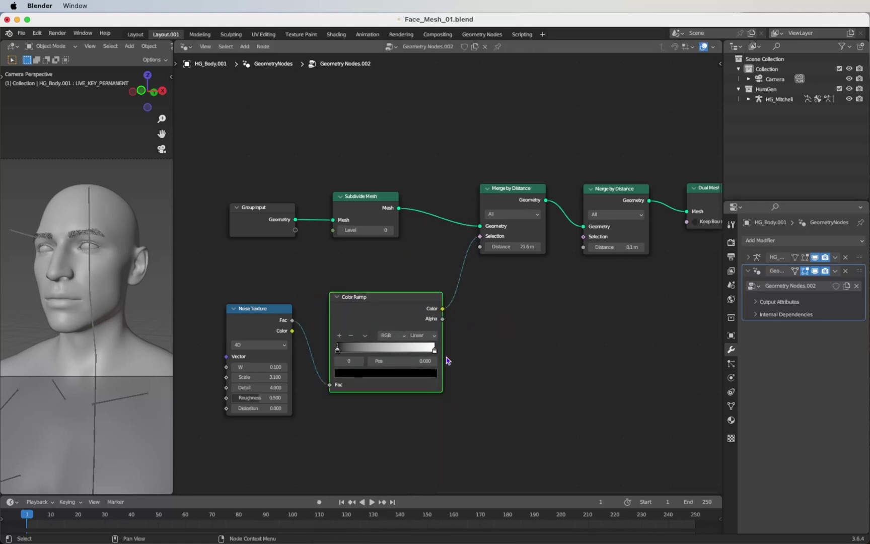
Add a Math node beside the Color Ramp and set its operation to Greater Than
{"action": "left_click", "coordinate": [481, 373]}
{"action": "key", "text": "shift+a"}
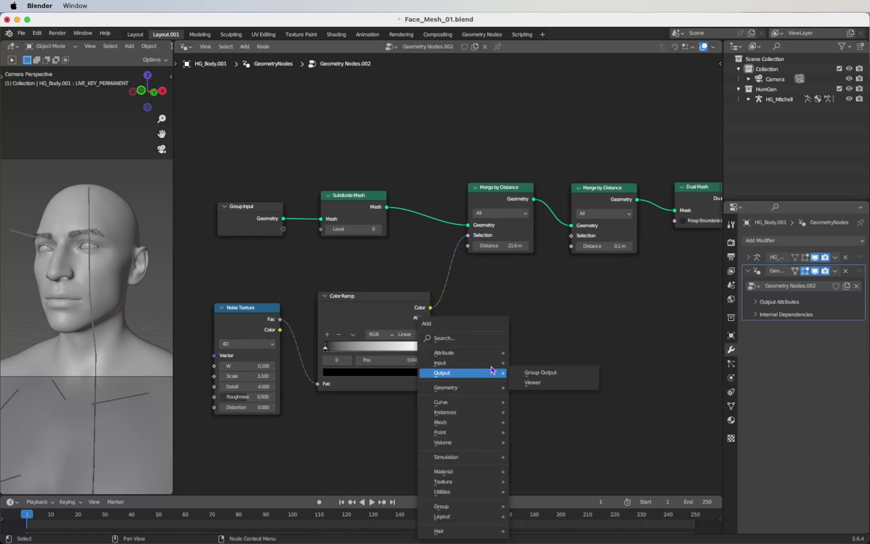
{"action": "left_click", "coordinate": [489, 337]}
{"action": "type", "text": "math"}
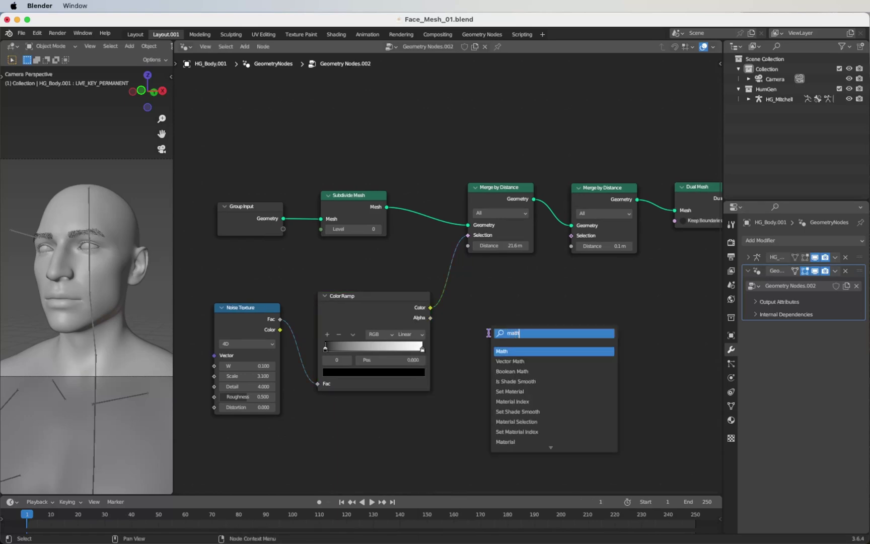
{"action": "key", "text": "Return"}
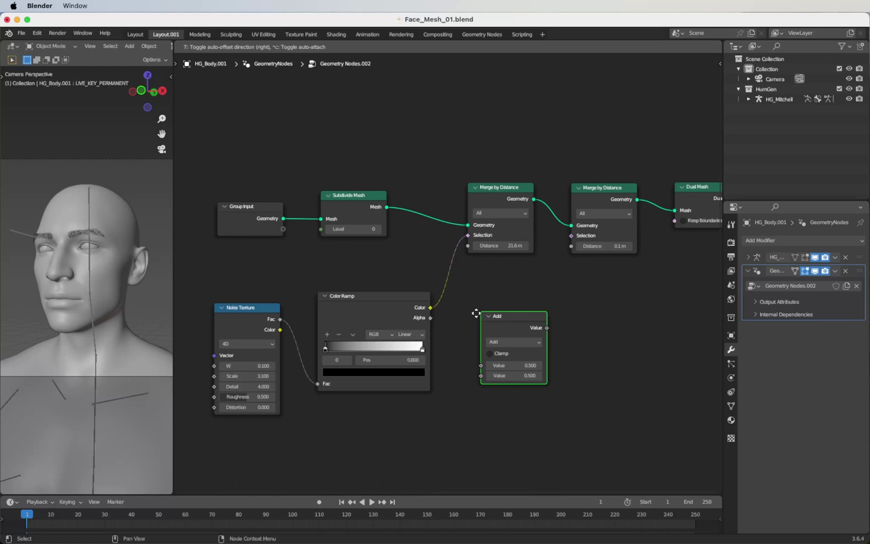
{"action": "left_click", "coordinate": [475, 308]}
{"action": "left_click", "coordinate": [510, 328]}
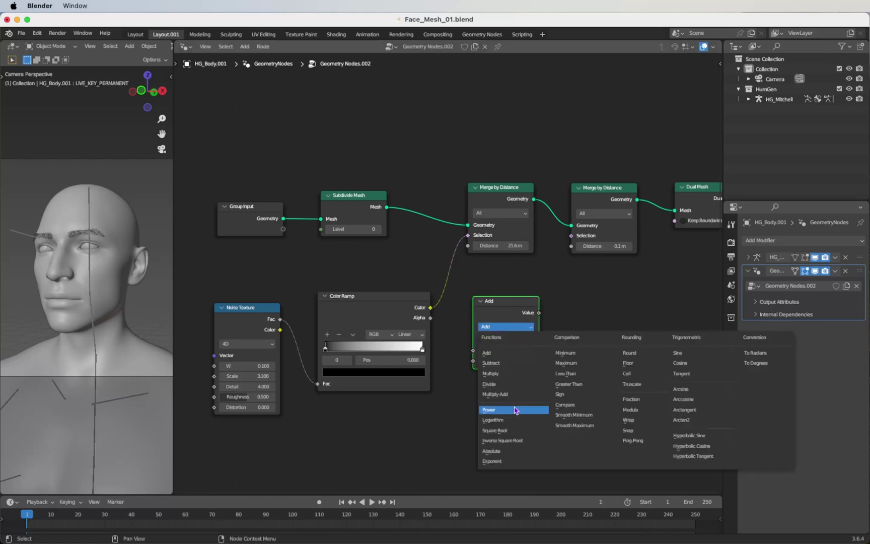
{"action": "left_click", "coordinate": [571, 385]}
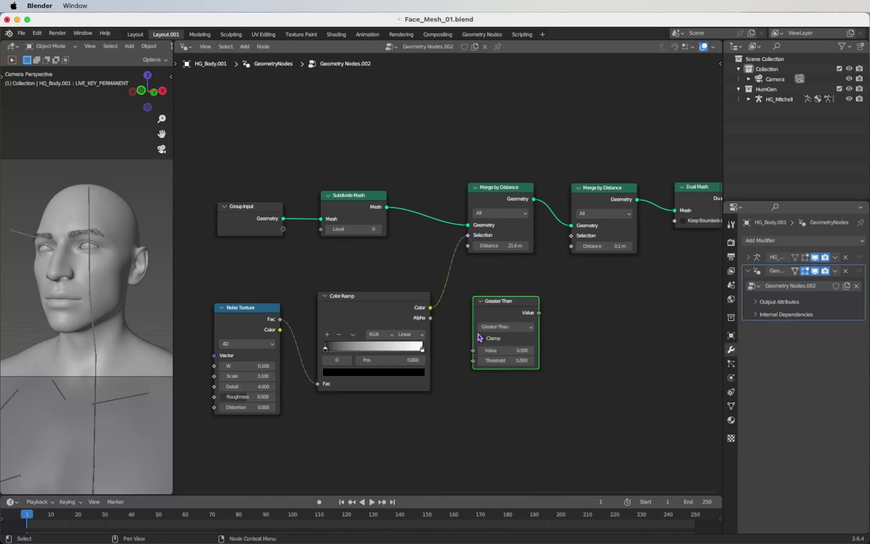
Route the Color Ramp's Color through the Greater Than node into the first Merge by Distance's Selection
{"action": "left_click_drag", "start_coordinate": [431, 308], "coordinate": [472, 354]}
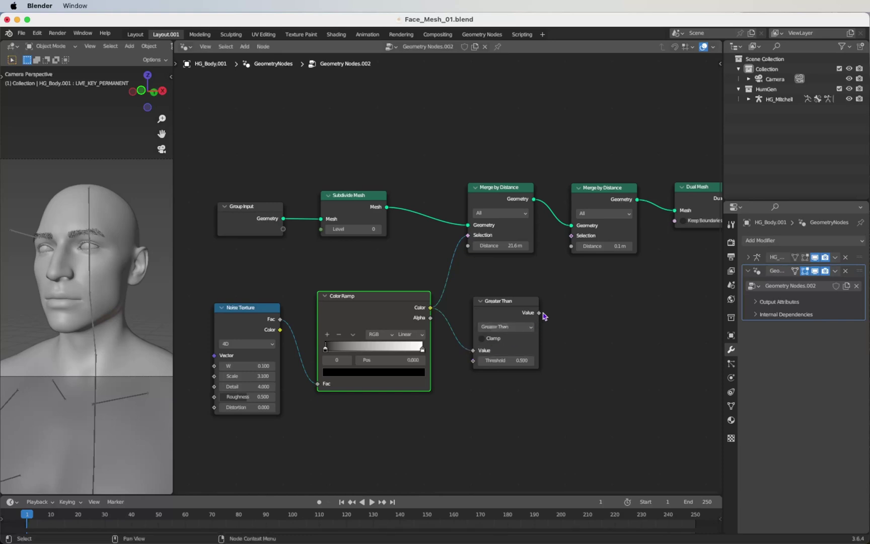
{"action": "left_click_drag", "start_coordinate": [539, 313], "coordinate": [467, 235]}
{"action": "left_click", "coordinate": [503, 304]}
{"action": "left_click_drag", "start_coordinate": [503, 304], "coordinate": [495, 302]}
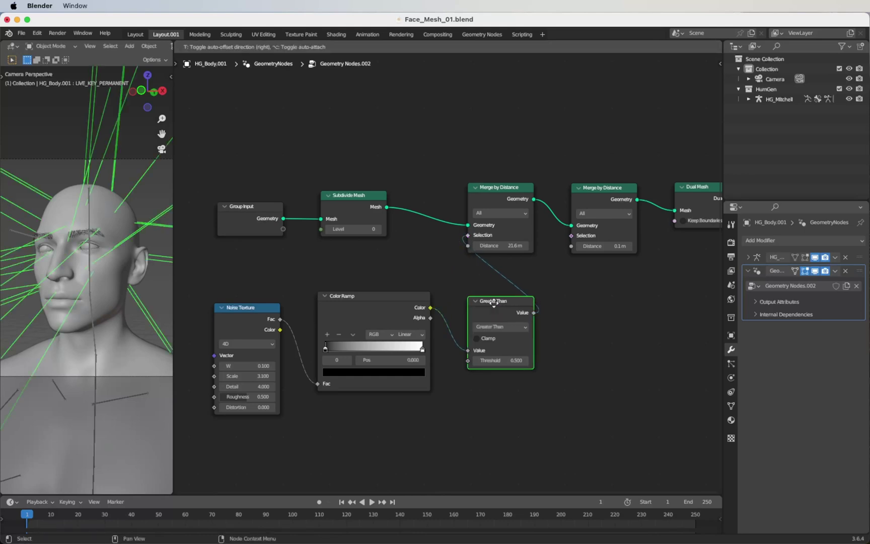
Shift the Noise Texture, Color Ramp and Greater Than nodes together to the left, clear of Merge by Distance
{"action": "left_click_drag", "start_coordinate": [246, 300], "coordinate": [484, 395]}
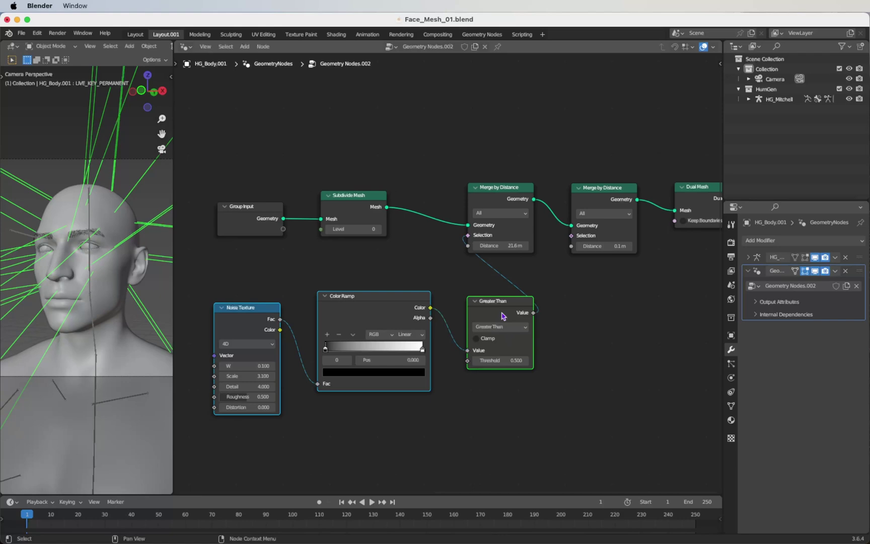
{"action": "left_click_drag", "start_coordinate": [505, 303], "coordinate": [425, 302]}
{"action": "scroll", "coordinate": [425, 302], "scroll_direction": "left", "scroll_amount": 5}
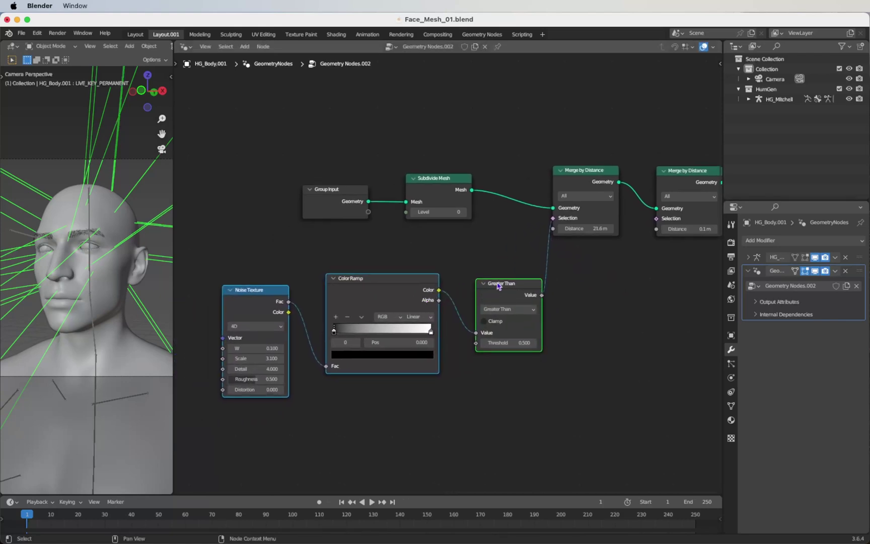
{"action": "left_click_drag", "start_coordinate": [499, 286], "coordinate": [473, 284]}
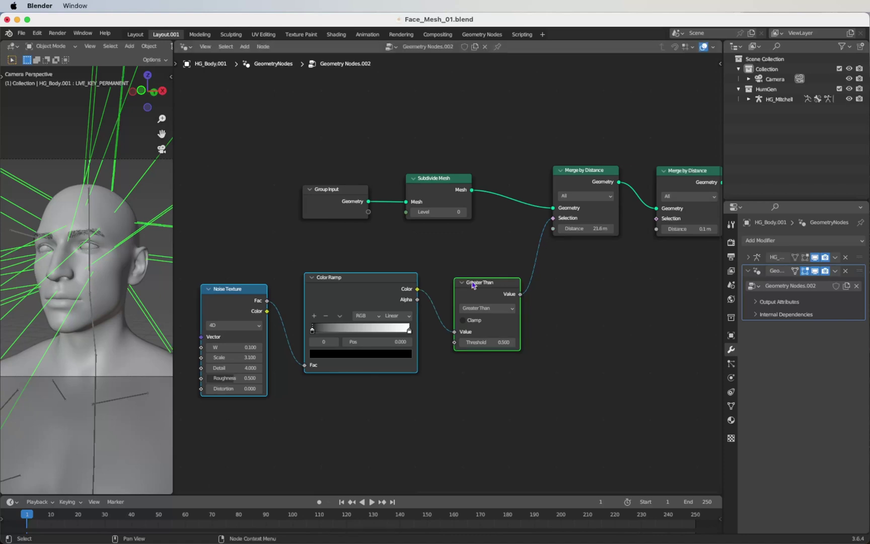
{"action": "left_click", "coordinate": [574, 296]}
Duplicate the Greater Than node beneath the original and set the copy's Threshold to 0.3
{"action": "left_click", "coordinate": [478, 288]}
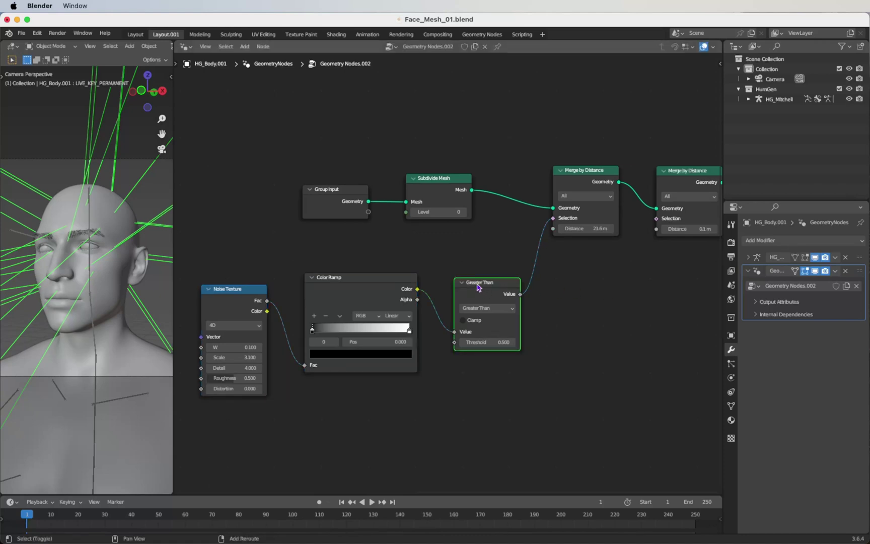
{"action": "key", "text": "shift+d"}
{"action": "left_click", "coordinate": [479, 369]}
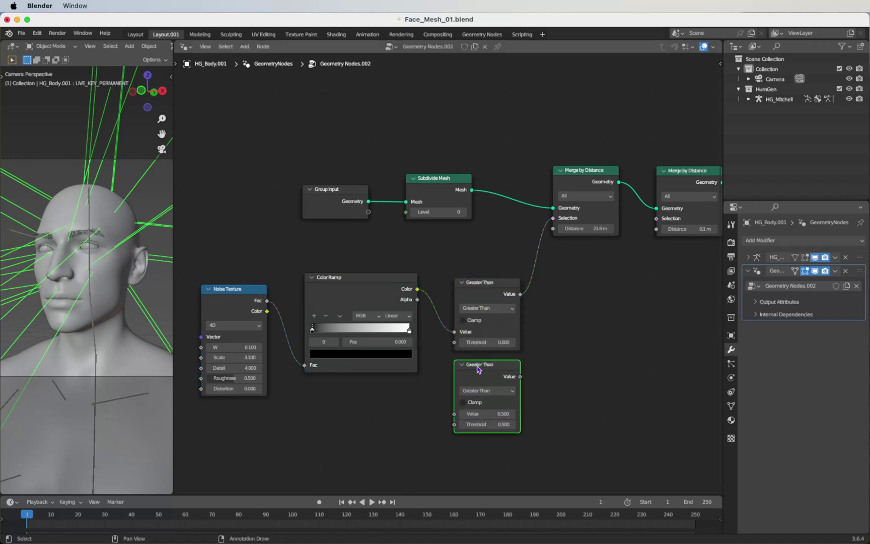
{"action": "left_click", "coordinate": [489, 423]}
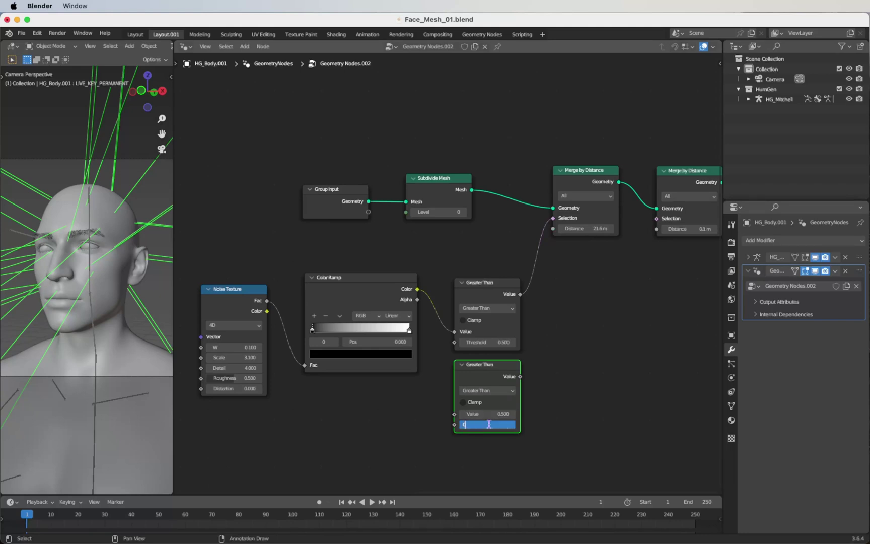
{"action": "type", "text": "0.3"}
{"action": "key", "text": "Return"}
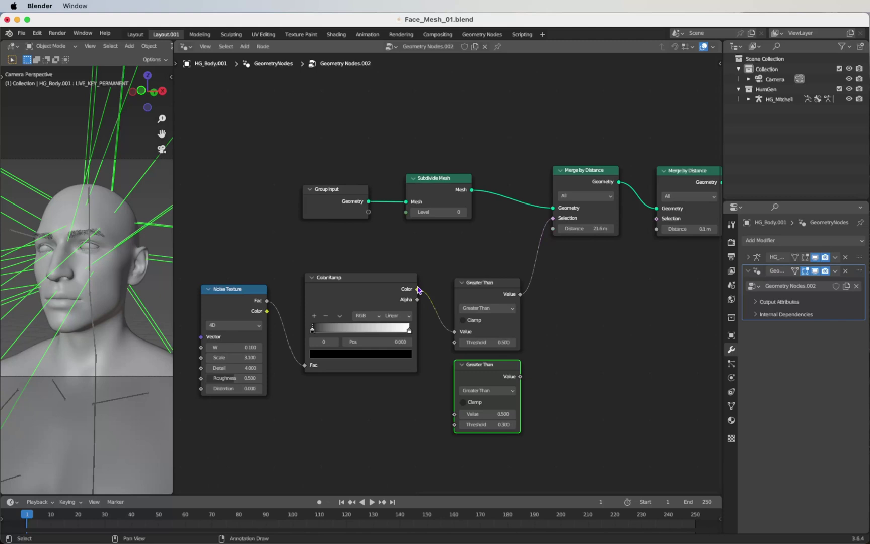
Route the Color Ramp's Color through the second Greater Than node into the second Merge by Distance's Selection
{"action": "left_click_drag", "start_coordinate": [417, 289], "coordinate": [436, 343]}
{"action": "left_click_drag", "start_coordinate": [445, 408], "coordinate": [454, 416]}
{"action": "left_click_drag", "start_coordinate": [521, 377], "coordinate": [653, 224]}
Duplicate the Color Ramp, place the copy beneath Dual Mesh, and feed its Fac from the Noise Texture's Fac
{"action": "scroll", "coordinate": [575, 303], "scroll_direction": "right", "scroll_amount": 1}
{"action": "scroll", "coordinate": [372, 276], "scroll_direction": "down", "scroll_amount": 2}
{"action": "left_click", "coordinate": [370, 285]}
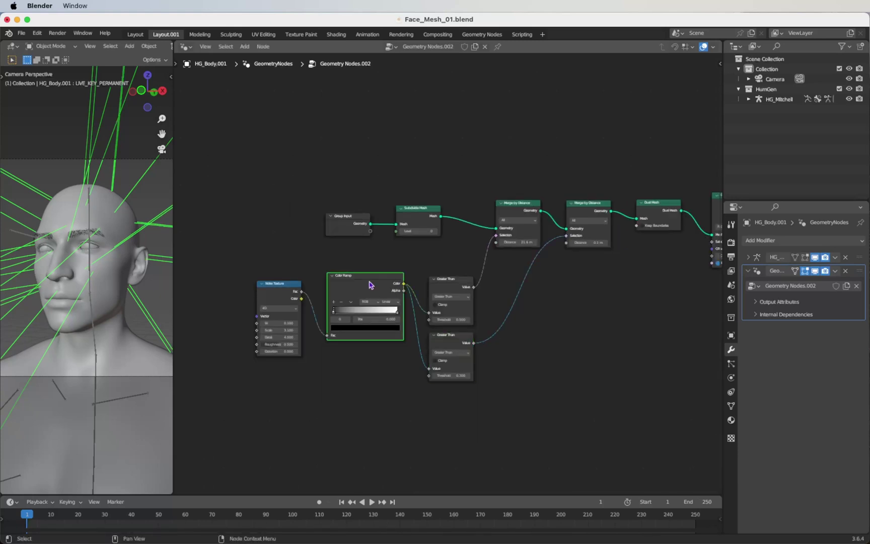
{"action": "key", "text": "shift"}
{"action": "key", "text": "shift+d"}
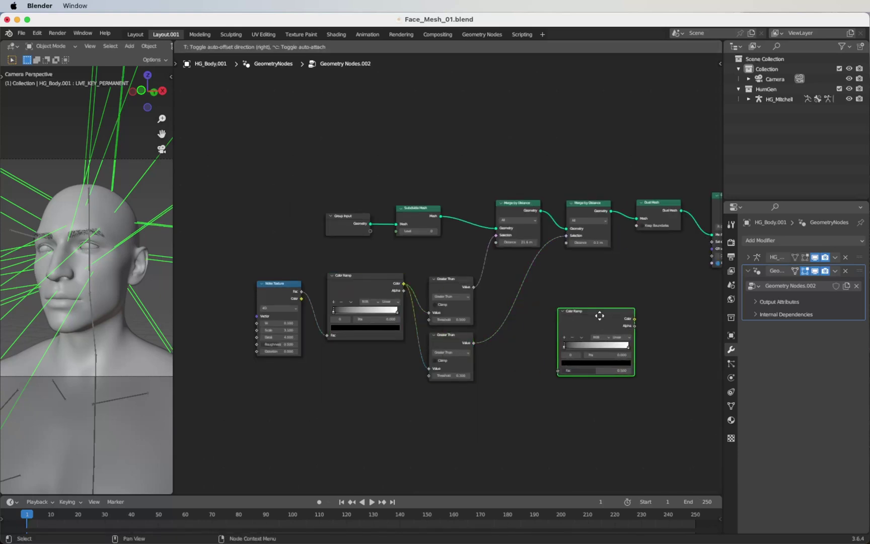
{"action": "left_click", "coordinate": [621, 306]}
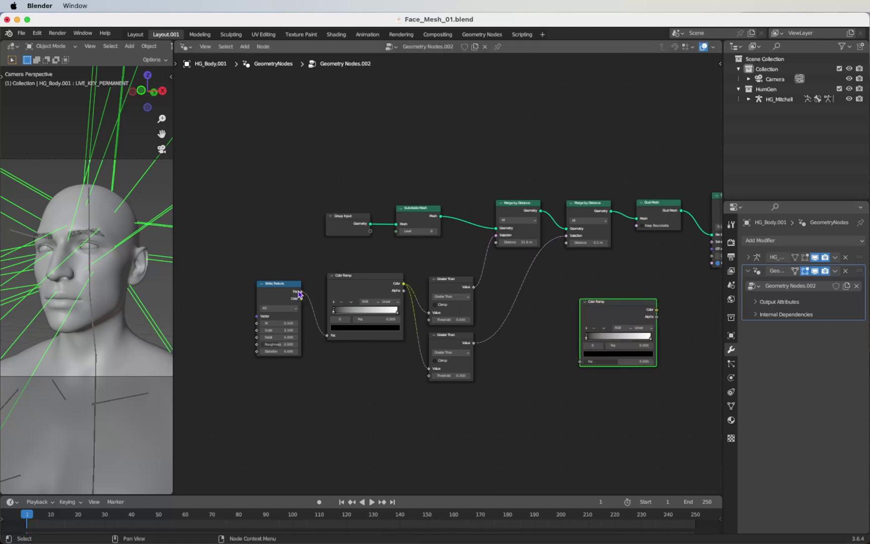
{"action": "left_click_drag", "start_coordinate": [301, 292], "coordinate": [579, 363]}
{"action": "scroll", "coordinate": [580, 364], "scroll_direction": "right", "scroll_amount": 5}
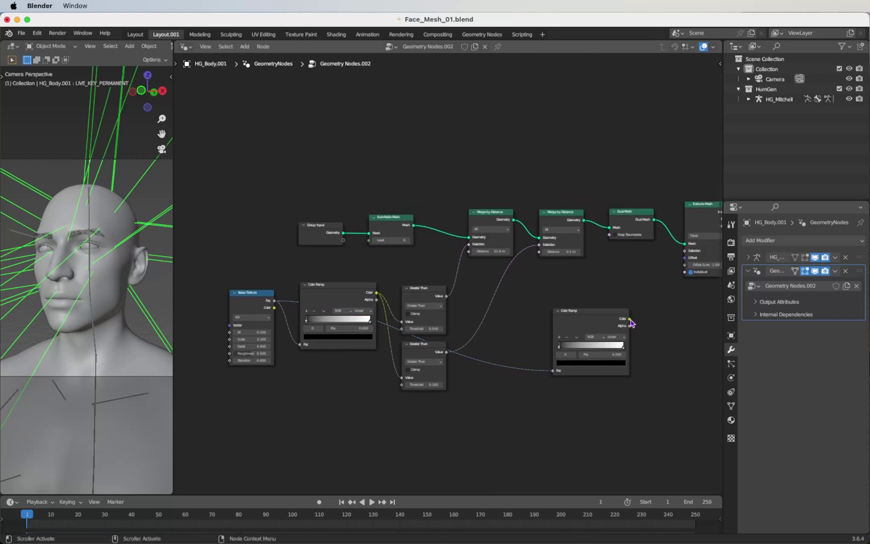
Link the second Color Ramp's Color output to Extrude Mesh's Offset input
{"action": "left_click_drag", "start_coordinate": [628, 318], "coordinate": [685, 258]}
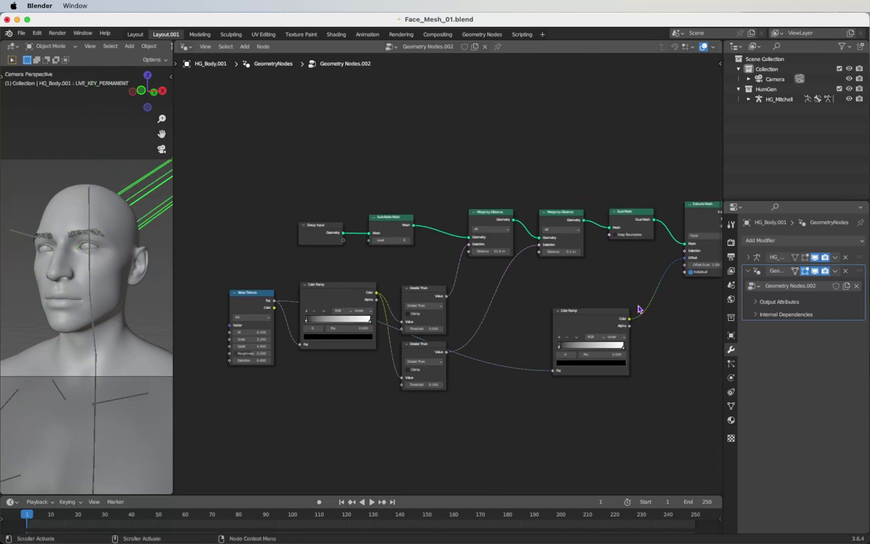
{"action": "scroll", "coordinate": [638, 309], "scroll_direction": "right", "scroll_amount": 3}
{"action": "scroll", "coordinate": [564, 245], "scroll_direction": "right", "scroll_amount": 5}
Add a Curve Circle node in the free space beneath Extrude Mesh and Mesh to Curve
{"action": "key", "text": "shift+a"}
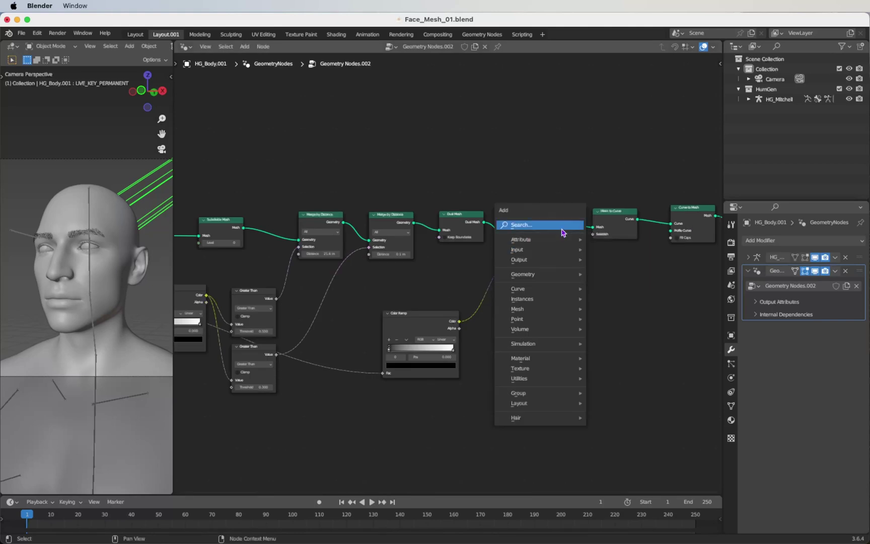
{"action": "left_click", "coordinate": [561, 228]}
{"action": "type", "text": "cur"}
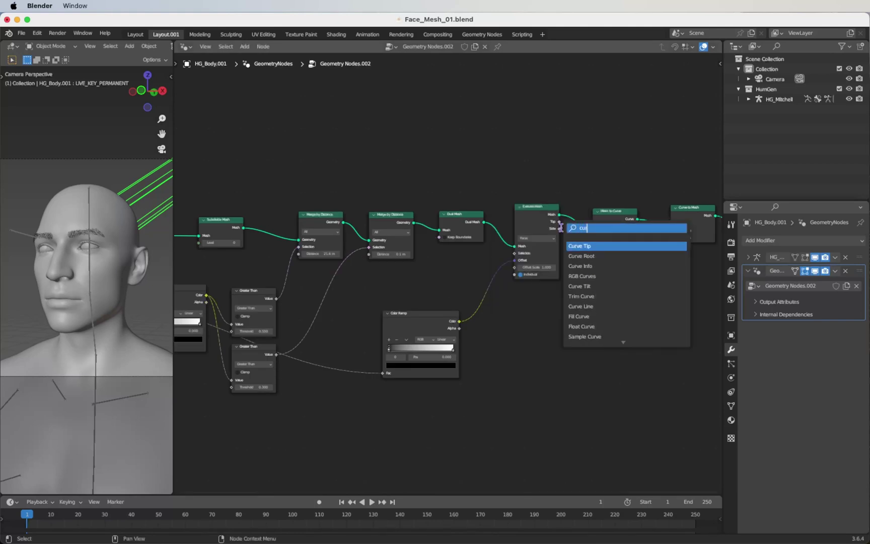
{"action": "type", "text": "ve circle"}
{"action": "key", "text": "Return"}
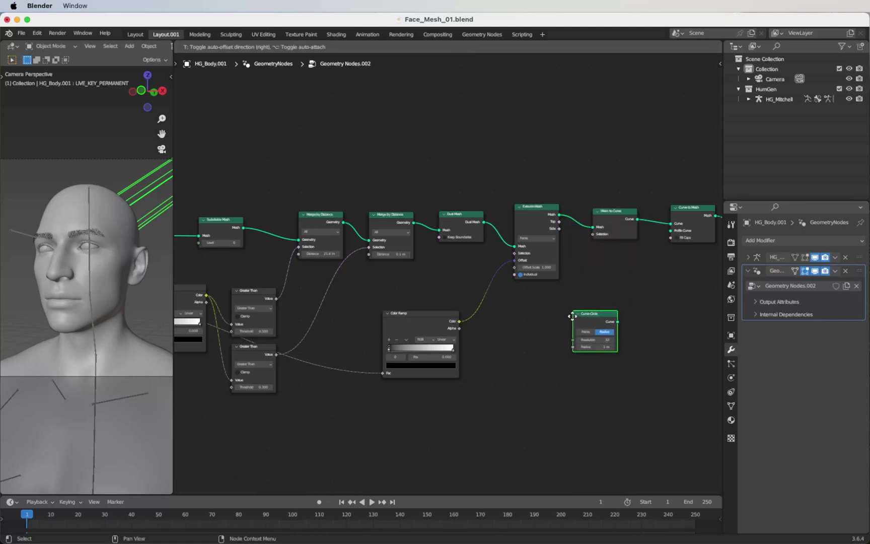
{"action": "left_click", "coordinate": [571, 314]}
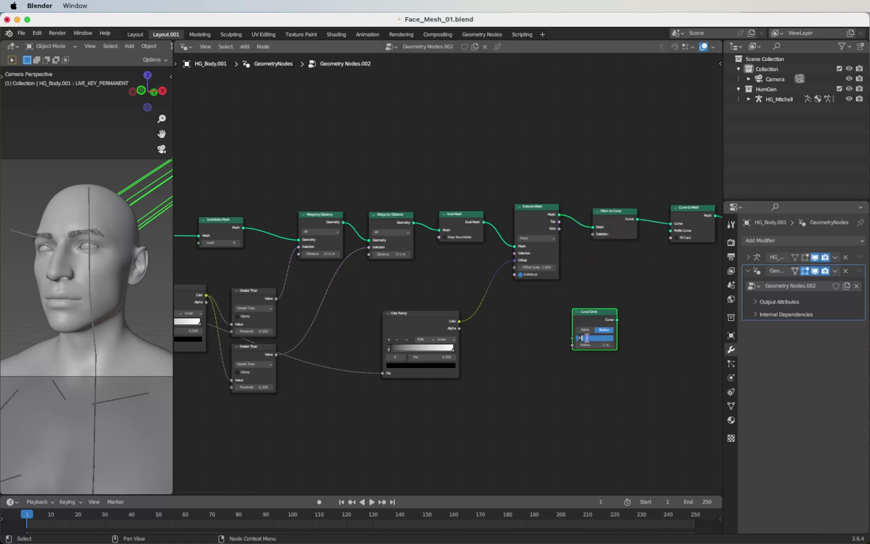
Set the Curve Circle's Resolution to 3 and its Radius to 0.0002 m
{"action": "scroll", "coordinate": [589, 343], "scroll_direction": "up", "scroll_amount": 3}
{"action": "scroll", "coordinate": [589, 344], "scroll_direction": "right", "scroll_amount": 3}
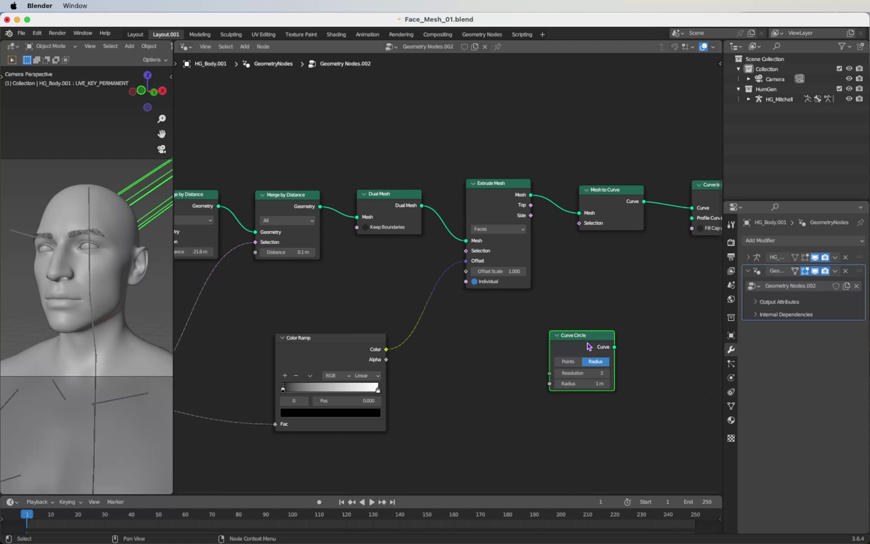
{"action": "left_click", "coordinate": [589, 382]}
{"action": "key", "text": "Return"}
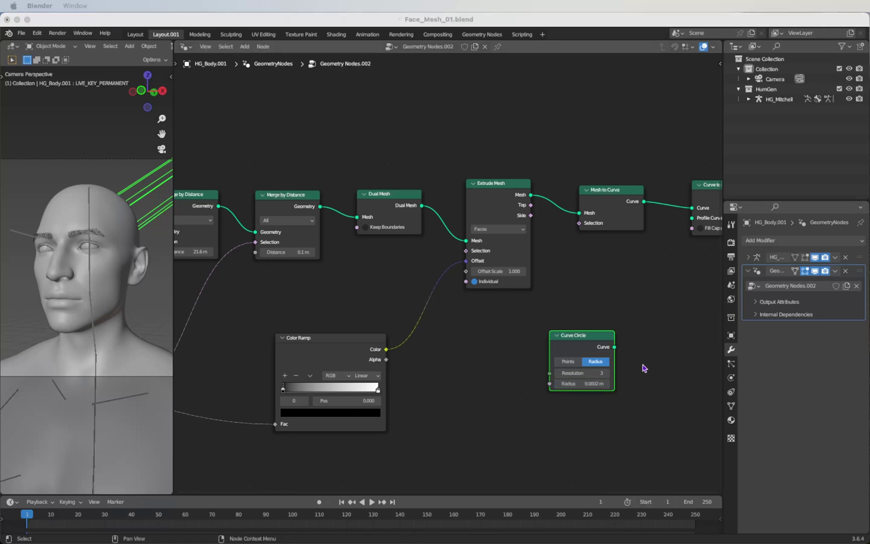
Connect the Curve Circle's Curve output to Curve to Mesh's Profile Curve input
{"action": "scroll", "coordinate": [644, 368], "scroll_direction": "right", "scroll_amount": 3}
{"action": "scroll", "coordinate": [644, 368], "scroll_direction": "up", "scroll_amount": 2}
{"action": "left_click_drag", "start_coordinate": [582, 368], "coordinate": [659, 245]}
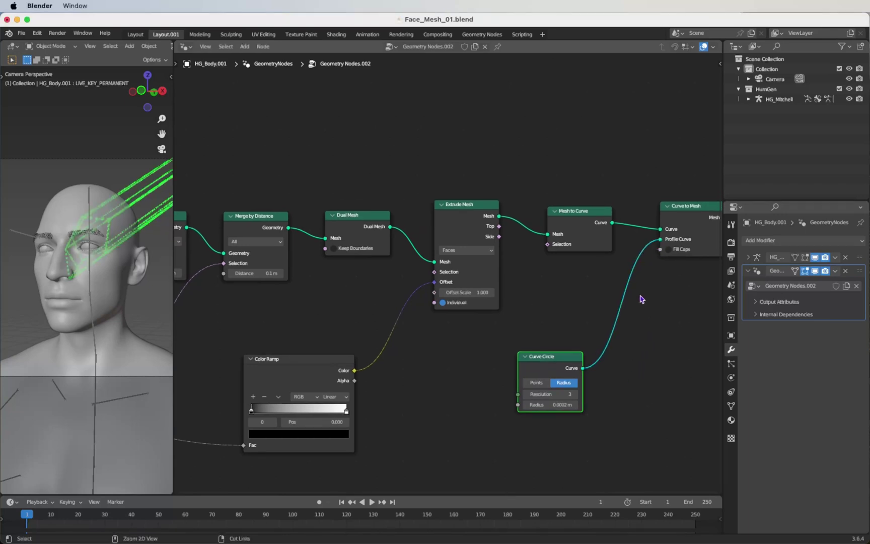
Reroute the second Color Ramp's Color from Extrude Mesh's Offset to its Offset Scale
{"action": "scroll", "coordinate": [640, 297], "scroll_direction": "down", "scroll_amount": 3}
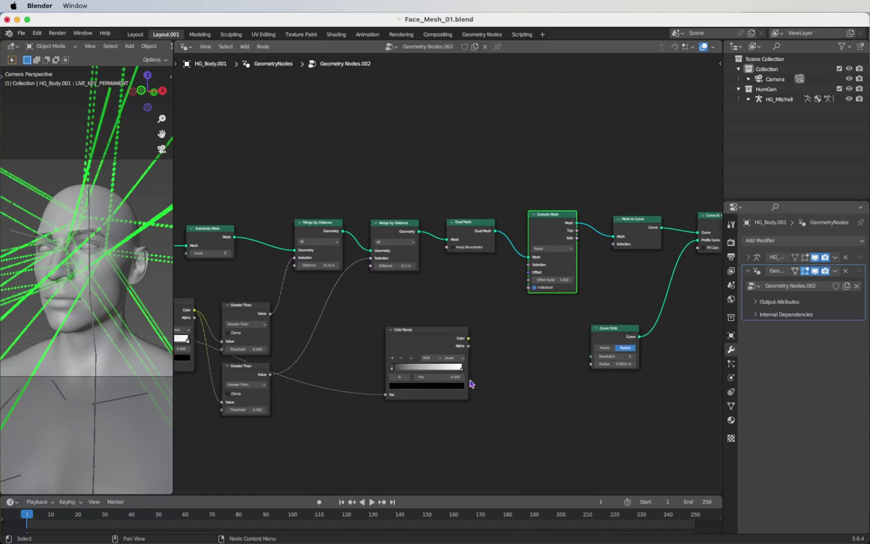
{"action": "scroll", "coordinate": [471, 384], "scroll_direction": "up", "scroll_amount": 1}
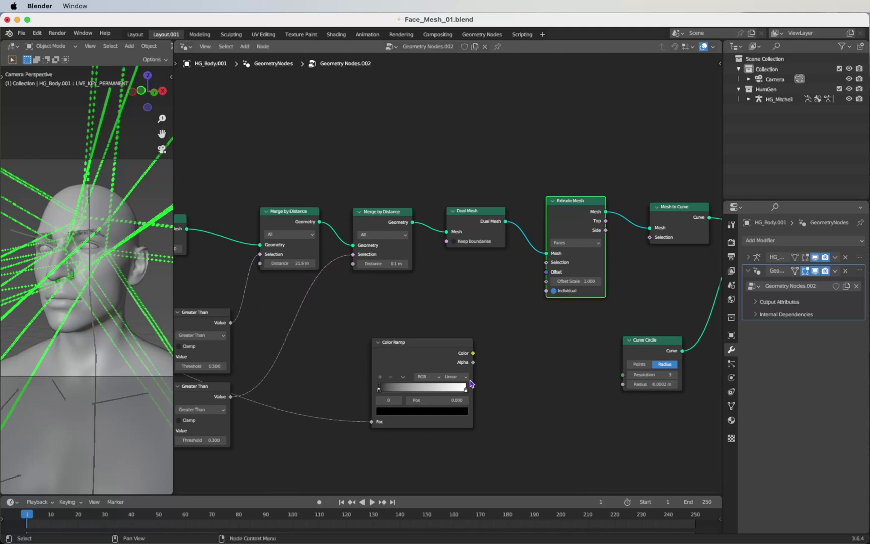
{"action": "left_click_drag", "start_coordinate": [472, 353], "coordinate": [544, 285]}
Change Extrude Mesh's mode to Edges and save the file
{"action": "left_click", "coordinate": [562, 248]}
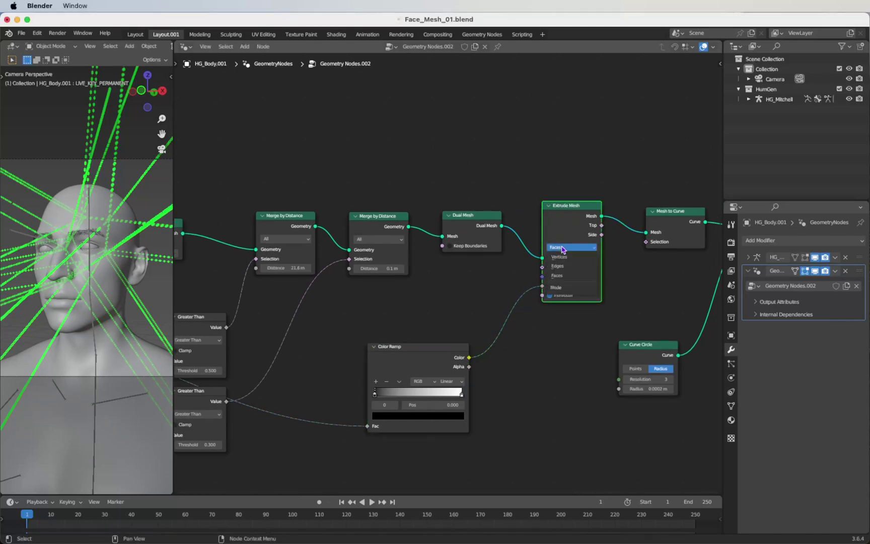
{"action": "left_click", "coordinate": [567, 267]}
{"action": "scroll", "coordinate": [548, 396], "scroll_direction": "down", "scroll_amount": 2}
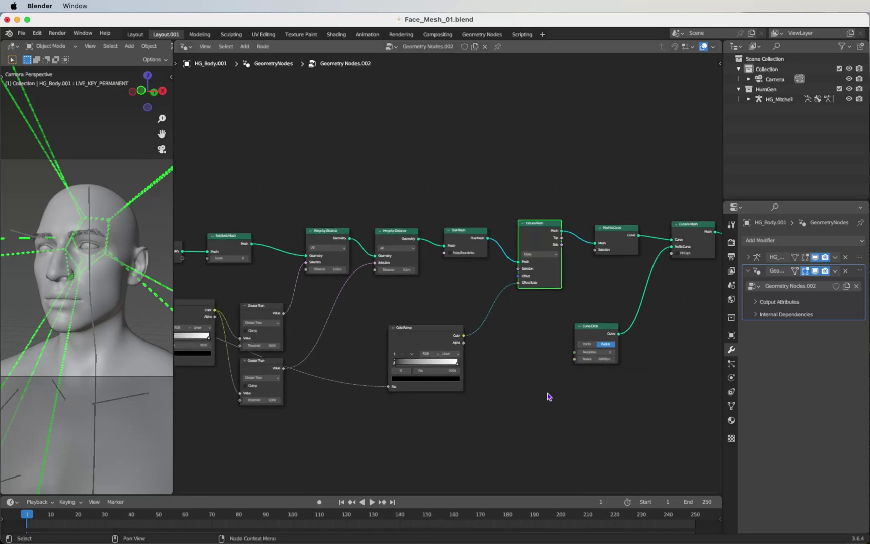
{"action": "key", "text": "super+s"}
On the Color Ramp beside the Noise Texture, move the black stop to 0.300 and the white stop to 0.677
{"action": "scroll", "coordinate": [548, 396], "scroll_direction": "down", "scroll_amount": 1}
{"action": "scroll", "coordinate": [548, 396], "scroll_direction": "up", "scroll_amount": 5, "text": "ctrl"}
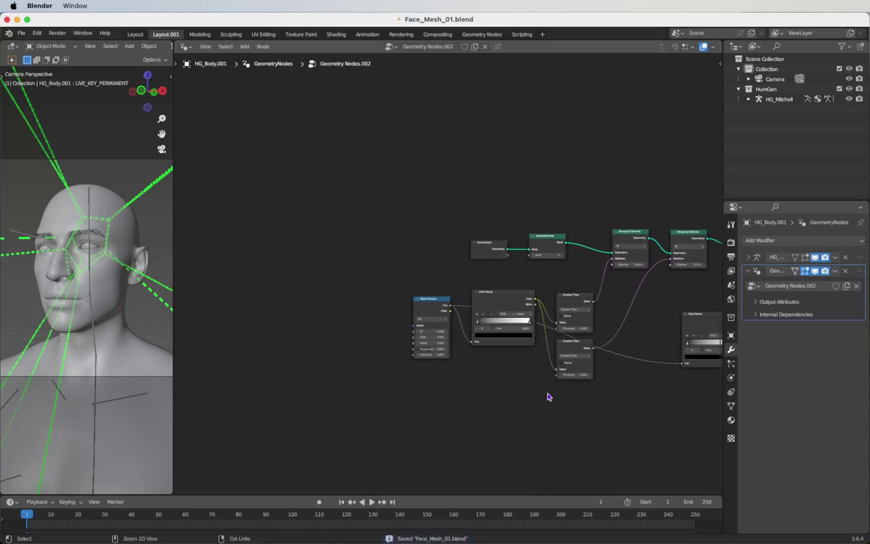
{"action": "scroll", "coordinate": [549, 396], "scroll_direction": "right", "scroll_amount": 3}
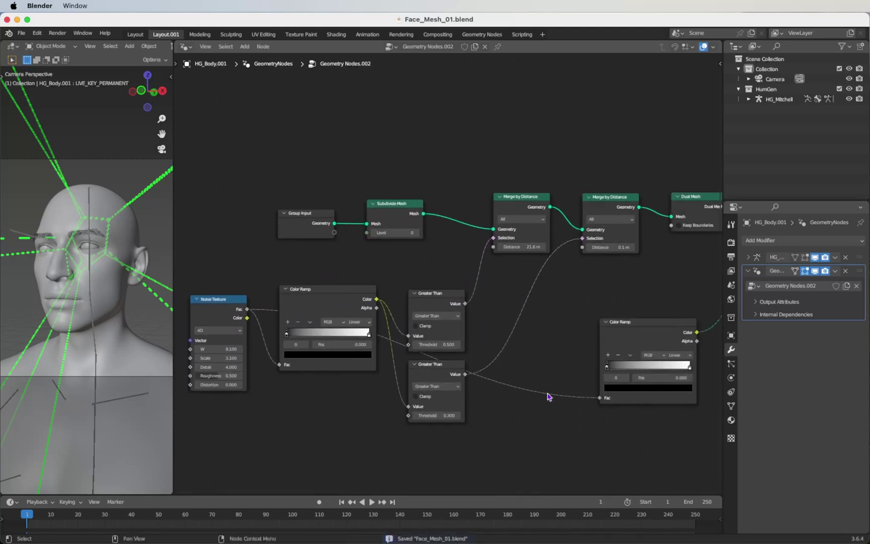
{"action": "scroll", "coordinate": [549, 396], "scroll_direction": "left", "scroll_amount": 2}
{"action": "scroll", "coordinate": [549, 396], "scroll_direction": "up", "scroll_amount": 2, "text": "ctrl"}
{"action": "scroll", "coordinate": [548, 395], "scroll_direction": "left", "scroll_amount": 1}
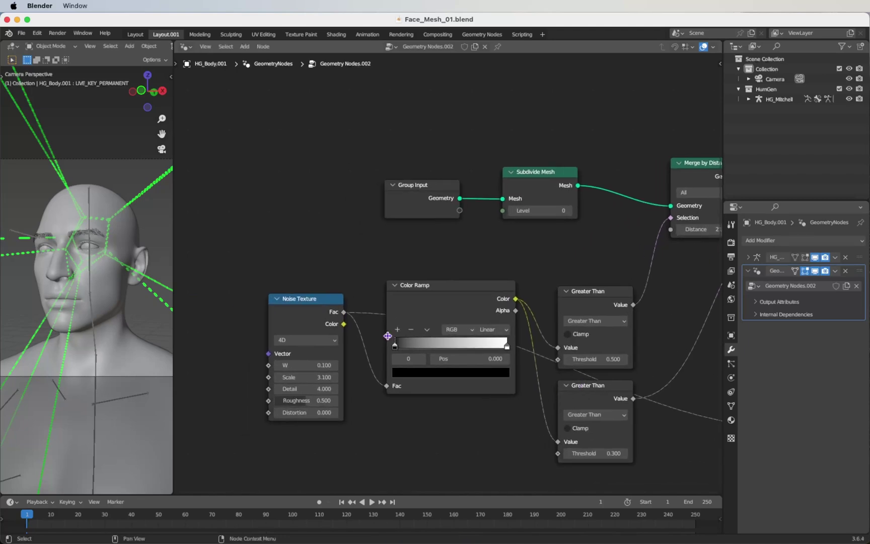
{"action": "left_click_drag", "start_coordinate": [395, 347], "coordinate": [428, 347]}
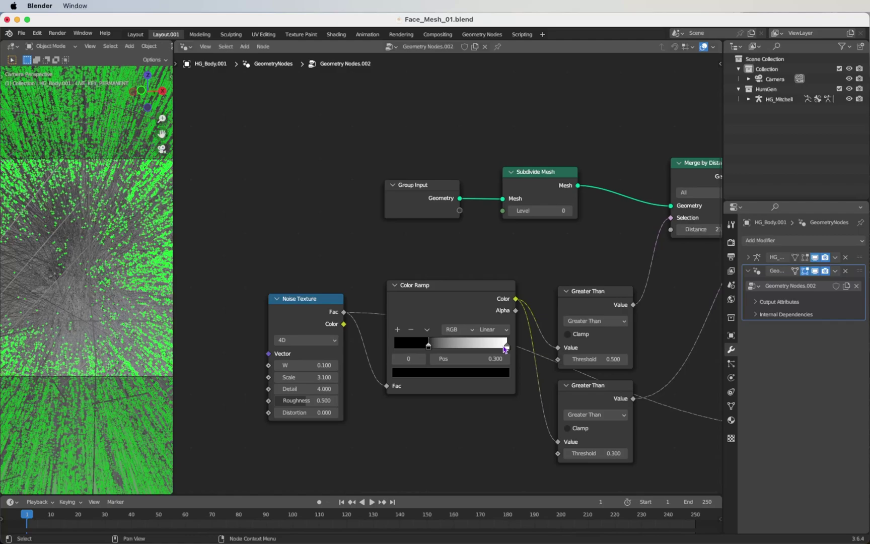
{"action": "left_click_drag", "start_coordinate": [505, 348], "coordinate": [553, 373]}
On the second Color Ramp, move the black stop to just below the middle and the white stop to 0.959, checking the head without its selection highlight
{"action": "scroll", "coordinate": [467, 351], "scroll_direction": "right", "scroll_amount": 10}
{"action": "left_click", "coordinate": [611, 371]}
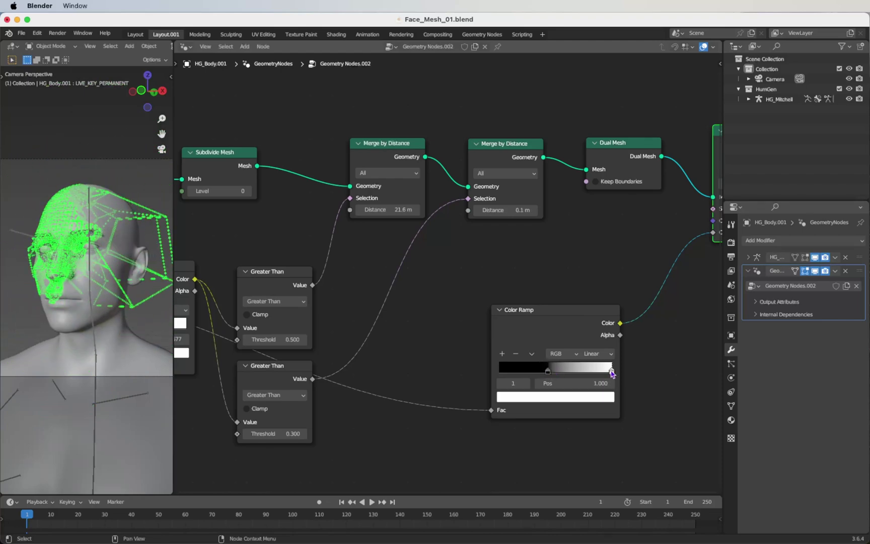
{"action": "left_click", "coordinate": [92, 161]}
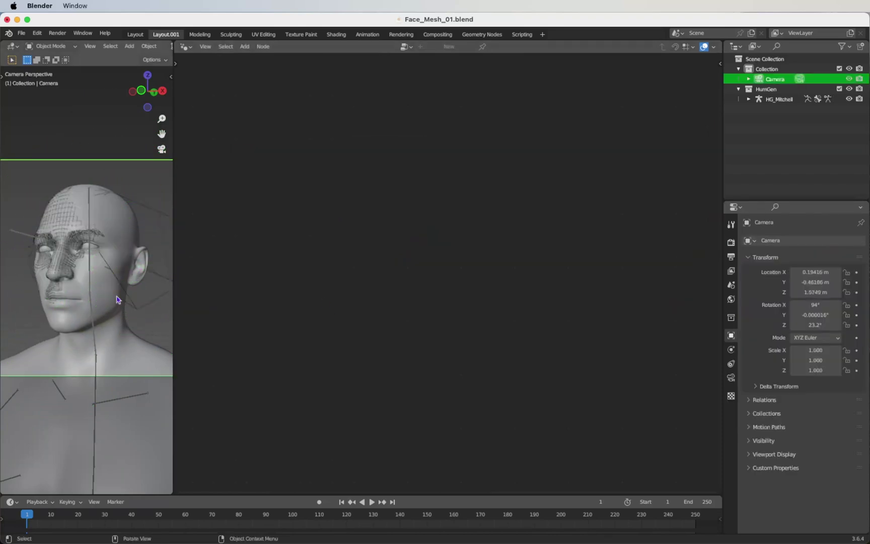
{"action": "left_click", "coordinate": [69, 264]}
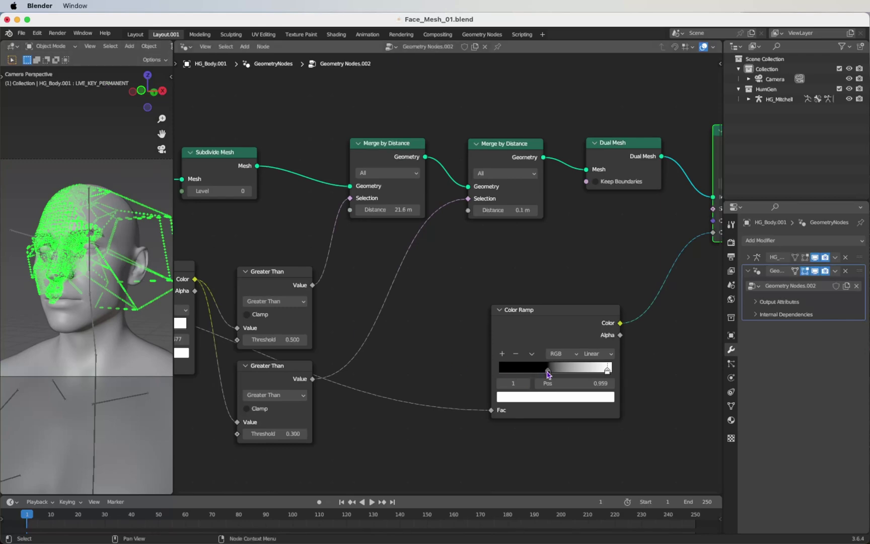
Widen the 3D viewport and fine-tune the stops of both Color Ramps to reshape the wireframe on the face
{"action": "left_click_drag", "start_coordinate": [549, 374], "coordinate": [544, 373]}
{"action": "left_click_drag", "start_coordinate": [173, 223], "coordinate": [272, 223]}
{"action": "left_click_drag", "start_coordinate": [595, 373], "coordinate": [596, 372]}
{"action": "left_click_drag", "start_coordinate": [656, 371], "coordinate": [629, 371]}
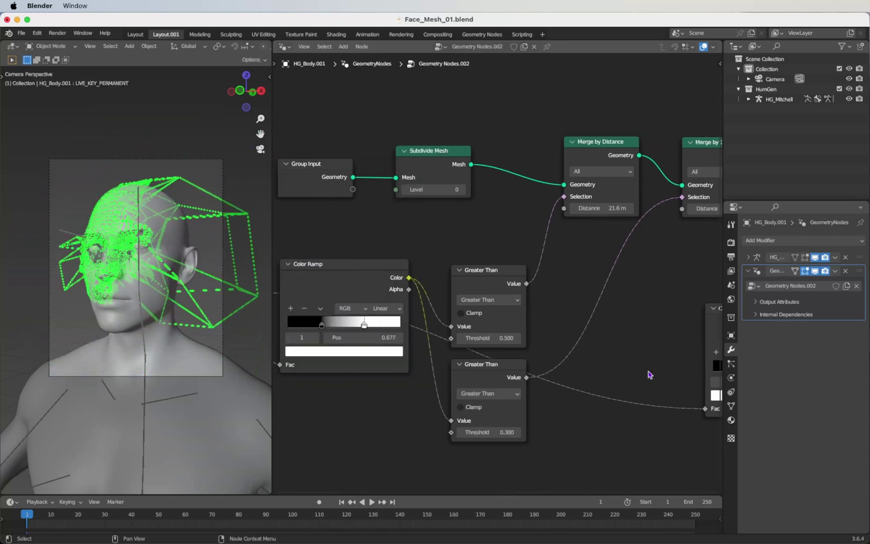
{"action": "scroll", "coordinate": [650, 375], "scroll_direction": "left", "scroll_amount": 8}
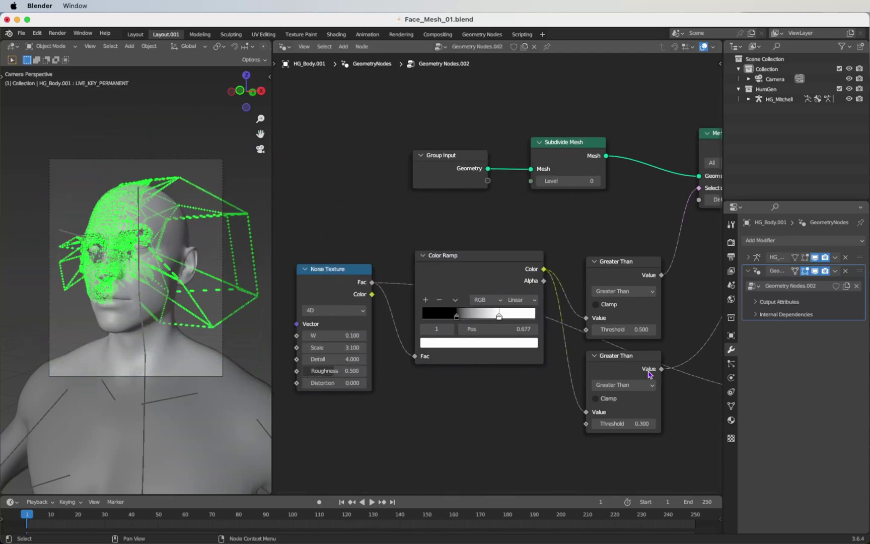
{"action": "mouse_move", "coordinate": [520, 320]}
{"action": "left_mouse_down"}
{"action": "mouse_move", "coordinate": [508, 321]}
{"action": "mouse_move", "coordinate": [524, 320]}
{"action": "left_mouse_up"}
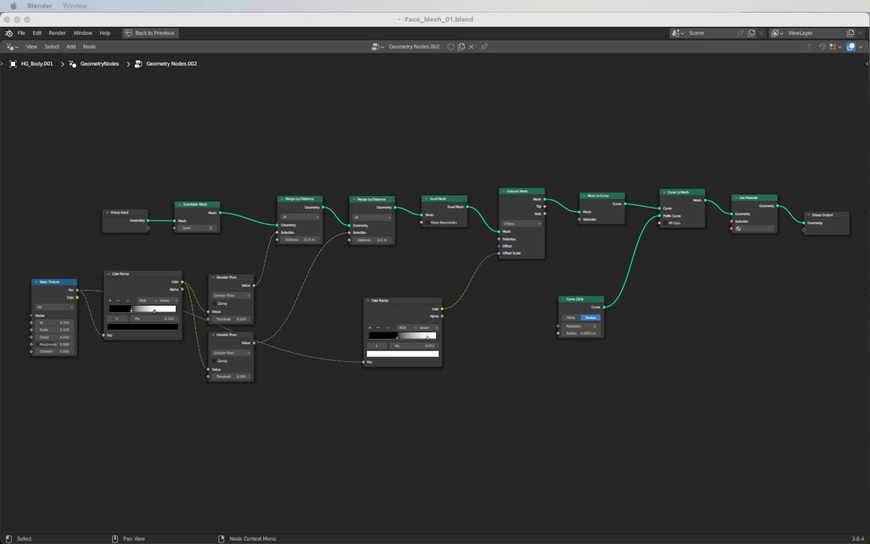
Restore the node editor from full-screen and switch the render engine to Cycles
{"action": "key", "text": "ctrl+space"}
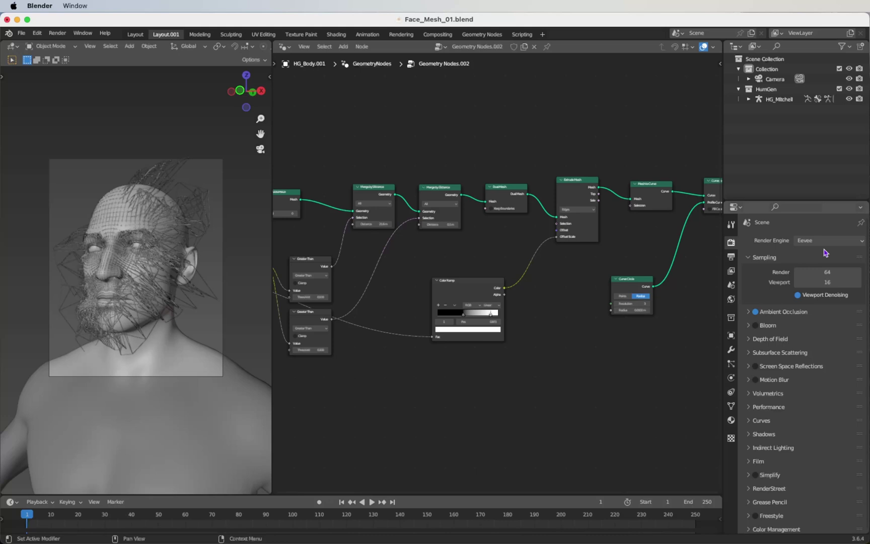
{"action": "left_click", "coordinate": [828, 240]}
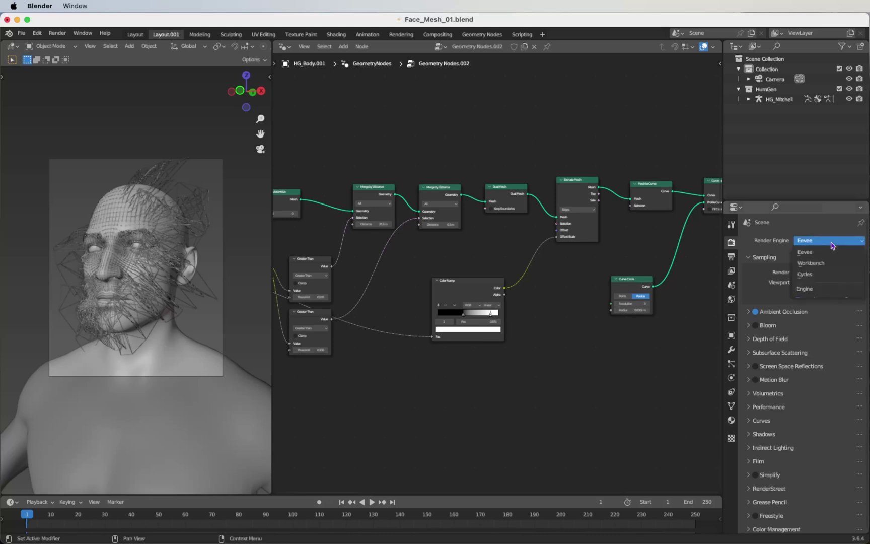
{"action": "left_click", "coordinate": [830, 274]}
{"action": "left_click", "coordinate": [731, 257]}
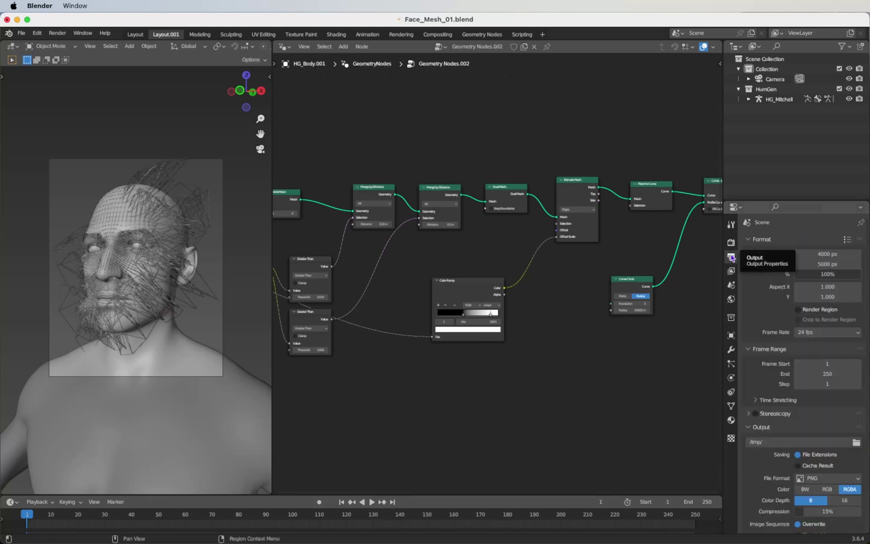
{"action": "left_click", "coordinate": [731, 242]}
Set Max Samples to 300 for the render and 32 for the viewport
{"action": "scroll", "coordinate": [825, 353], "scroll_direction": "down", "scroll_amount": 1}
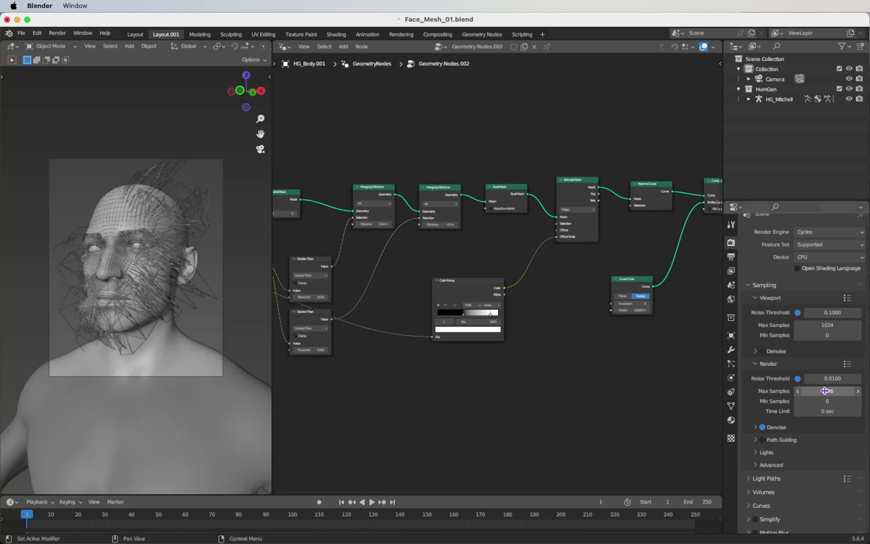
{"action": "left_click", "coordinate": [823, 390]}
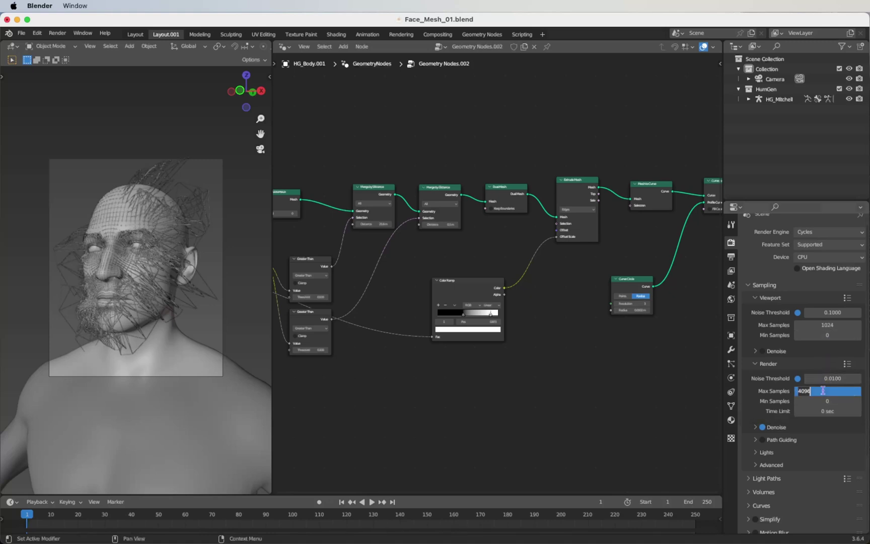
{"action": "type", "text": "300"}
{"action": "left_click", "coordinate": [828, 325]}
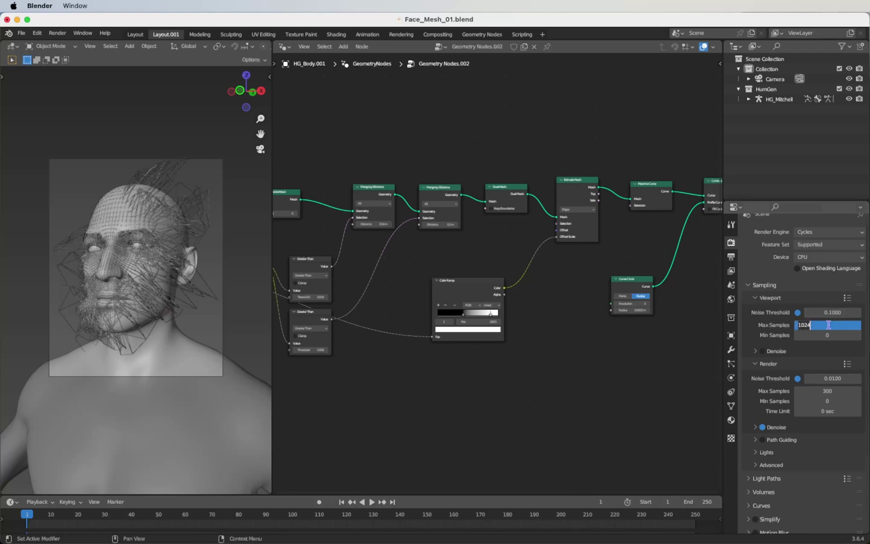
{"action": "type", "text": "32"}
{"action": "key", "text": "Return"}
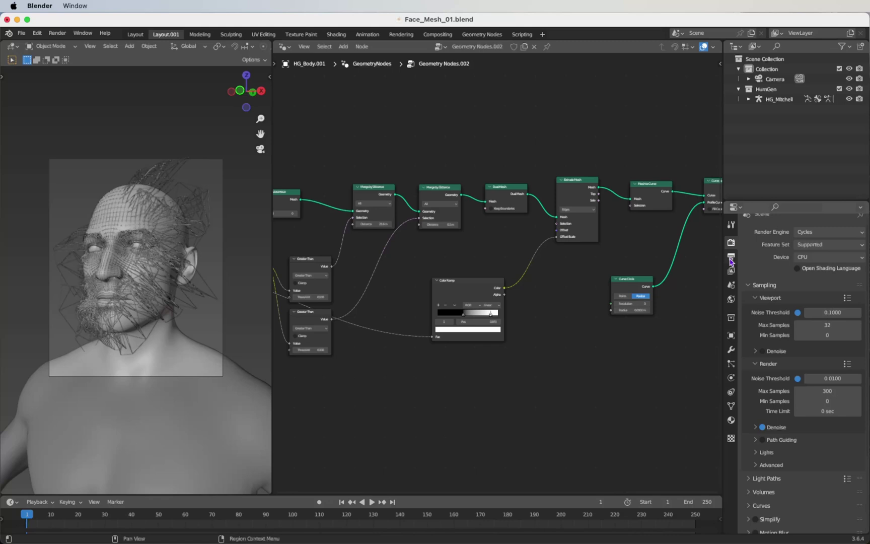
Switch to the Layout workspace and add an area light to the scene
{"action": "left_click", "coordinate": [136, 34]}
{"action": "left_click", "coordinate": [397, 267]}
{"action": "scroll", "coordinate": [397, 267], "scroll_direction": "down", "scroll_amount": 2}
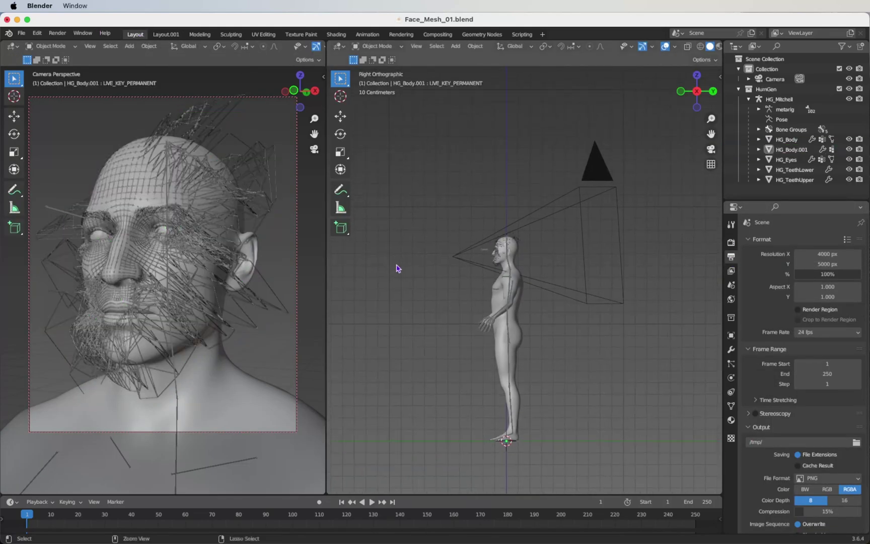
{"action": "key", "text": "shift+a"}
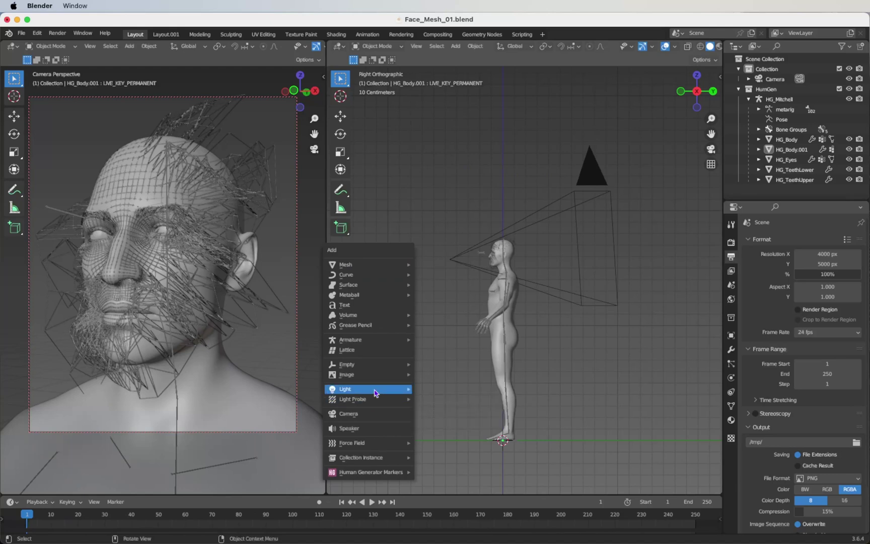
{"action": "mouse_move", "coordinate": [376, 391]}
{"action": "left_click", "coordinate": [432, 421]}
Raise the area light about 2.06 m along Z, above the figure's head, and scale it down slightly
{"action": "key", "text": "g"}
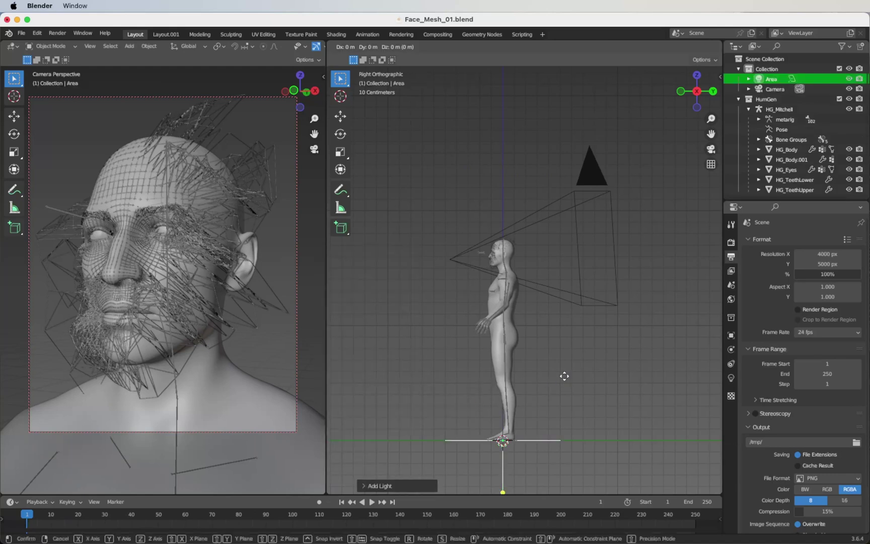
{"action": "key", "text": "z"}
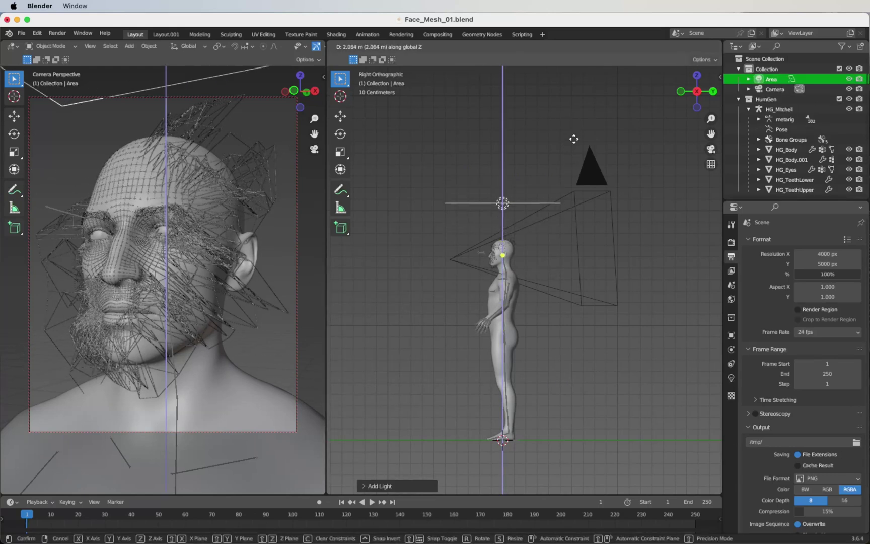
{"action": "left_click", "coordinate": [575, 139]}
{"action": "key", "text": "s"}
{"action": "left_click", "coordinate": [590, 171]}
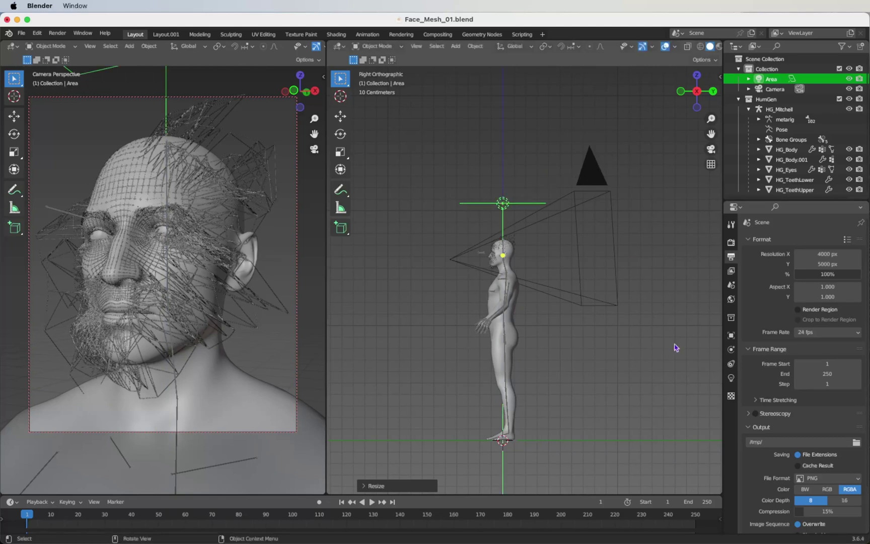
Set the area light's Power to 1000 W
{"action": "left_click", "coordinate": [730, 377]}
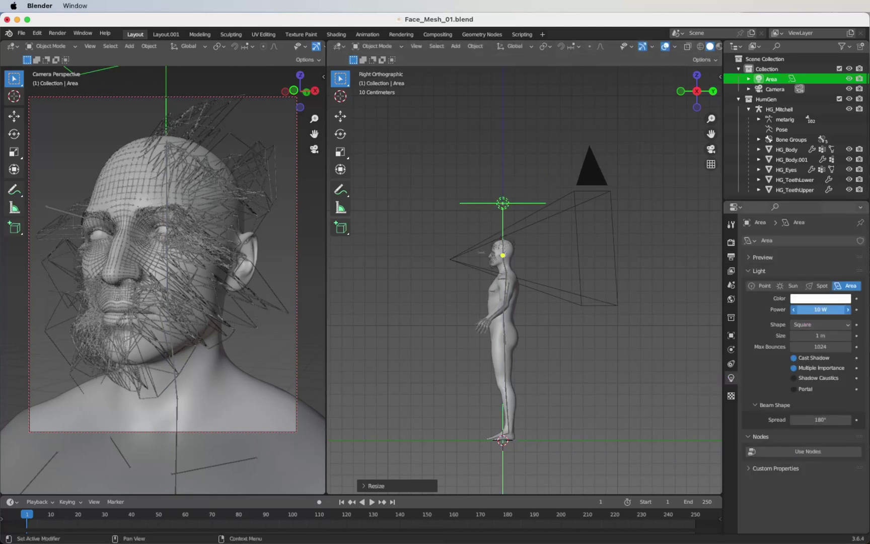
{"action": "left_click", "coordinate": [812, 310]}
{"action": "type", "text": "1000"}
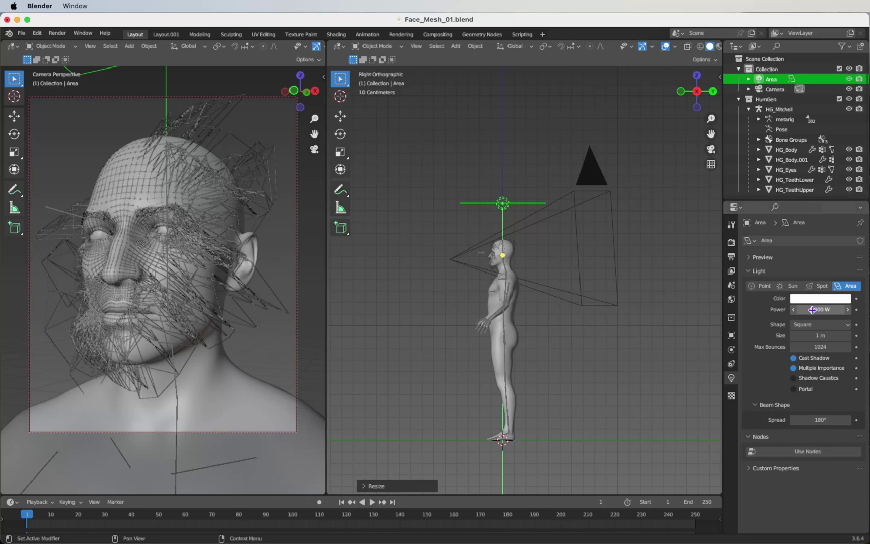
{"action": "key", "text": "Return"}
Switch the camera viewport to Rendered shading to preview the lit face
{"action": "key", "text": "z"}
{"action": "left_click", "coordinate": [194, 233]}
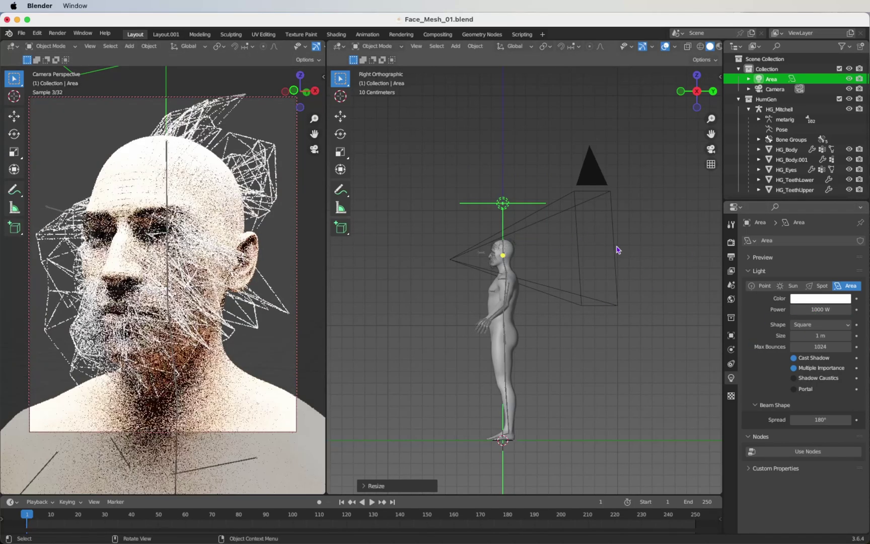
{"action": "left_click", "coordinate": [816, 310]}
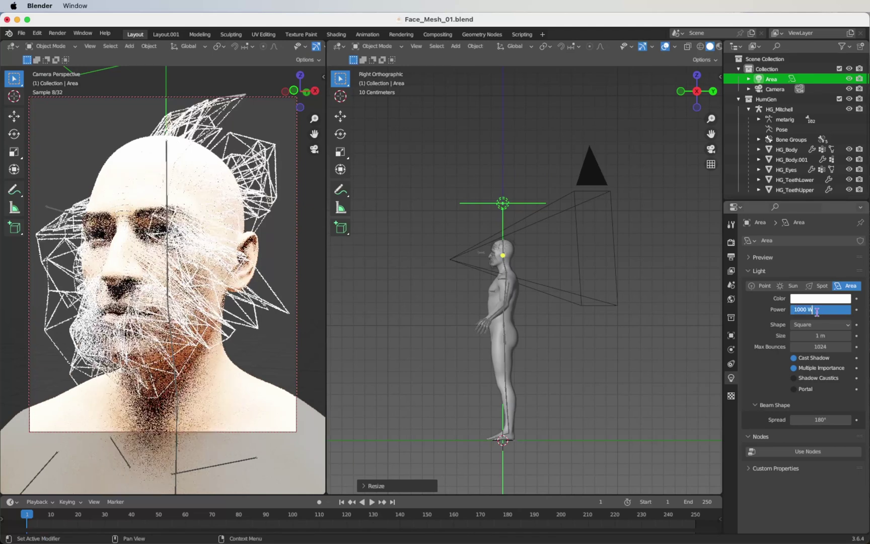
Set the render Color Management Exposure to -2
{"action": "left_click", "coordinate": [731, 242]}
{"action": "scroll", "coordinate": [771, 295], "scroll_direction": "down", "scroll_amount": 3}
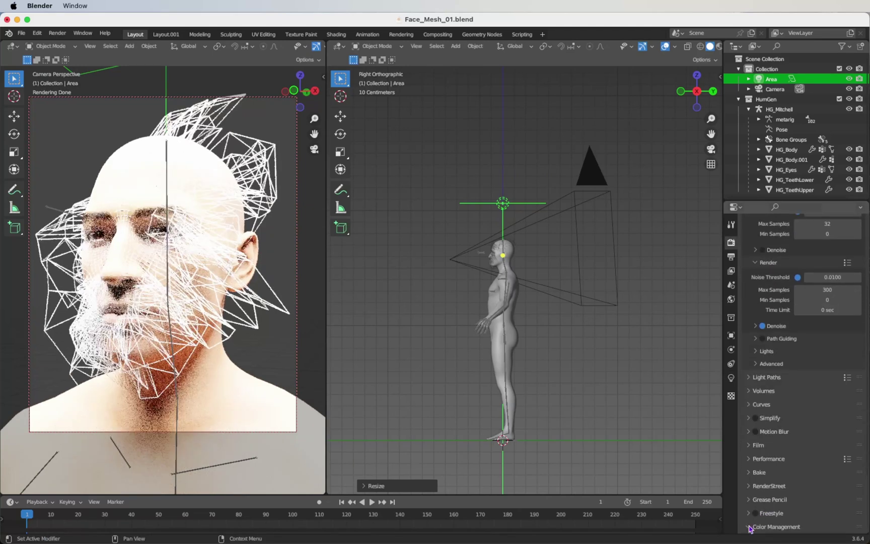
{"action": "scroll", "coordinate": [782, 455], "scroll_direction": "down", "scroll_amount": 3}
{"action": "left_click", "coordinate": [782, 455]}
{"action": "left_click", "coordinate": [819, 485]}
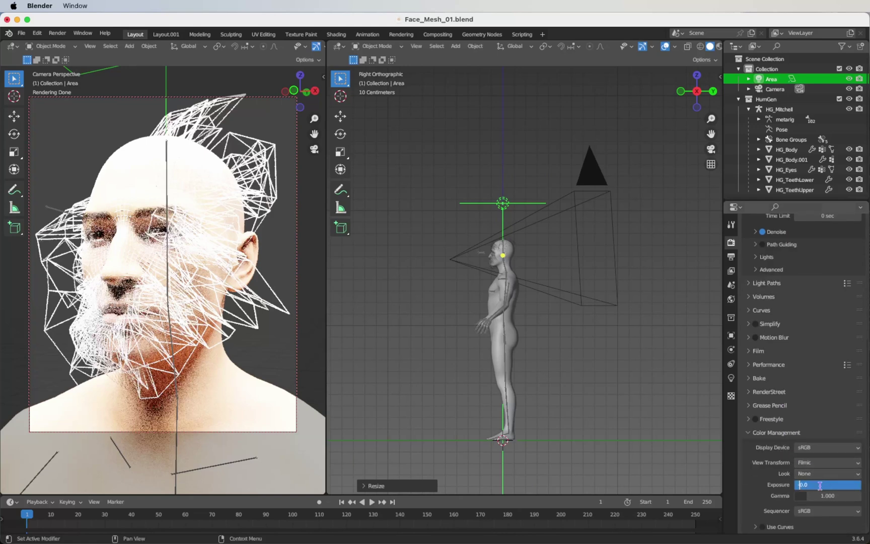
{"action": "key", "text": "Return"}
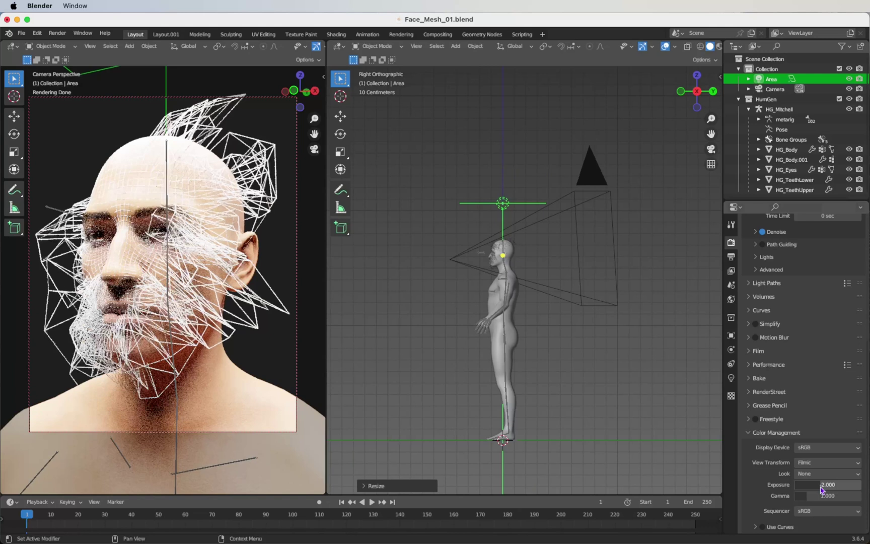
Set the area light's Power to 500 W
{"action": "left_click", "coordinate": [731, 378]}
{"action": "left_click", "coordinate": [815, 309]}
{"action": "left_click", "coordinate": [815, 312]}
{"action": "key", "text": "Left"}
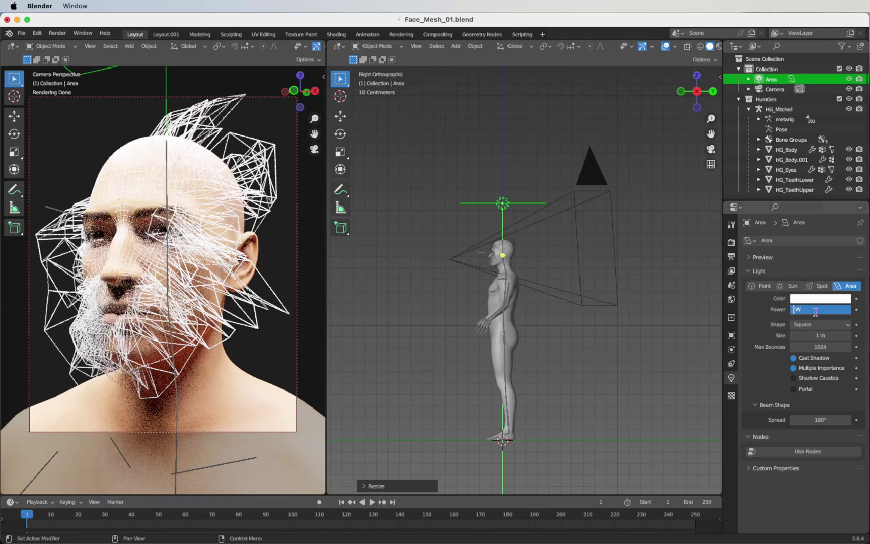
{"action": "key", "text": "Return"}
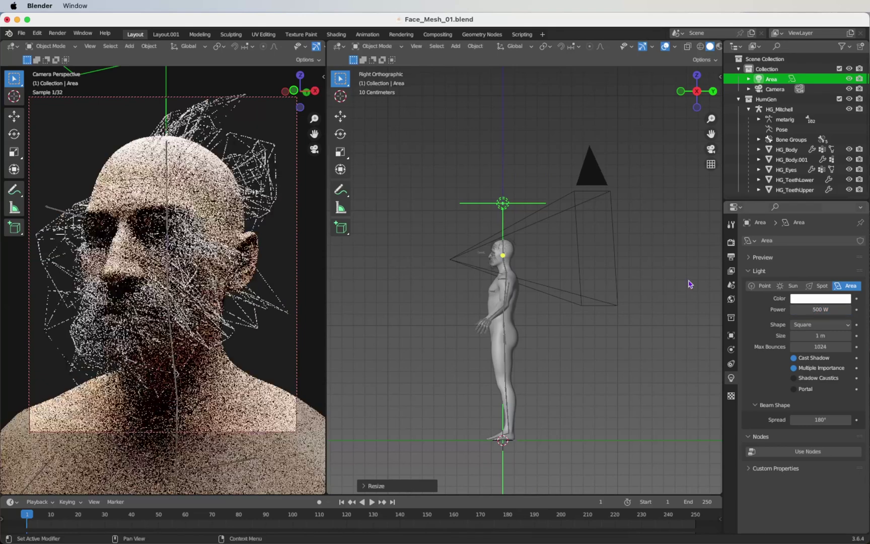
Set the area light's Power to 200 W
{"action": "left_click", "coordinate": [821, 300]}
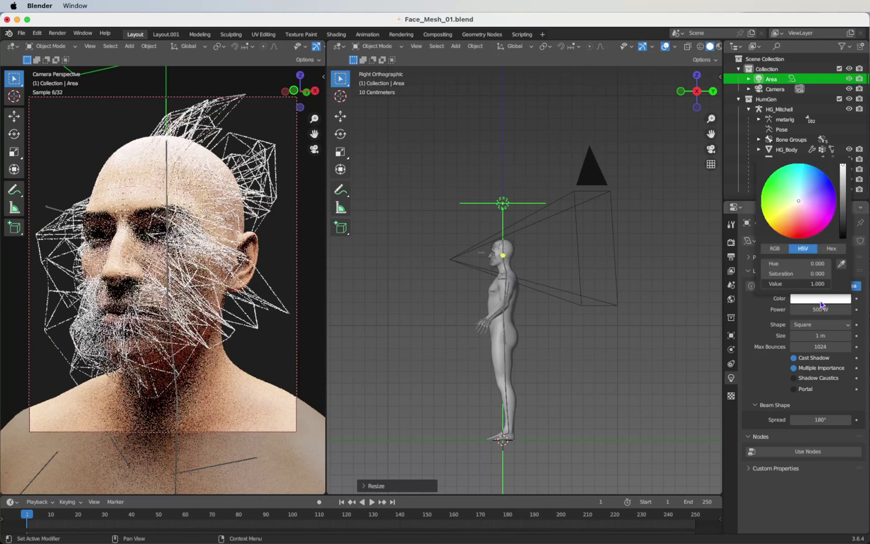
{"action": "left_click", "coordinate": [817, 309]}
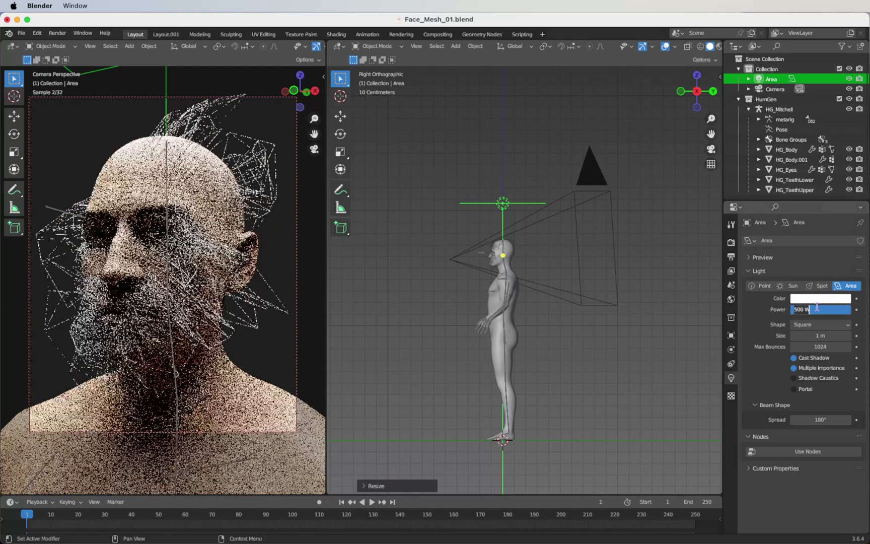
{"action": "type", "text": "200"}
{"action": "key", "text": "Return"}
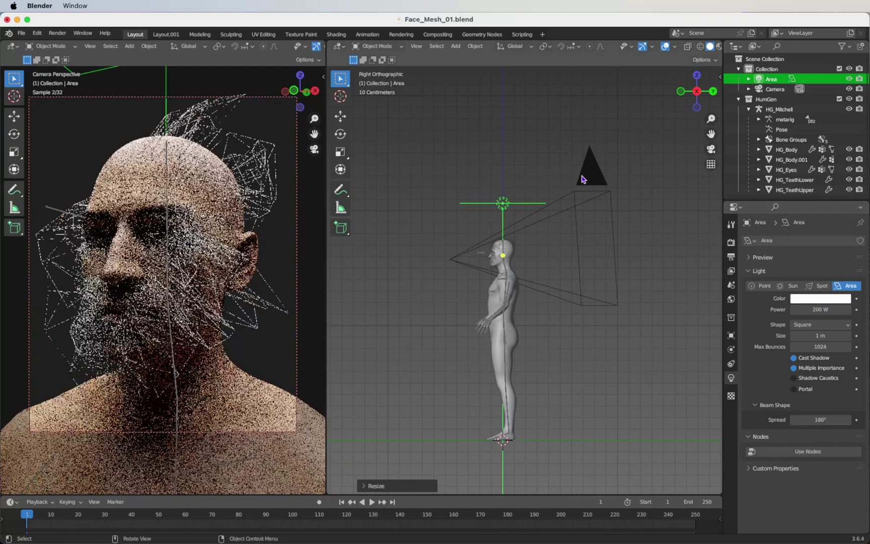
Raise the area light slightly along the Z axis above the figure's head
{"action": "left_click", "coordinate": [697, 75]}
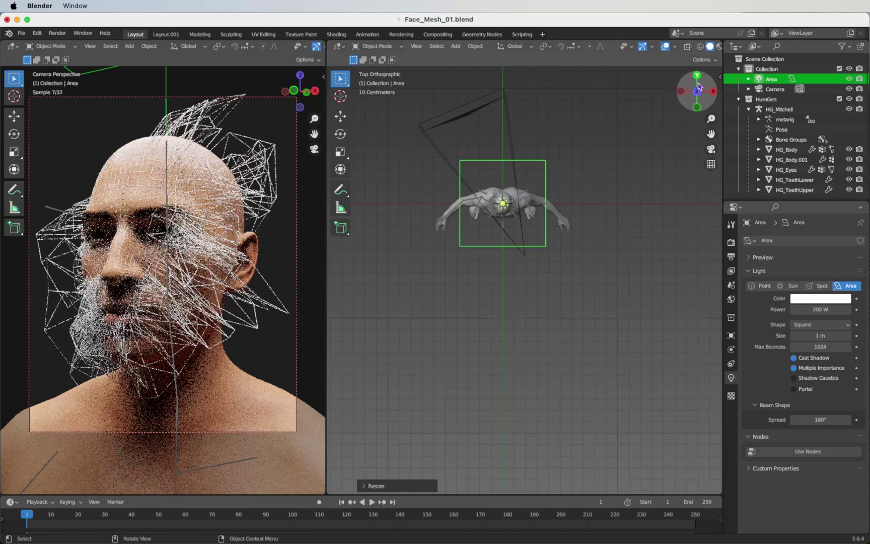
{"action": "middle_click_drag", "start_coordinate": [562, 224], "coordinate": [561, 197]}
{"action": "key", "text": "g"}
{"action": "key", "text": "z"}
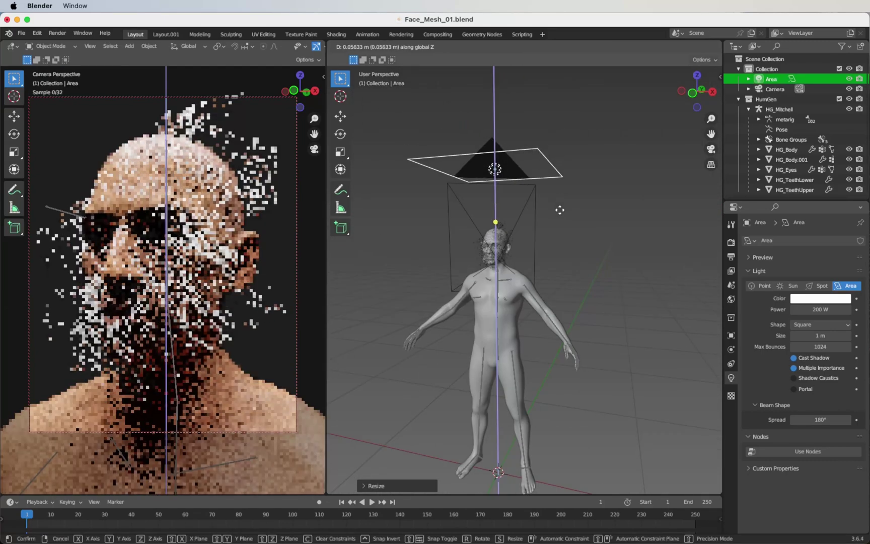
{"action": "left_click", "coordinate": [559, 201]}
Duplicate the area light in front view, place the copy beside the figure near head height, and tilt it toward the body
{"action": "left_click", "coordinate": [693, 93]}
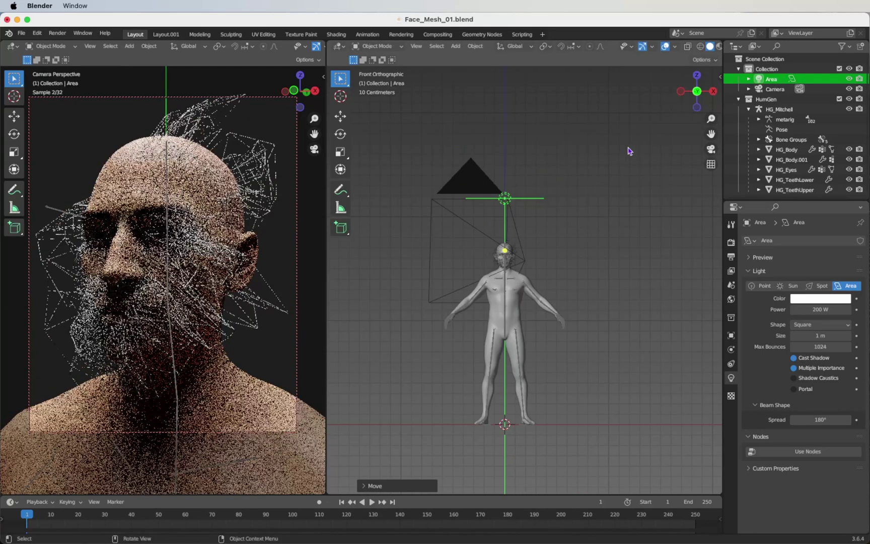
{"action": "key", "text": "shift+d"}
{"action": "left_click", "coordinate": [650, 217]}
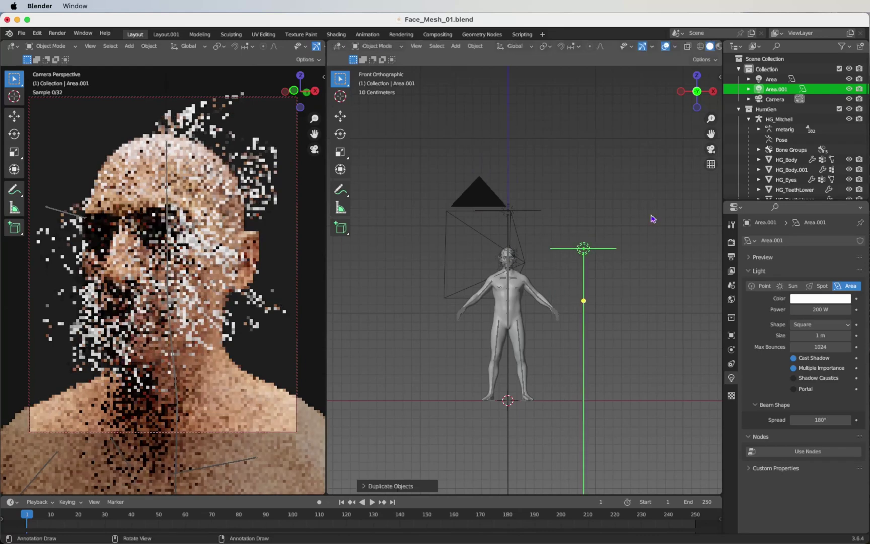
{"action": "key", "text": "r"}
{"action": "left_click", "coordinate": [666, 253]}
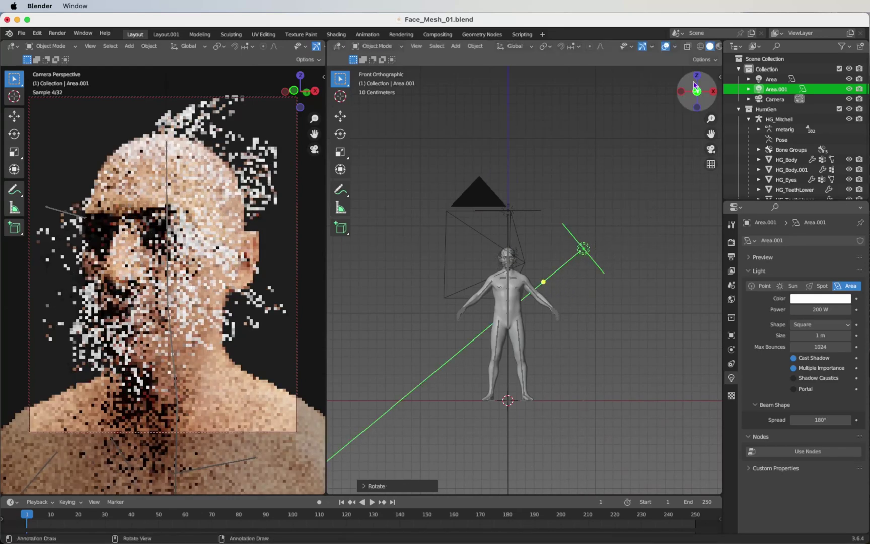
In top view, rotate the duplicated light toward the figure and move it about 0.65 m, mostly along Y, behind the figure
{"action": "left_click_drag", "start_coordinate": [697, 91], "coordinate": [697, 82]}
{"action": "left_click", "coordinate": [697, 76]}
{"action": "scroll", "coordinate": [614, 303], "scroll_direction": "up", "scroll_amount": 2, "text": "shift"}
{"action": "key", "text": "r"}
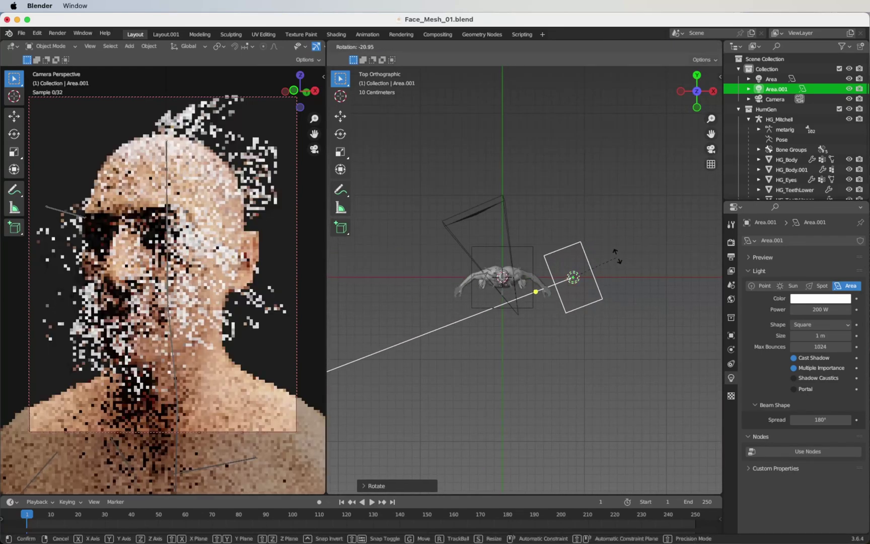
{"action": "left_click", "coordinate": [616, 254]}
{"action": "key", "text": "g"}
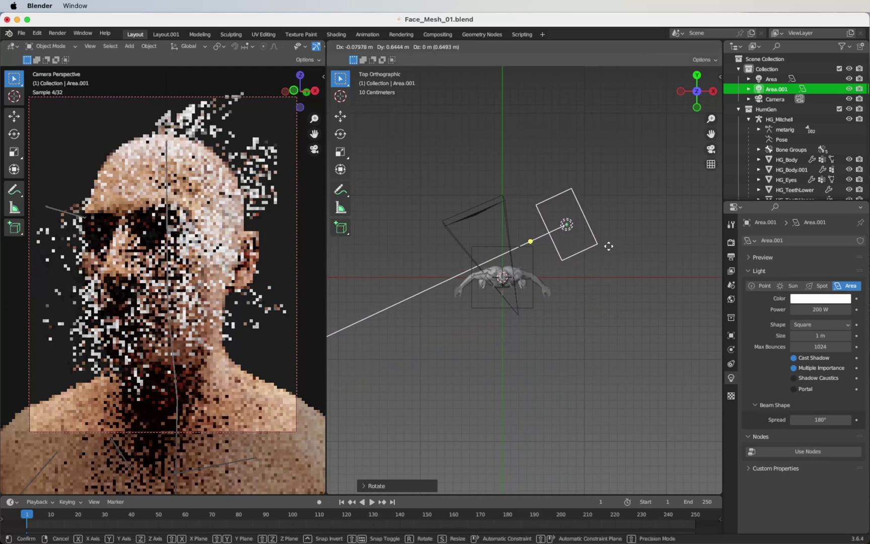
{"action": "left_click", "coordinate": [608, 247]}
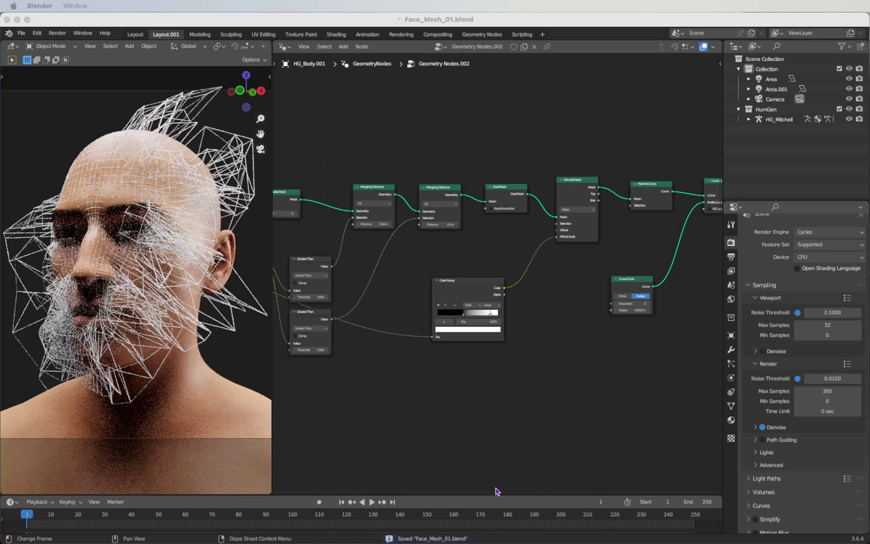
Switch the viewport to Solid shading and move the black stop of the Noise Texture's Color Ramp to 0.327
{"action": "scroll", "coordinate": [468, 422], "scroll_direction": "up", "scroll_amount": 2}
{"action": "scroll", "coordinate": [468, 422], "scroll_direction": "left", "scroll_amount": 4}
{"action": "scroll", "coordinate": [468, 422], "scroll_direction": "up", "scroll_amount": 3}
{"action": "scroll", "coordinate": [468, 422], "scroll_direction": "down", "scroll_amount": 2, "text": "ctrl"}
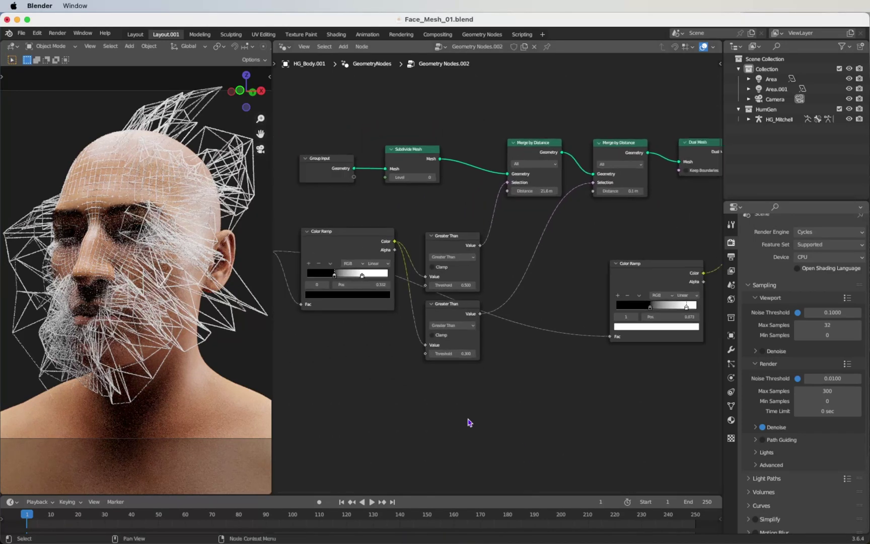
{"action": "scroll", "coordinate": [468, 422], "scroll_direction": "up", "scroll_amount": 2, "text": "ctrl"}
{"action": "scroll", "coordinate": [468, 422], "scroll_direction": "left", "scroll_amount": 3}
{"action": "scroll", "coordinate": [468, 422], "scroll_direction": "up", "scroll_amount": 2, "text": "ctrl"}
{"action": "scroll", "coordinate": [468, 422], "scroll_direction": "up", "scroll_amount": 2}
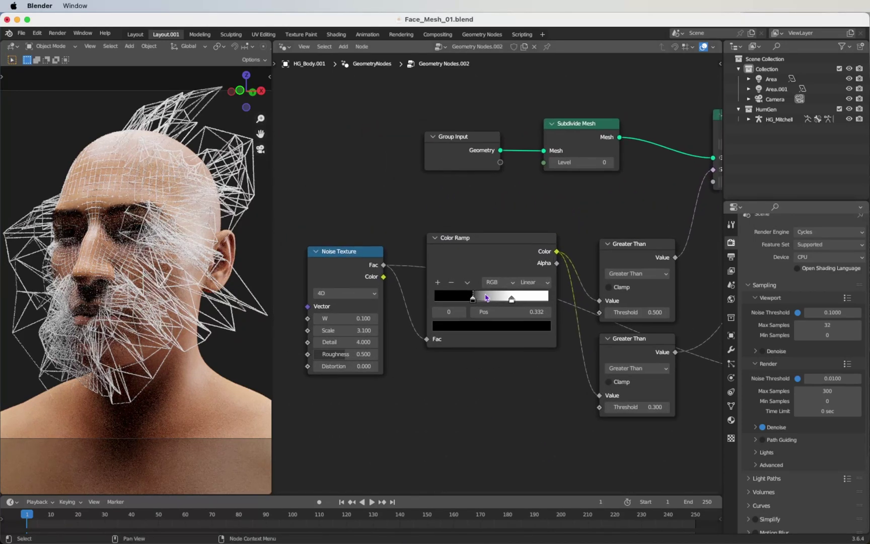
{"action": "key", "text": "z"}
{"action": "left_click", "coordinate": [243, 274]}
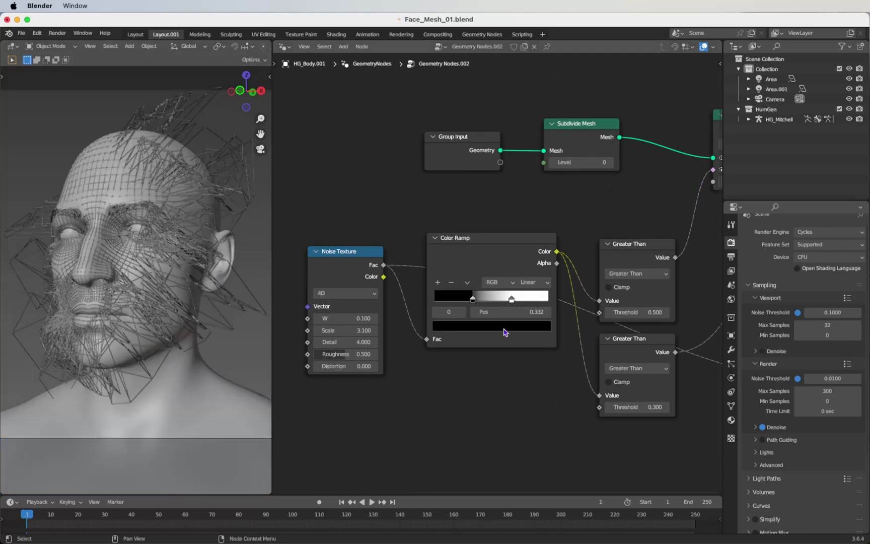
{"action": "left_click_drag", "start_coordinate": [477, 304], "coordinate": [476, 304]}
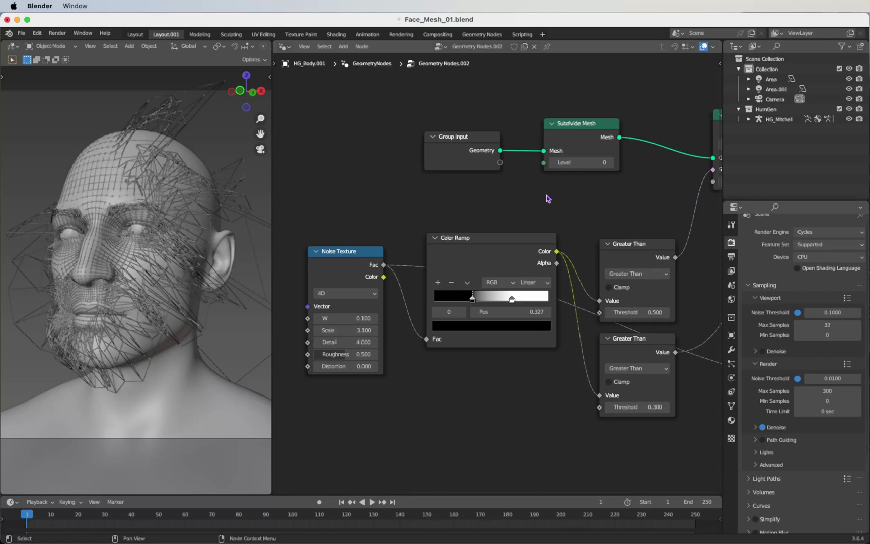
Set the Subdivide Mesh node's Level to 1
{"action": "scroll", "coordinate": [548, 198], "scroll_direction": "right", "scroll_amount": 2}
{"action": "scroll", "coordinate": [548, 198], "scroll_direction": "up", "scroll_amount": 1}
{"action": "double_click", "coordinate": [560, 171]}
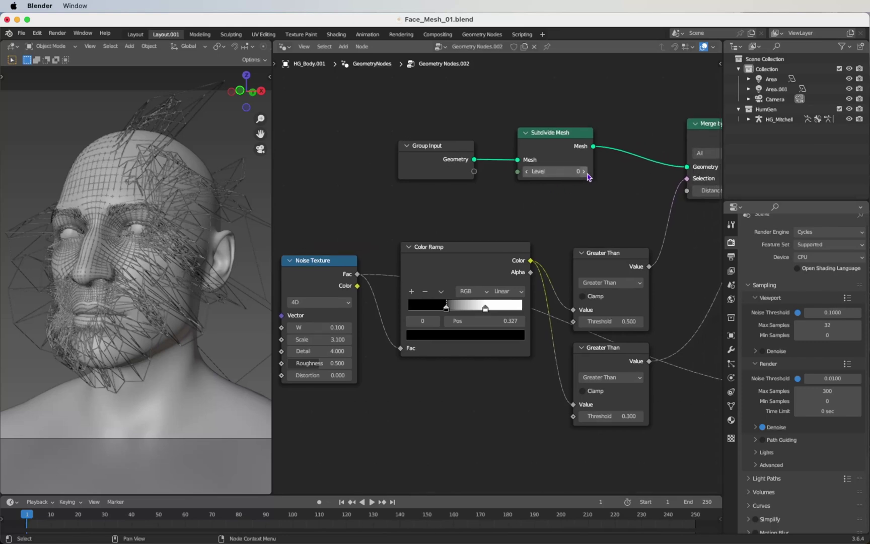
{"action": "type", "text": "1"}
{"action": "key", "text": "Return"}
Set the Subdivide Mesh node's Level to 2 and examine the face wireframe up close
{"action": "double_click", "coordinate": [560, 171]}
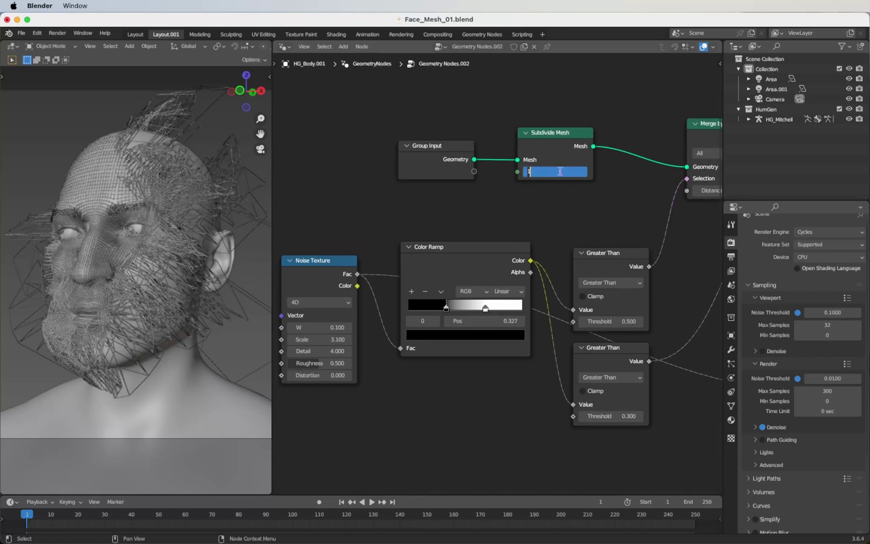
{"action": "type", "text": "2"}
{"action": "key", "text": "Return"}
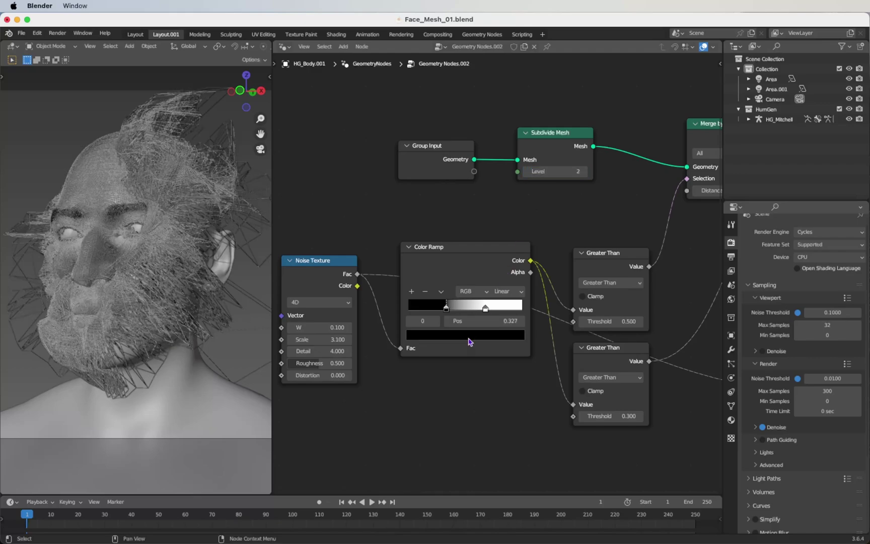
{"action": "key", "text": "q"}
{"action": "left_click", "coordinate": [168, 267]}
{"action": "scroll", "coordinate": [167, 267], "scroll_direction": "up", "scroll_amount": 6, "text": "ctrl"}
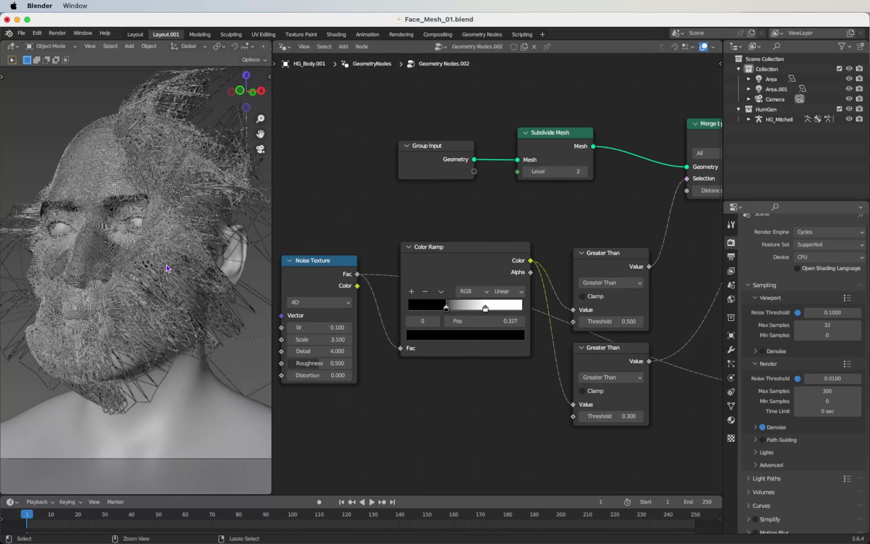
{"action": "scroll", "coordinate": [168, 266], "scroll_direction": "up", "scroll_amount": 2, "text": "ctrl"}
{"action": "scroll", "coordinate": [167, 267], "scroll_direction": "down", "scroll_amount": 6, "text": "ctrl"}
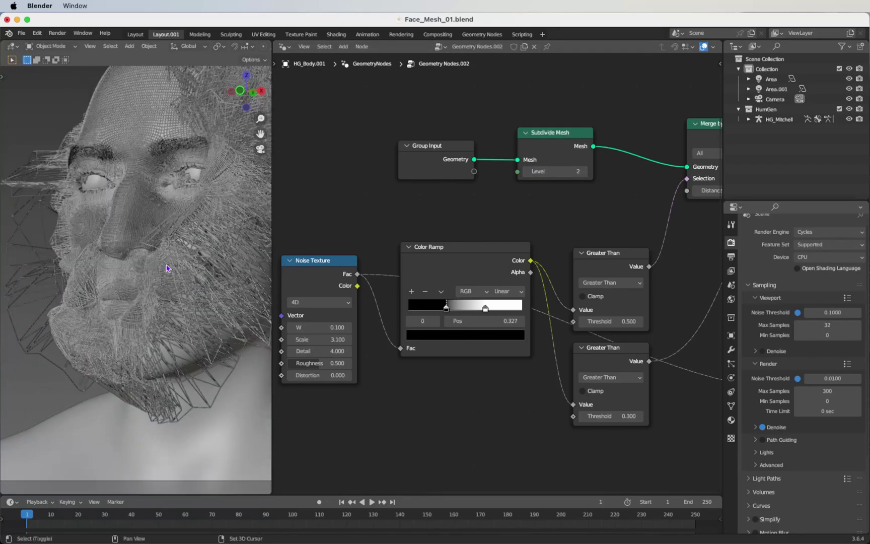
{"action": "scroll", "coordinate": [168, 267], "scroll_direction": "up", "scroll_amount": 3, "text": "shift"}
{"action": "scroll", "coordinate": [166, 265], "scroll_direction": "down", "scroll_amount": 1, "text": "ctrl"}
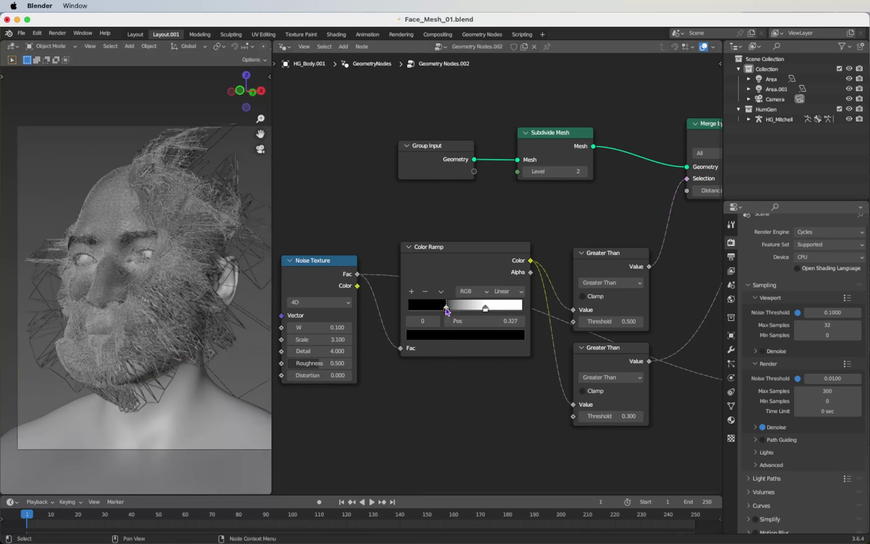
Return the Subdivide Mesh Level to 1 and adjust the Noise Texture's Color Ramp stops, with the white stop at 0.695
{"action": "left_click_drag", "start_coordinate": [444, 309], "coordinate": [446, 308]}
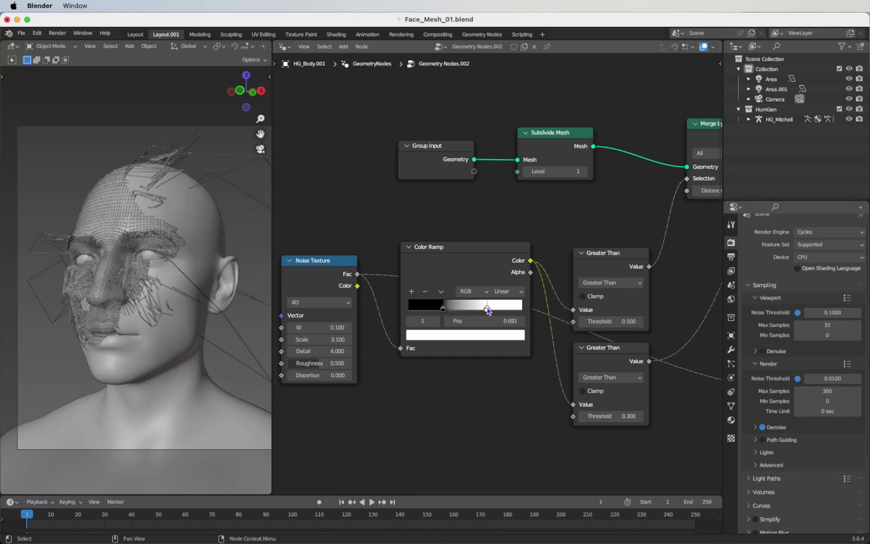
{"action": "double_click", "coordinate": [576, 171]}
{"action": "type", "text": "1"}
{"action": "key", "text": "Return"}
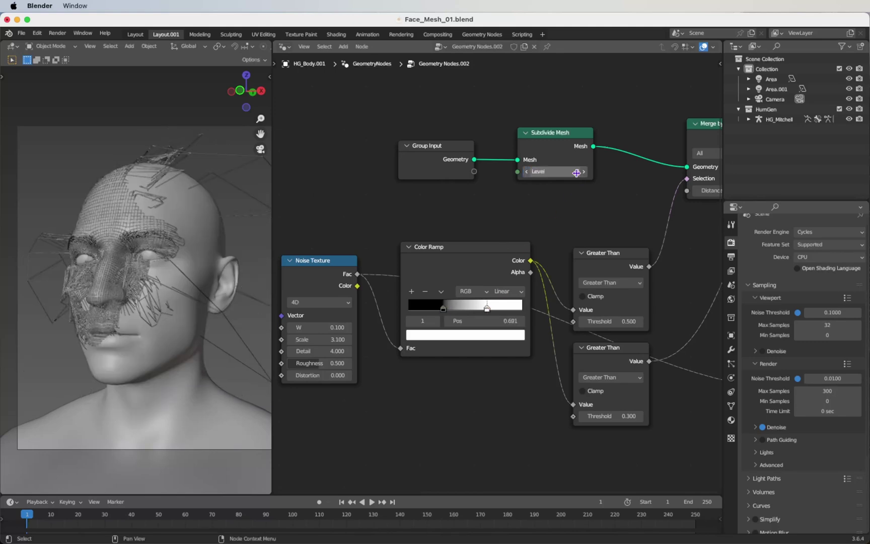
{"action": "left_click_drag", "start_coordinate": [448, 312], "coordinate": [488, 310]}
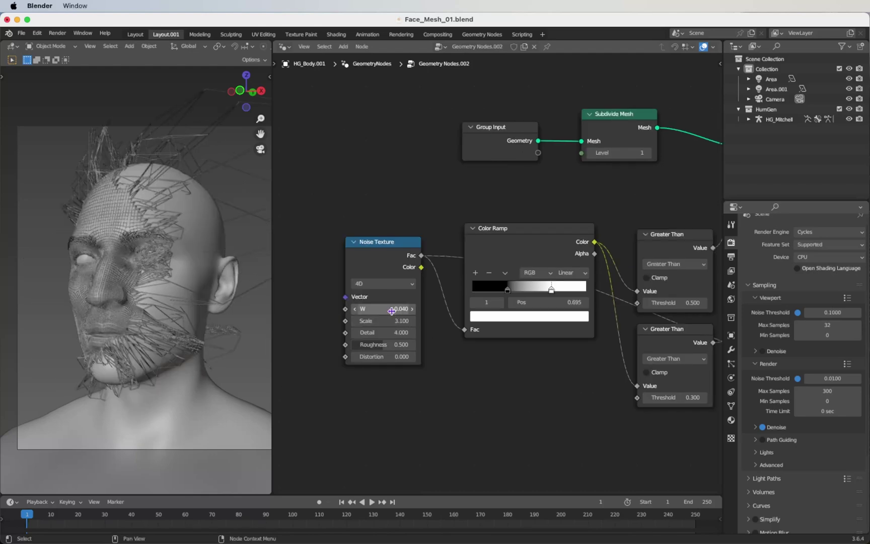
Set the Noise Texture's W to 0.030 and move the black stop of the Color Ramp feeding Offset Scale to 0.418
{"action": "mouse_move", "coordinate": [385, 307]}
{"action": "left_mouse_down", "text": "shift"}
{"action": "mouse_move", "coordinate": [377, 308]}
{"action": "mouse_move", "coordinate": [385, 308]}
{"action": "left_mouse_up", "text": "shift"}
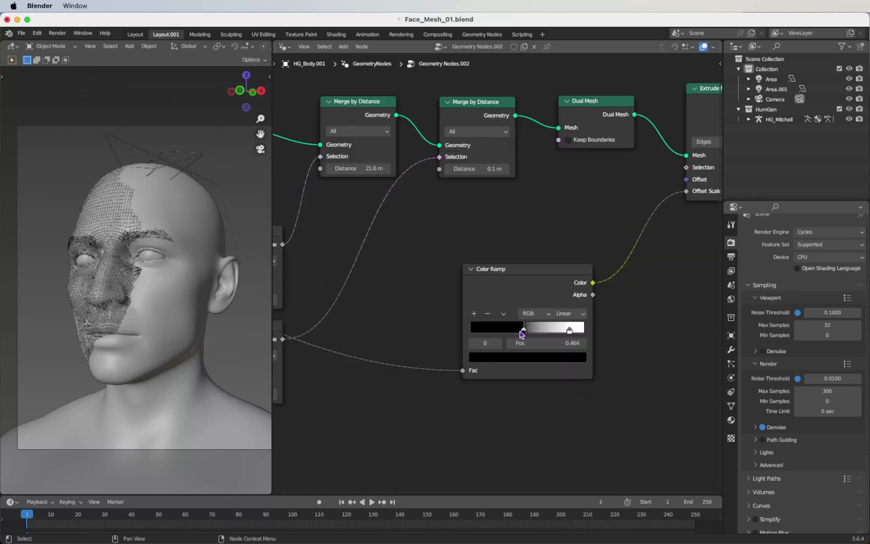
{"action": "mouse_move", "coordinate": [521, 334]}
{"action": "left_mouse_down"}
{"action": "mouse_move", "coordinate": [567, 331]}
{"action": "mouse_move", "coordinate": [527, 334]}
{"action": "left_mouse_up"}
{"action": "left_click", "coordinate": [519, 333]}
{"action": "left_click_drag", "start_coordinate": [527, 333], "coordinate": [519, 335]}
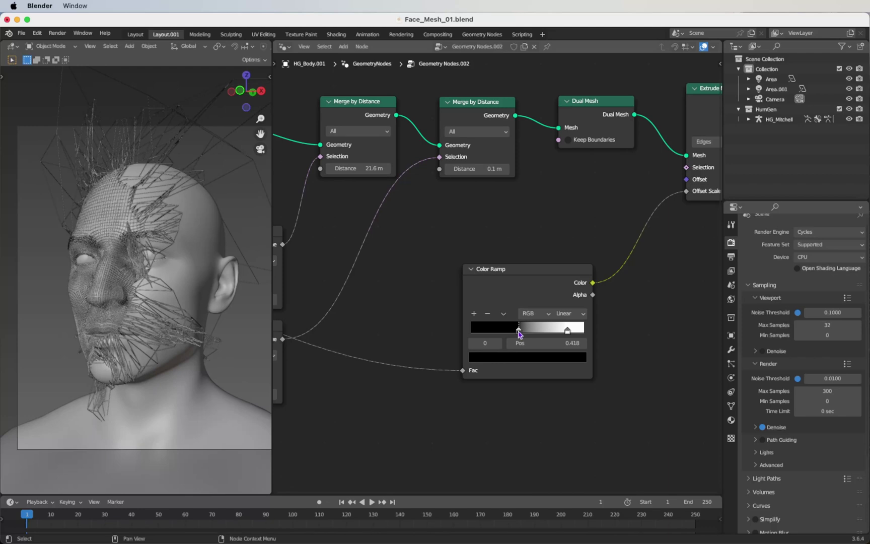
Set the Subdivide Mesh node's Level to 2 for a denser wireframe
{"action": "scroll", "coordinate": [518, 334], "scroll_direction": "left", "scroll_amount": 5}
{"action": "scroll", "coordinate": [519, 334], "scroll_direction": "right", "scroll_amount": 3}
{"action": "scroll", "coordinate": [518, 335], "scroll_direction": "down", "scroll_amount": 2, "text": "ctrl"}
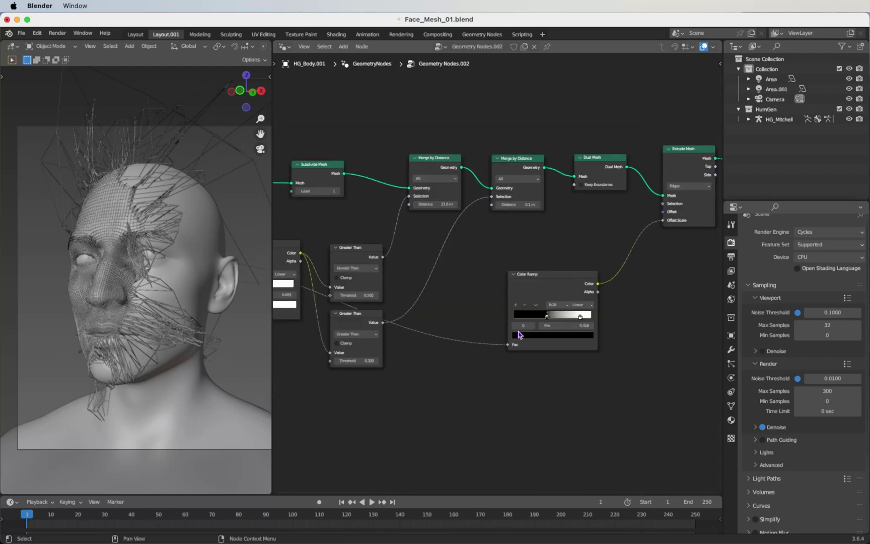
{"action": "scroll", "coordinate": [518, 335], "scroll_direction": "left", "scroll_amount": 6}
{"action": "scroll", "coordinate": [518, 334], "scroll_direction": "up", "scroll_amount": 2, "text": "ctrl"}
{"action": "scroll", "coordinate": [519, 335], "scroll_direction": "up", "scroll_amount": 2}
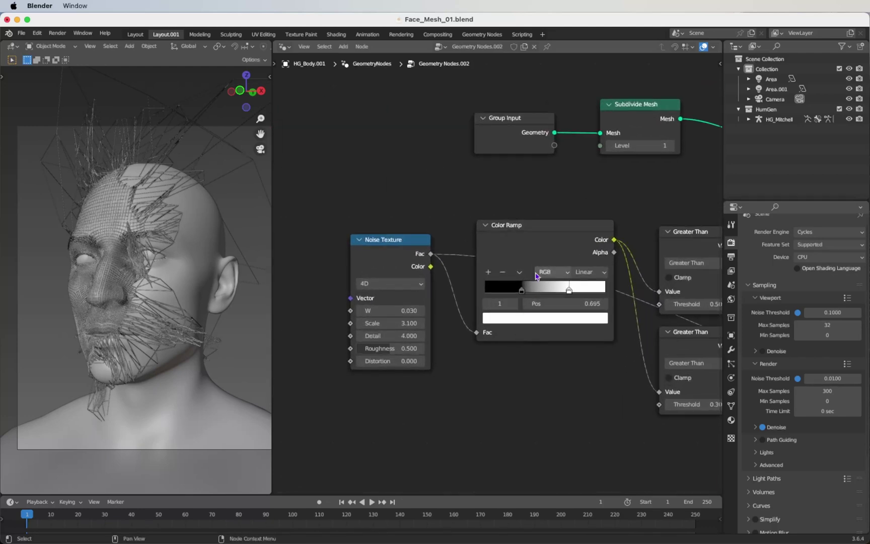
{"action": "scroll", "coordinate": [491, 358], "scroll_direction": "right", "scroll_amount": 6}
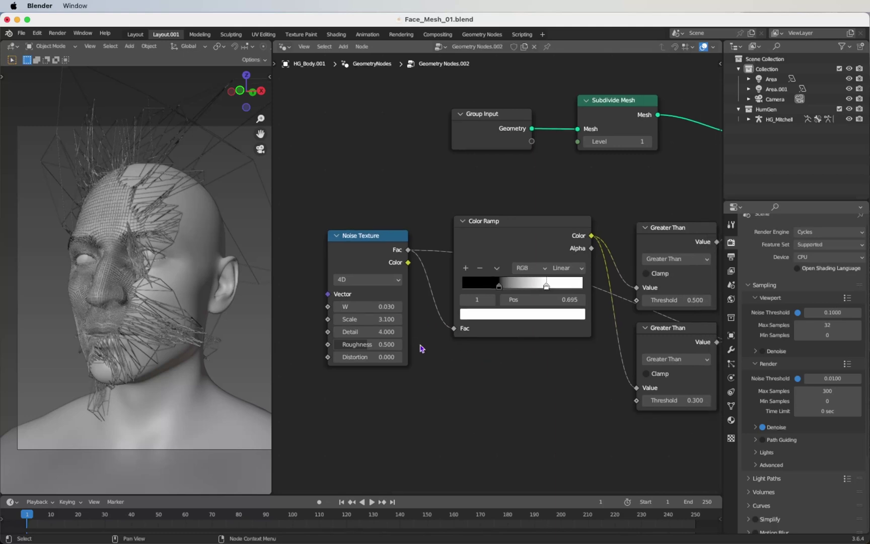
{"action": "scroll", "coordinate": [468, 357], "scroll_direction": "up", "scroll_amount": 2}
{"action": "scroll", "coordinate": [469, 358], "scroll_direction": "up", "scroll_amount": 1}
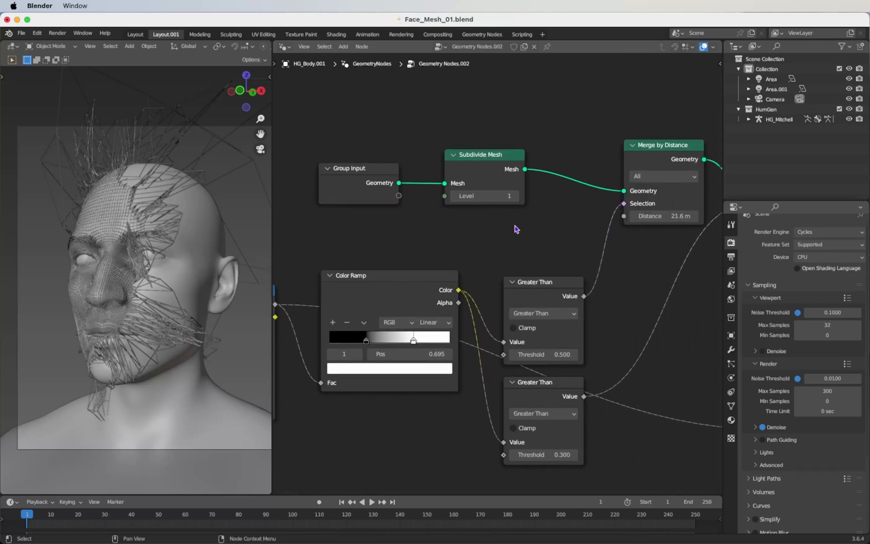
{"action": "left_click", "coordinate": [515, 196]}
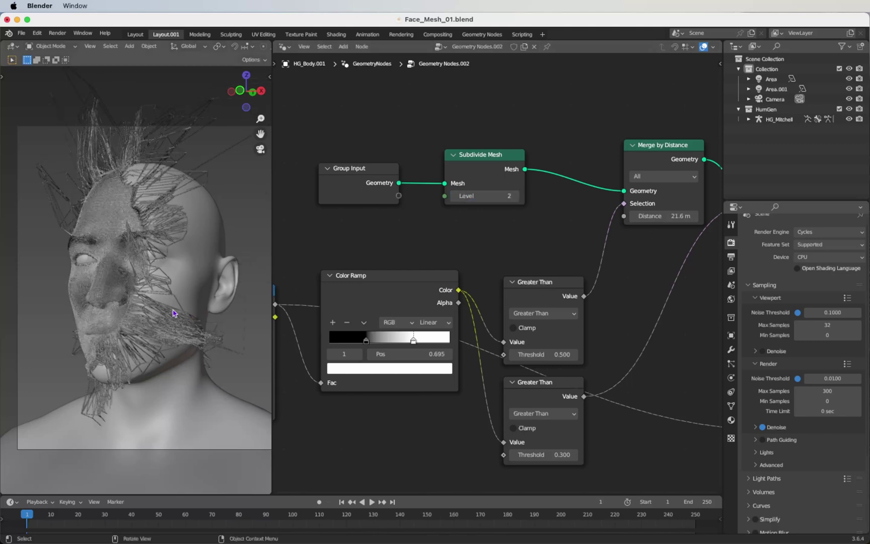
Preview the subdivided wireframe and the head in rendered viewport shading
{"action": "key", "text": "q"}
{"action": "left_click", "coordinate": [174, 312]}
{"action": "key", "text": "z"}
{"action": "left_click", "coordinate": [161, 250]}
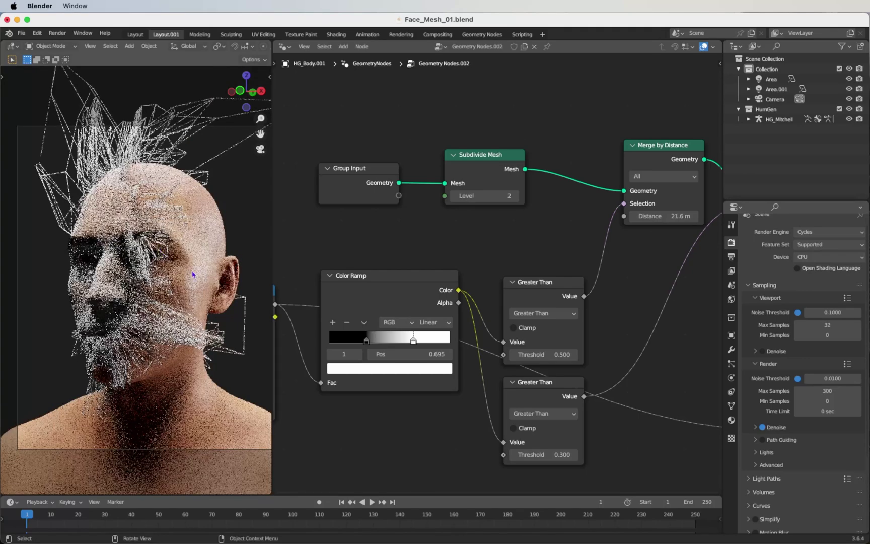
{"action": "scroll", "coordinate": [473, 267], "scroll_direction": "right", "scroll_amount": 10}
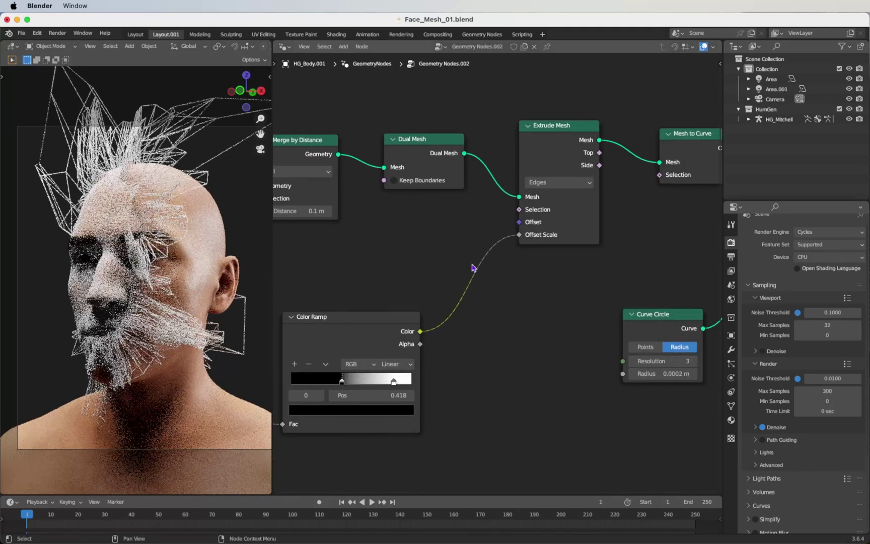
{"action": "scroll", "coordinate": [472, 267], "scroll_direction": "right", "scroll_amount": 14}
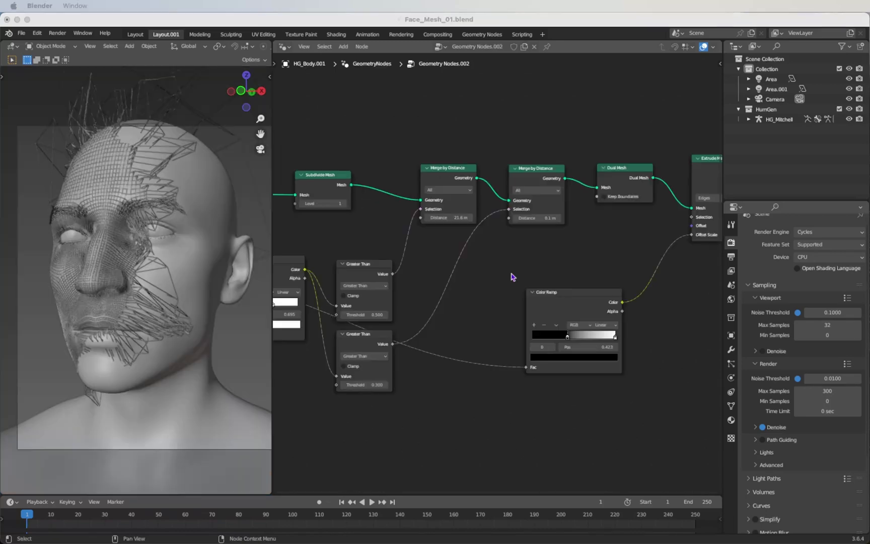
Try the black stop of the Color Ramp feeding Offset Scale at 0.427, and return it to 0.423
{"action": "scroll", "coordinate": [540, 327], "scroll_direction": "down", "scroll_amount": 3}
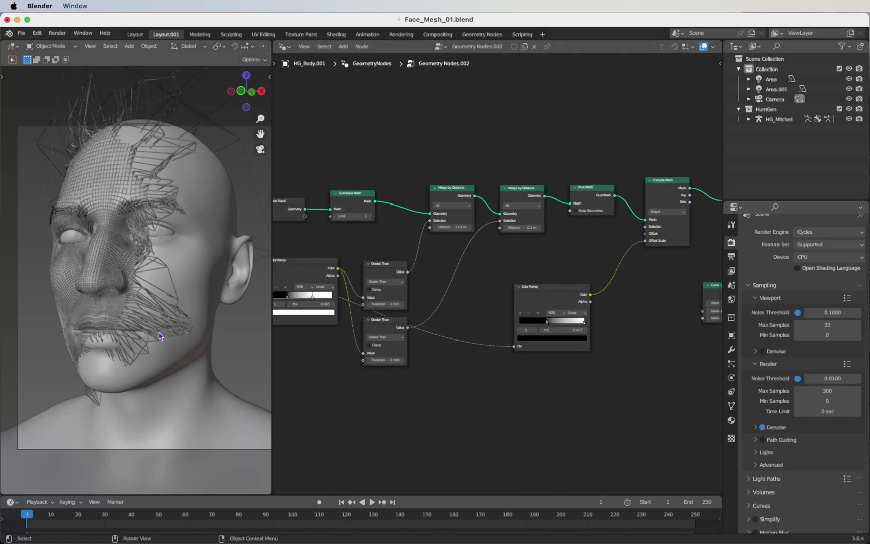
{"action": "scroll", "coordinate": [539, 404], "scroll_direction": "up", "scroll_amount": 2}
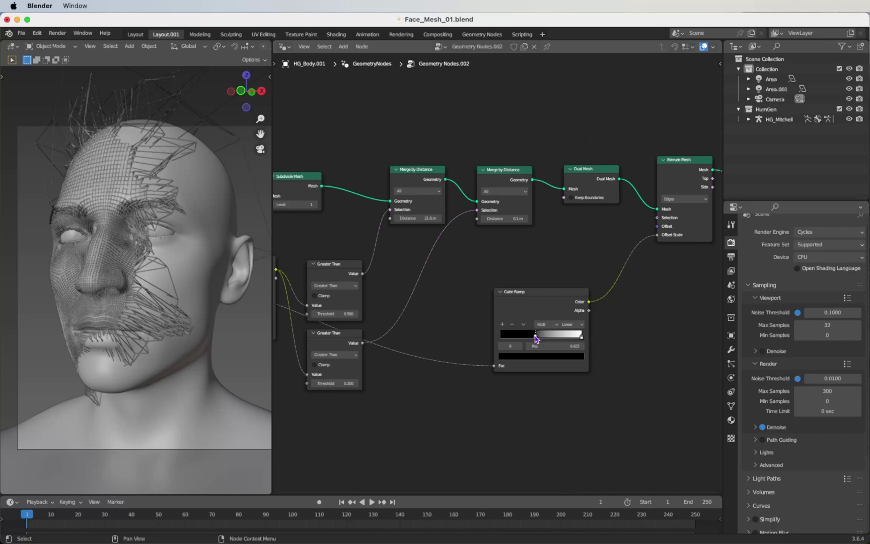
{"action": "mouse_move", "coordinate": [536, 339]}
{"action": "left_mouse_down"}
{"action": "mouse_move", "coordinate": [523, 339]}
{"action": "mouse_move", "coordinate": [537, 340]}
{"action": "left_mouse_up"}
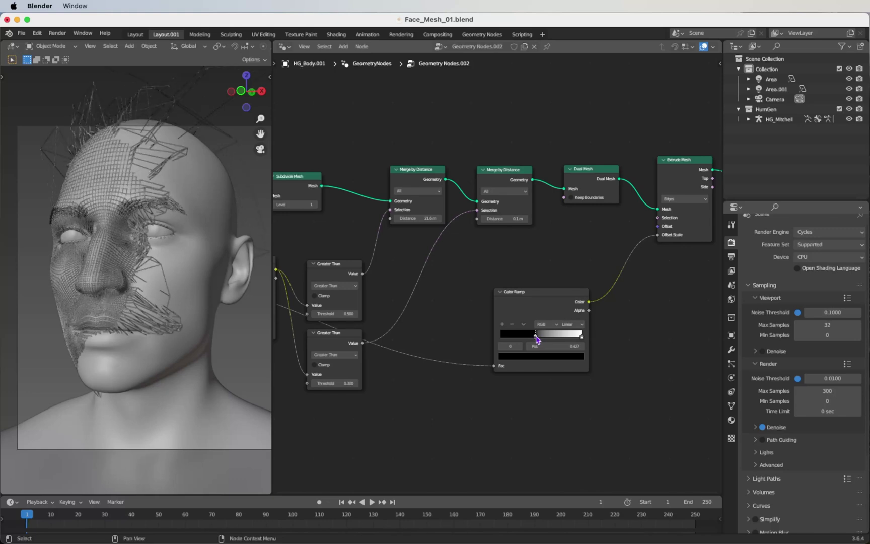
{"action": "left_click_drag", "start_coordinate": [536, 340], "coordinate": [536, 340]}
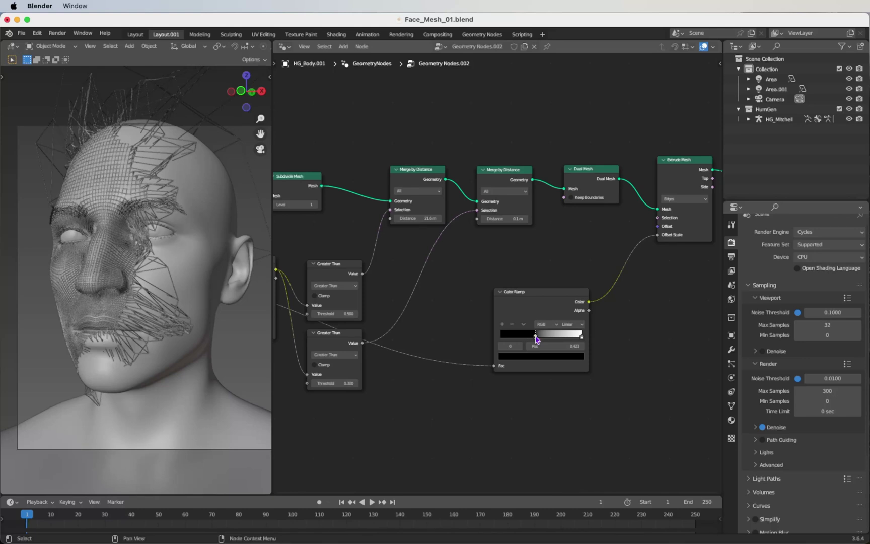
Set the Noise Texture's W to 0.080 and the Subdivide Mesh node's Level to 2
{"action": "scroll", "coordinate": [535, 337], "scroll_direction": "left", "scroll_amount": 10}
{"action": "scroll", "coordinate": [503, 337], "scroll_direction": "up", "scroll_amount": 6}
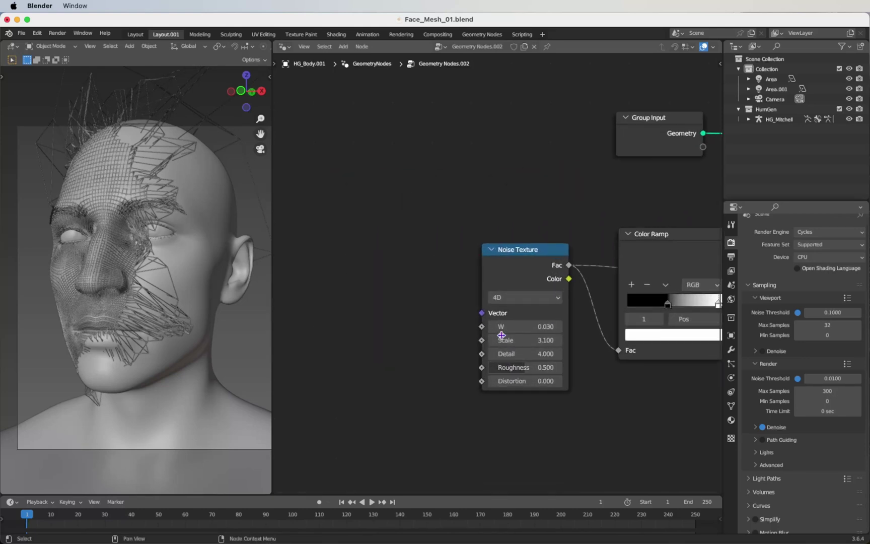
{"action": "scroll", "coordinate": [491, 329], "scroll_direction": "right", "scroll_amount": 2}
{"action": "mouse_move", "coordinate": [486, 325]}
{"action": "left_mouse_down"}
{"action": "mouse_move", "coordinate": [503, 325]}
{"action": "mouse_move", "coordinate": [471, 325]}
{"action": "mouse_move", "coordinate": [503, 325]}
{"action": "left_mouse_up"}
{"action": "middle_click_drag", "start_coordinate": [682, 208], "coordinate": [497, 262]}
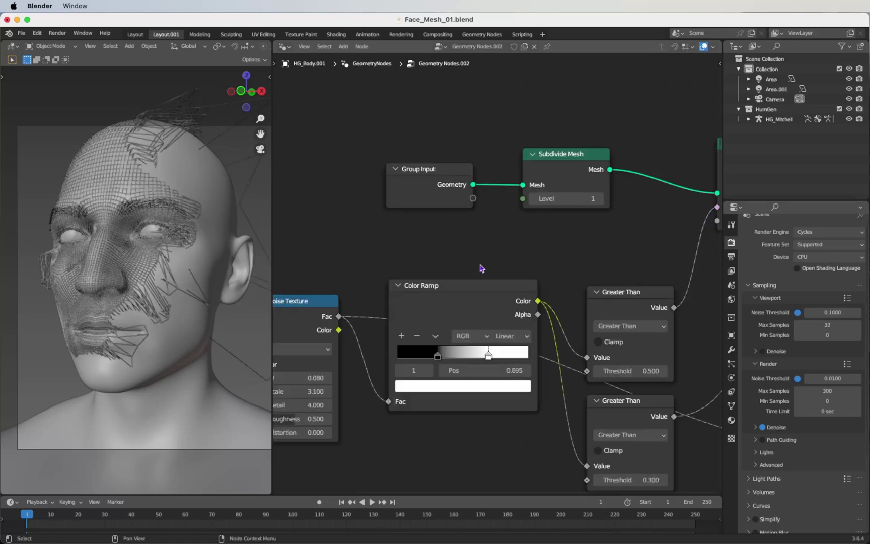
{"action": "left_click_drag", "start_coordinate": [600, 199], "coordinate": [600, 199]}
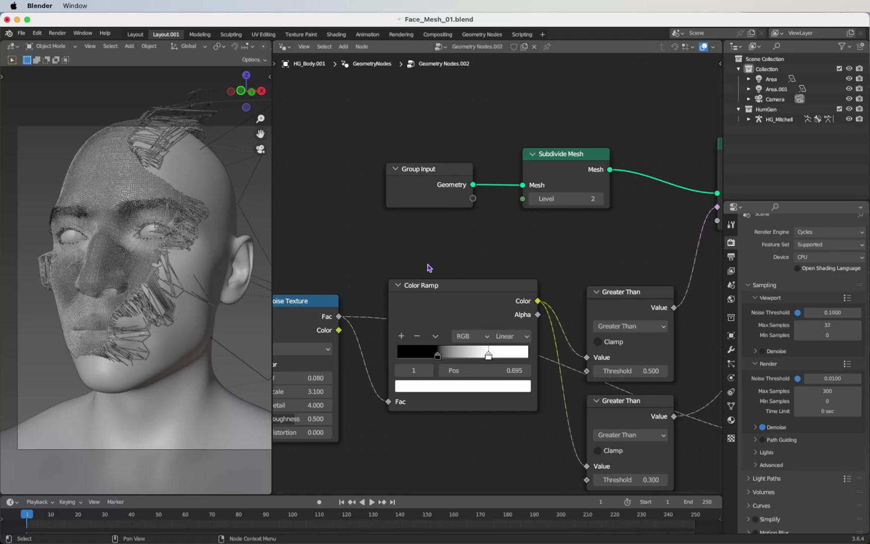
Save the Face_Mesh_01.blend file and display the head in rendered viewport shading
{"action": "scroll", "coordinate": [428, 264], "scroll_direction": "left", "scroll_amount": 1}
{"action": "key", "text": "super+s"}
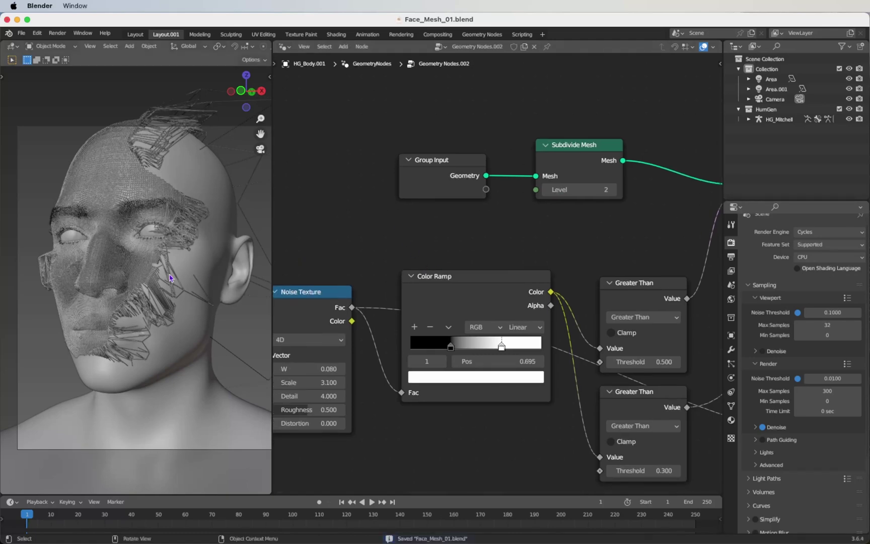
{"action": "key", "text": "z"}
{"action": "left_click", "coordinate": [160, 202]}
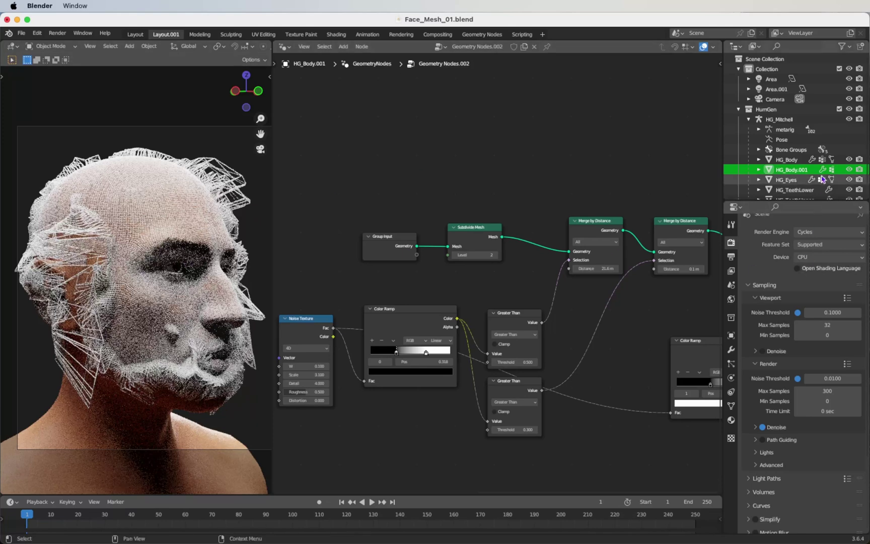
Hide HG_Body, HG_Eyes, HG_TeethLower and HG_TeethUpper in the viewport, saving the file after hiding the body
{"action": "left_click", "coordinate": [848, 160]}
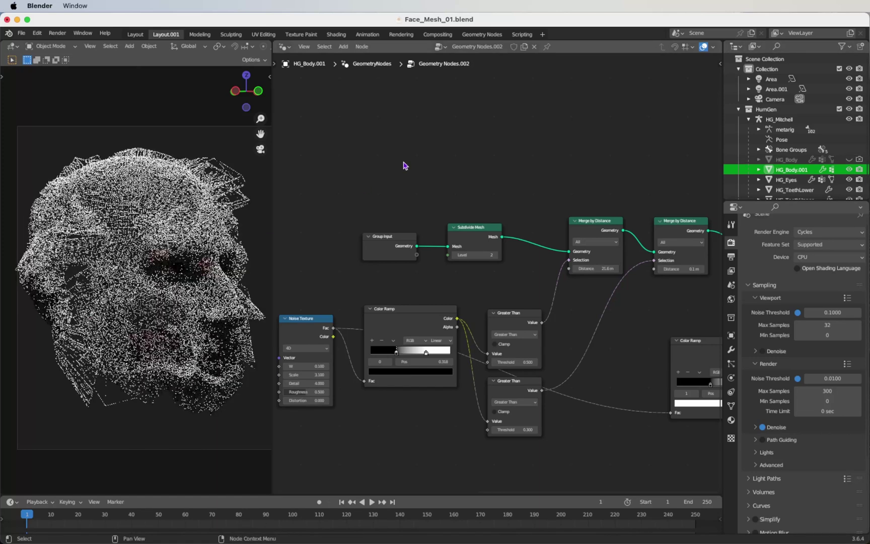
{"action": "key", "text": "super+s"}
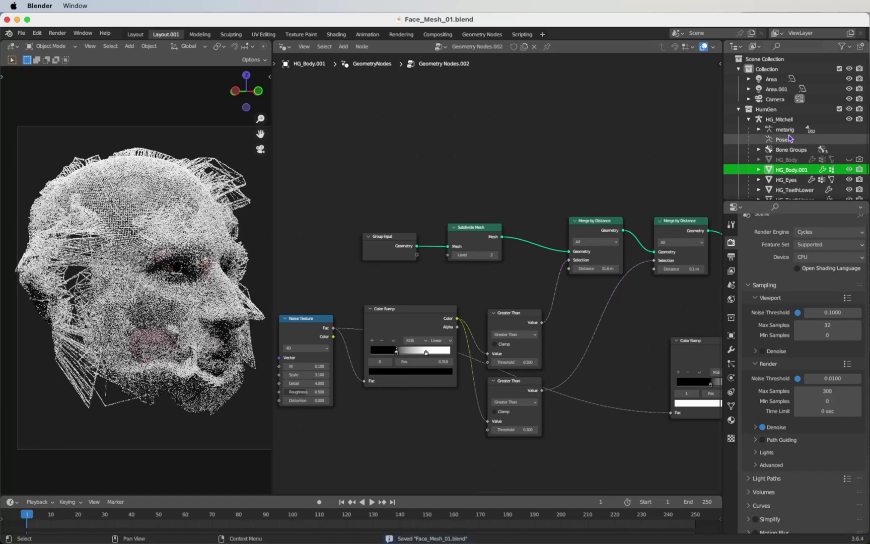
{"action": "scroll", "coordinate": [805, 158], "scroll_direction": "down", "scroll_amount": 1}
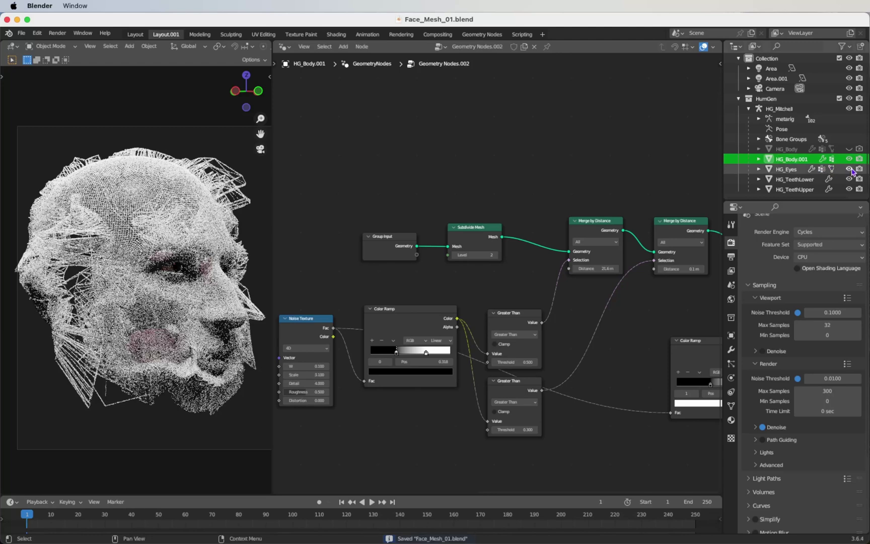
{"action": "left_click_drag", "start_coordinate": [853, 172], "coordinate": [849, 190]}
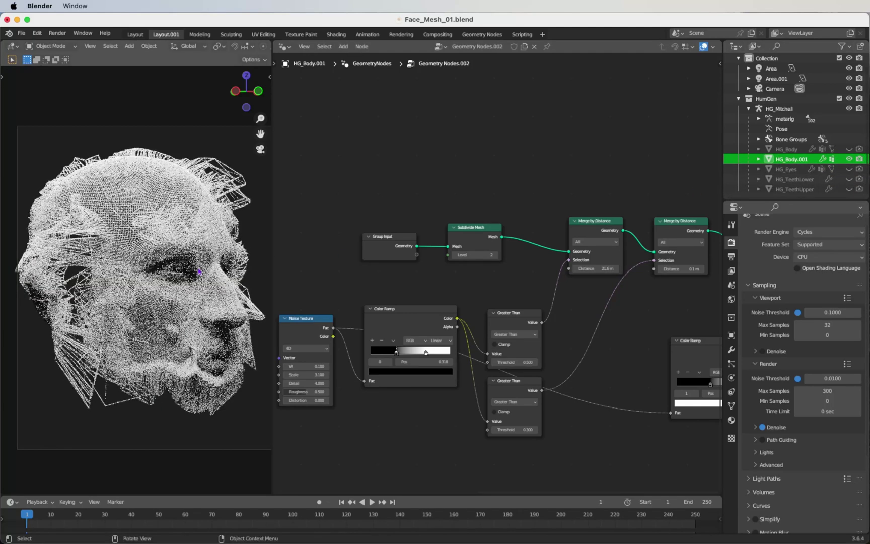
{"action": "scroll", "coordinate": [491, 305], "scroll_direction": "right", "scroll_amount": 2}
{"action": "scroll", "coordinate": [491, 305], "scroll_direction": "left", "scroll_amount": 2}
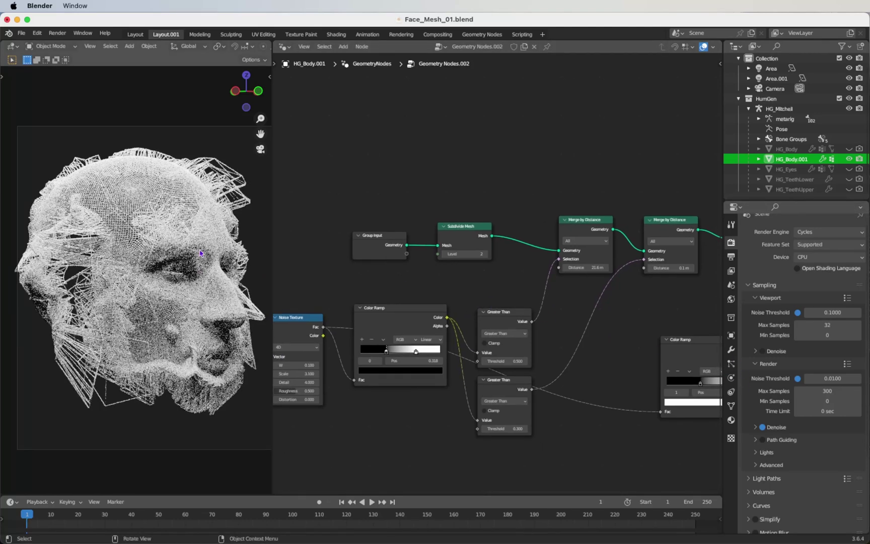
Return the viewport to solid shading and remove all material slots from HG_Body.001
{"action": "key", "text": "z"}
{"action": "left_click", "coordinate": [272, 249]}
{"action": "left_click", "coordinate": [731, 420]}
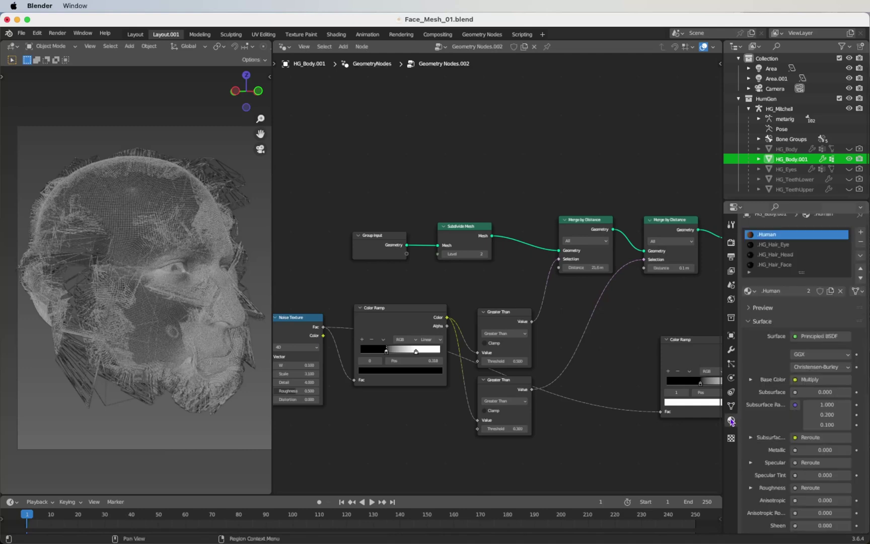
{"action": "left_click", "coordinate": [862, 244]}
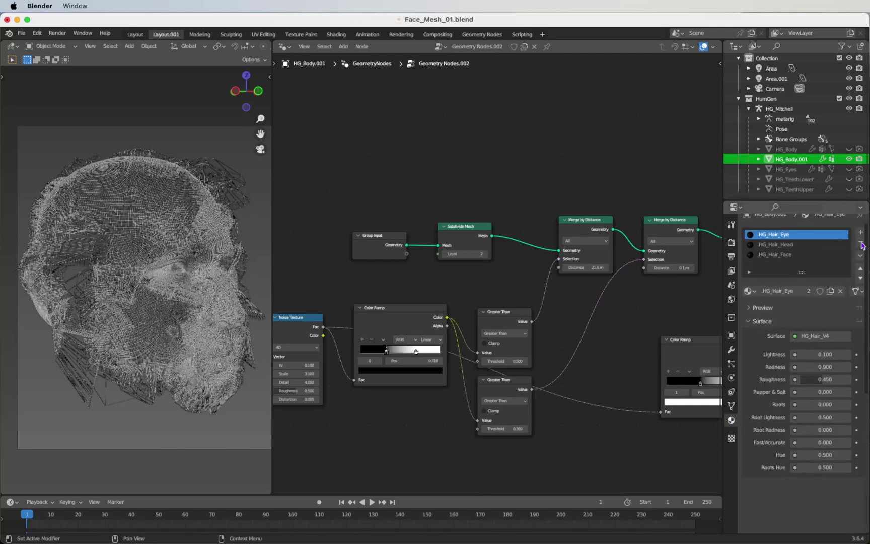
{"action": "left_click", "coordinate": [861, 244]}
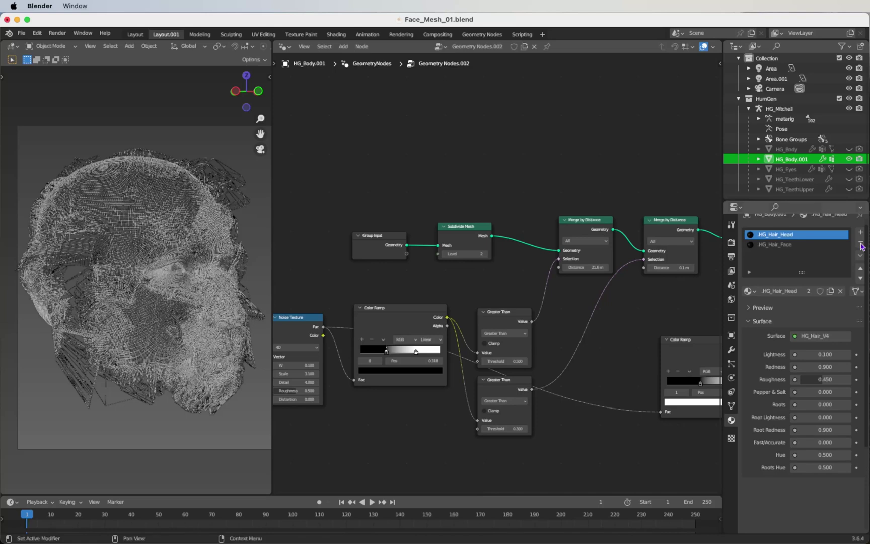
{"action": "left_click", "coordinate": [861, 243]}
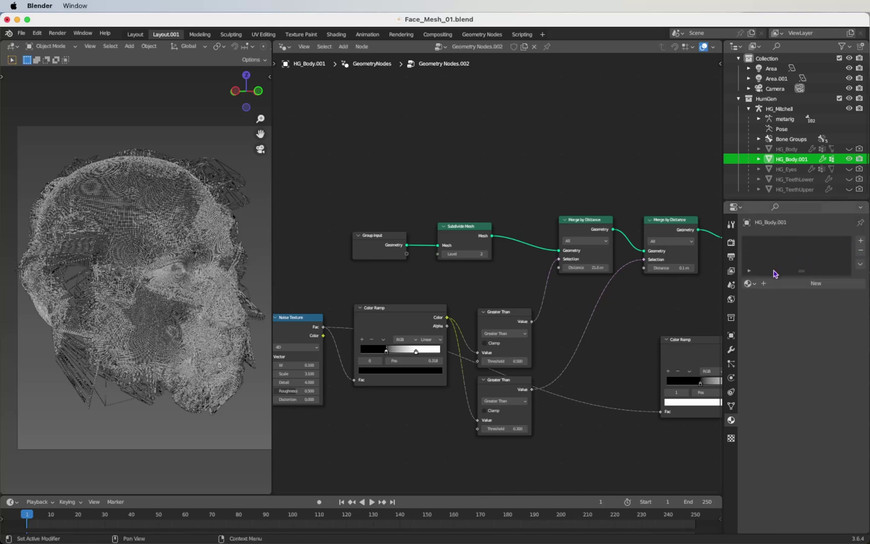
Create a new material on HG_Body.001 and name it Mesh
{"action": "left_click", "coordinate": [824, 285]}
{"action": "left_click", "coordinate": [820, 285]}
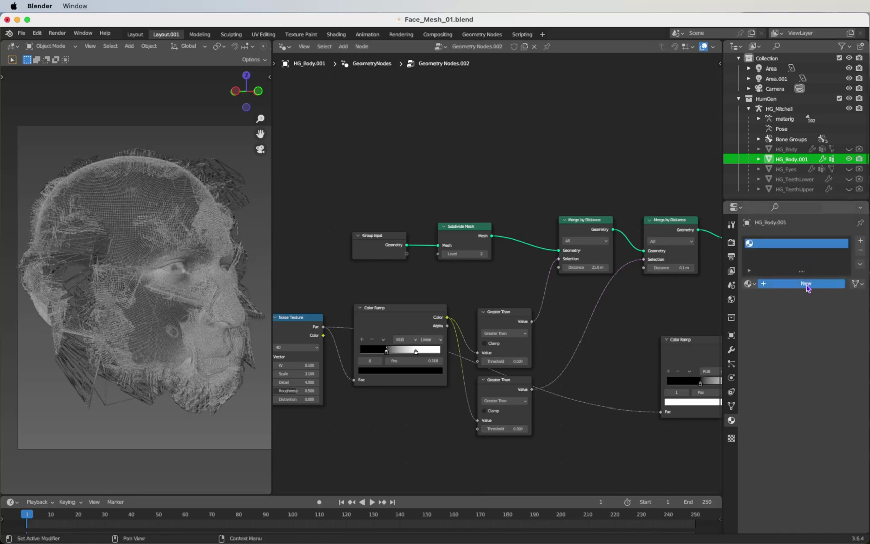
{"action": "double_click", "coordinate": [779, 241]}
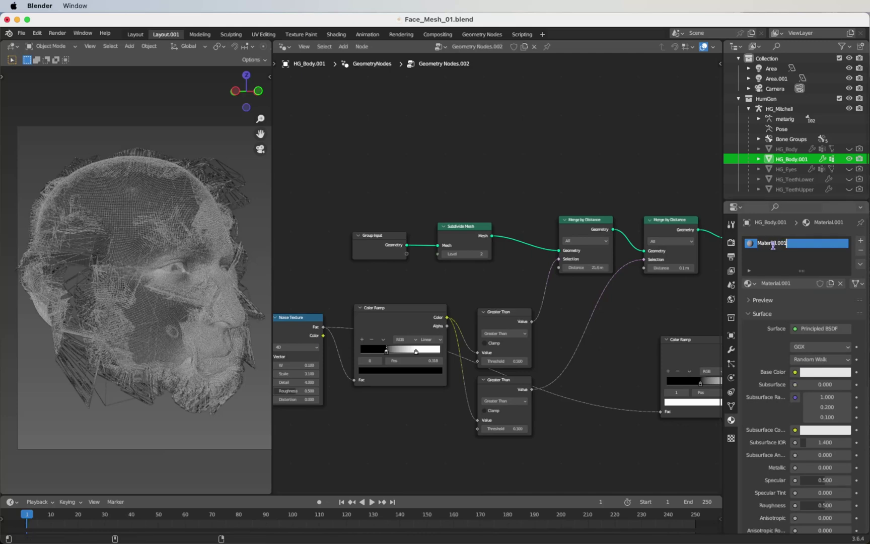
{"action": "type", "text": "Ma"}
{"action": "type", "text": "sh"}
{"action": "key", "text": "Return"}
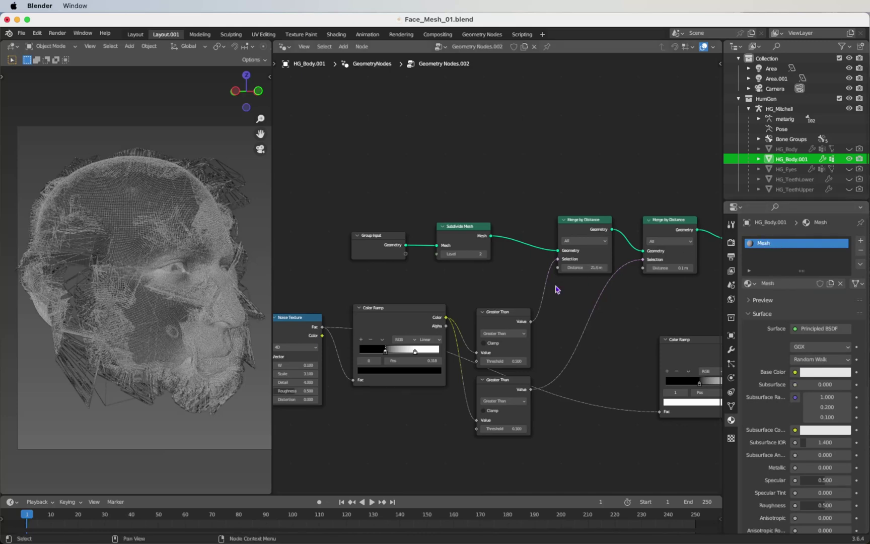
Assign the Mesh material in the Set Material node before the Group Output
{"action": "scroll", "coordinate": [555, 287], "scroll_direction": "right", "scroll_amount": 10}
{"action": "scroll", "coordinate": [556, 288], "scroll_direction": "right", "scroll_amount": 10}
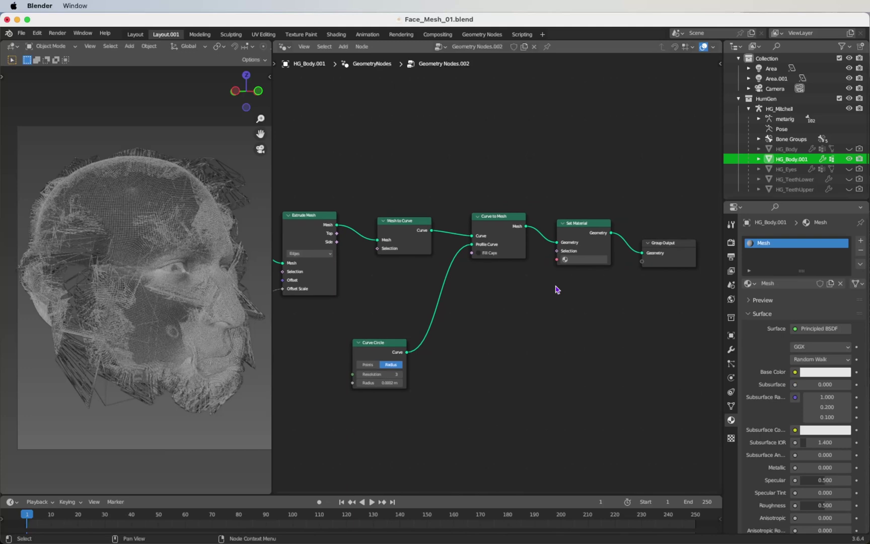
{"action": "left_click", "coordinate": [563, 259]}
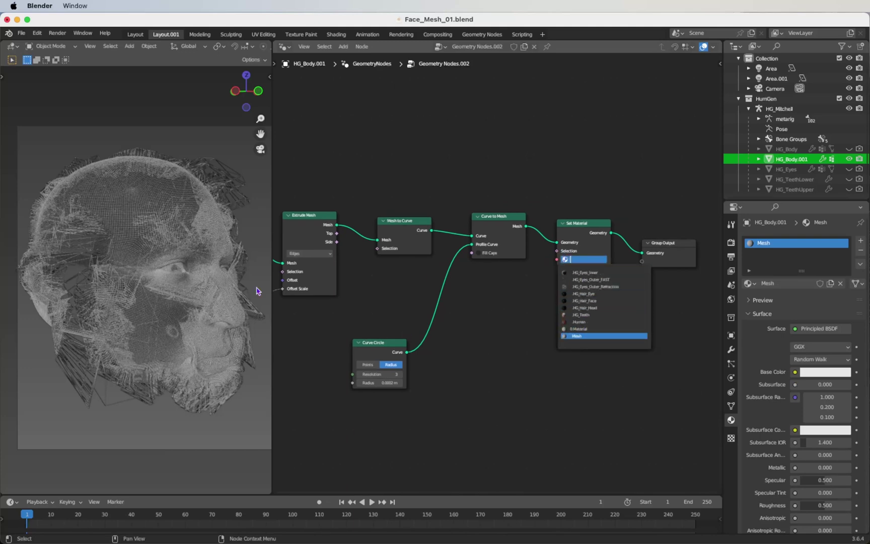
{"action": "key", "text": "Return"}
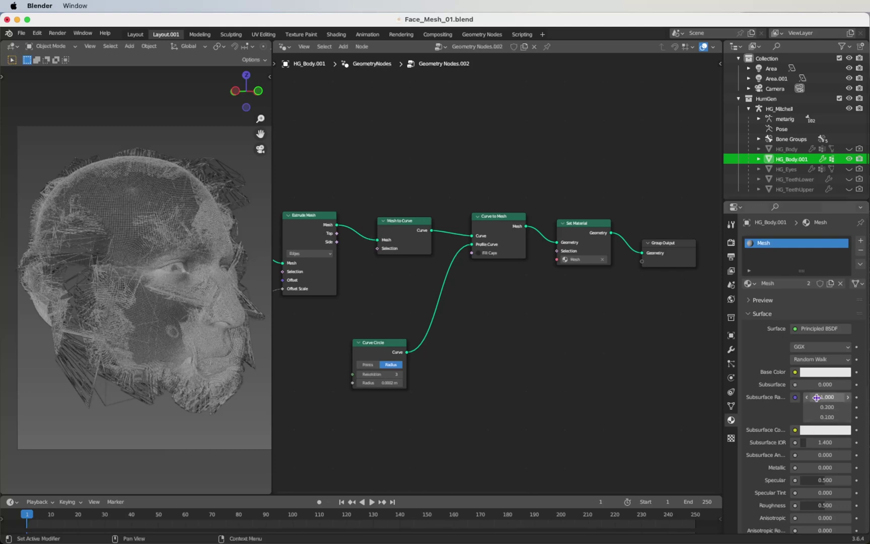
Set the Mesh material's Metallic to 1.000 and Roughness to 0.200
{"action": "left_click", "coordinate": [807, 417]}
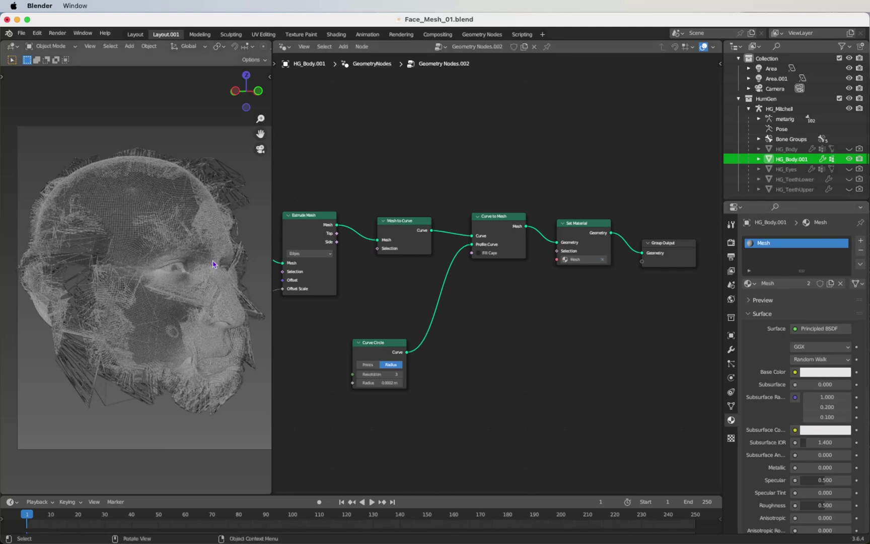
{"action": "scroll", "coordinate": [812, 411], "scroll_direction": "down", "scroll_amount": 3}
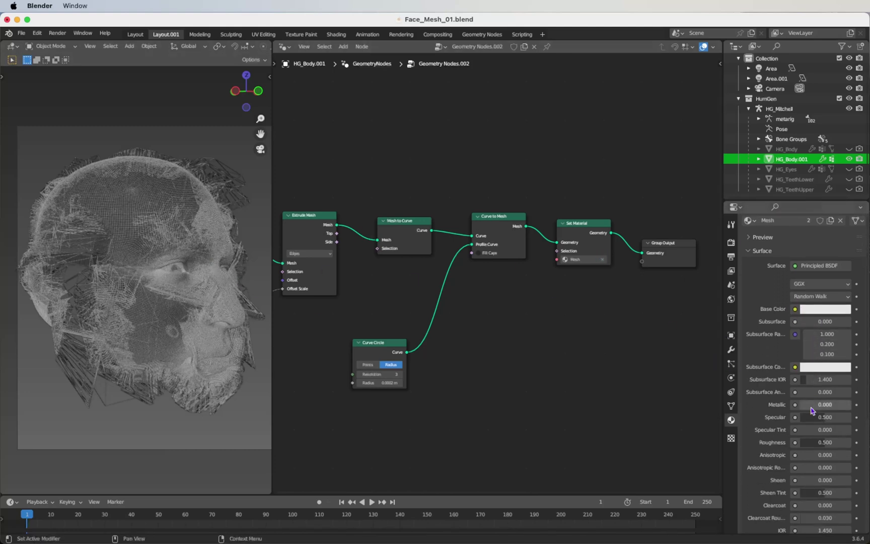
{"action": "left_click_drag", "start_coordinate": [809, 407], "coordinate": [849, 406]}
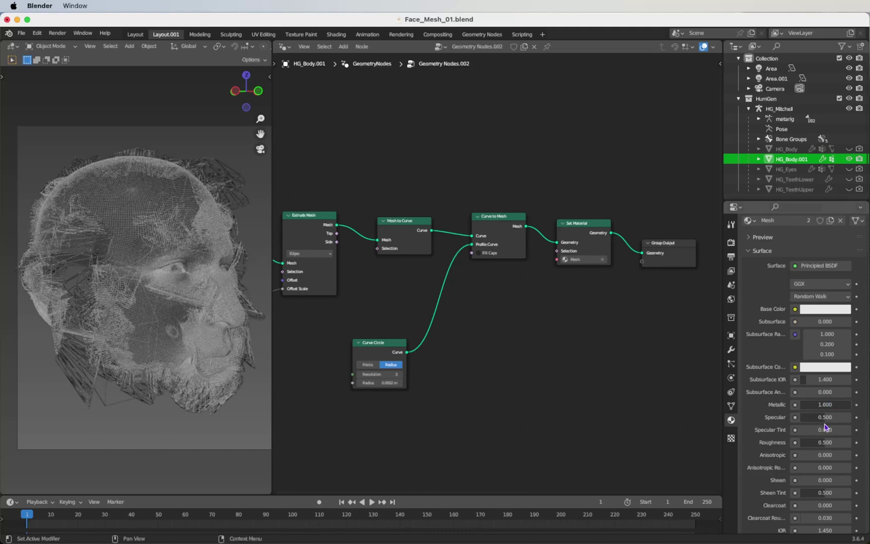
{"action": "scroll", "coordinate": [753, 402], "scroll_direction": "down", "scroll_amount": 1}
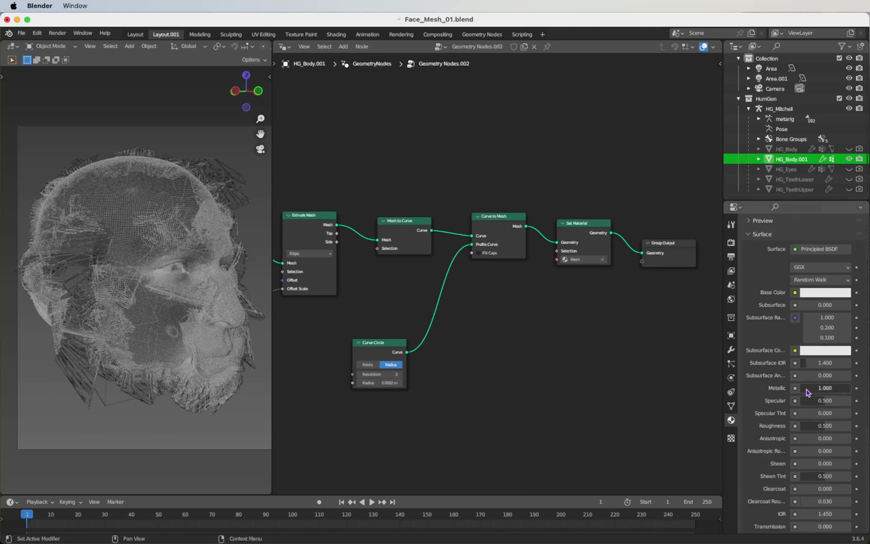
{"action": "left_click", "coordinate": [809, 425]}
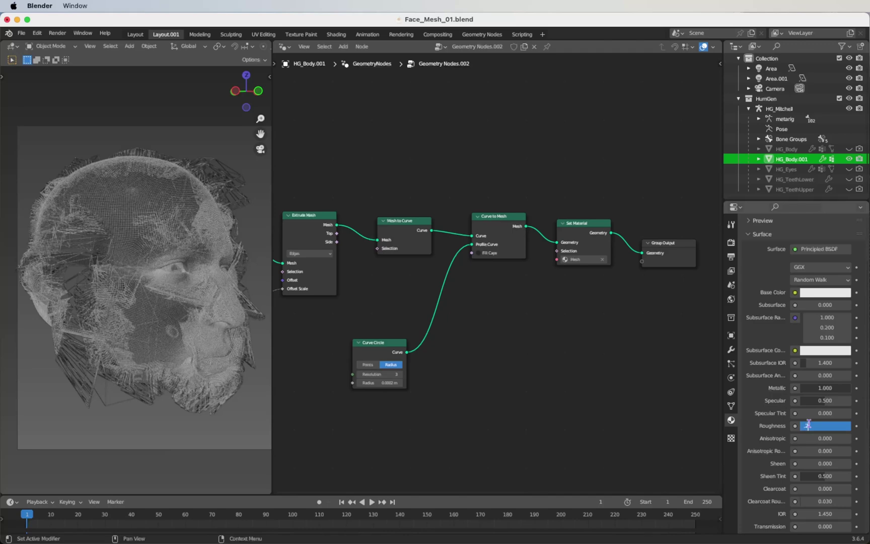
{"action": "key", "text": "Return"}
Inspect the metallic wireframe head in rendered shading from a front three-quarter angle in a maximized viewport
{"action": "key", "text": "z"}
{"action": "left_click", "coordinate": [161, 179]}
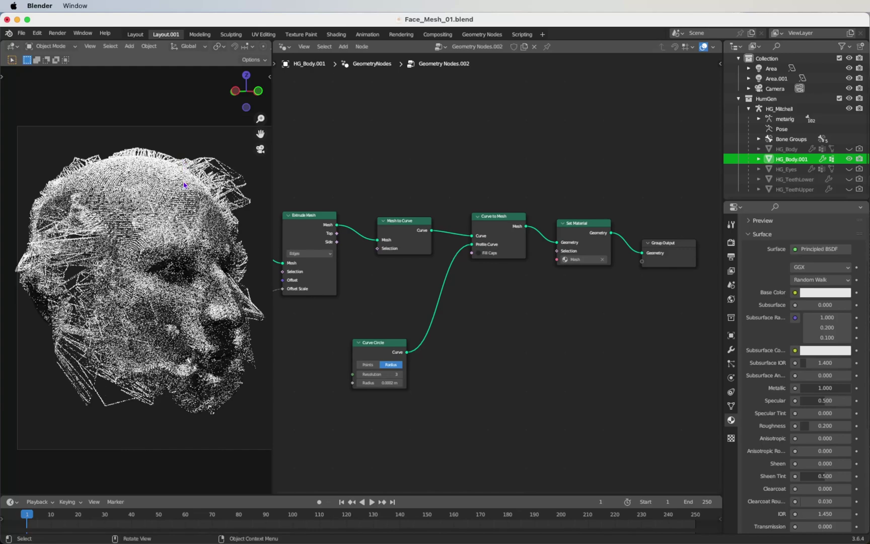
{"action": "scroll", "coordinate": [214, 253], "scroll_direction": "right", "scroll_amount": 5}
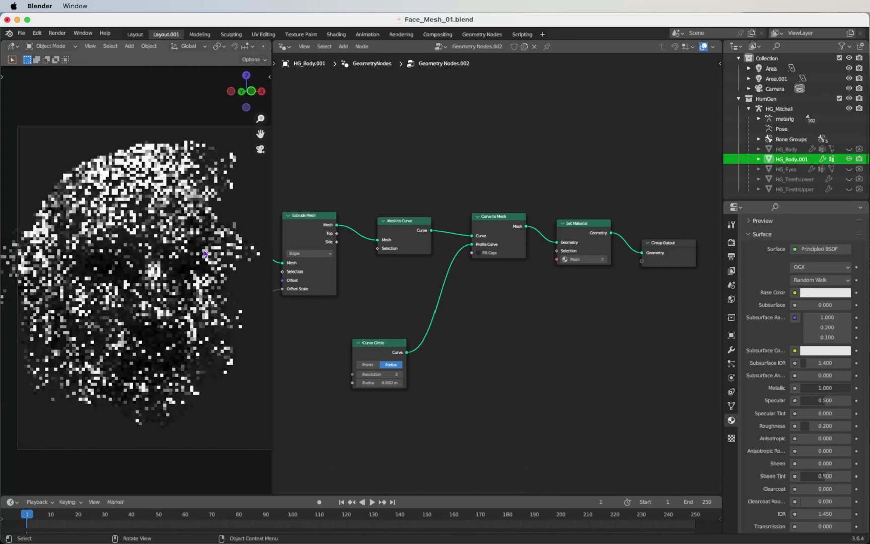
{"action": "key", "text": "z"}
{"action": "key", "text": "6"}
{"action": "scroll", "coordinate": [195, 263], "scroll_direction": "up", "scroll_amount": 2, "text": "ctrl"}
{"action": "scroll", "coordinate": [194, 262], "scroll_direction": "right", "scroll_amount": 5}
{"action": "middle_click_drag", "start_coordinate": [195, 263], "coordinate": [193, 262]}
{"action": "key", "text": "shift+z"}
{"action": "key", "text": "ctrl+space"}
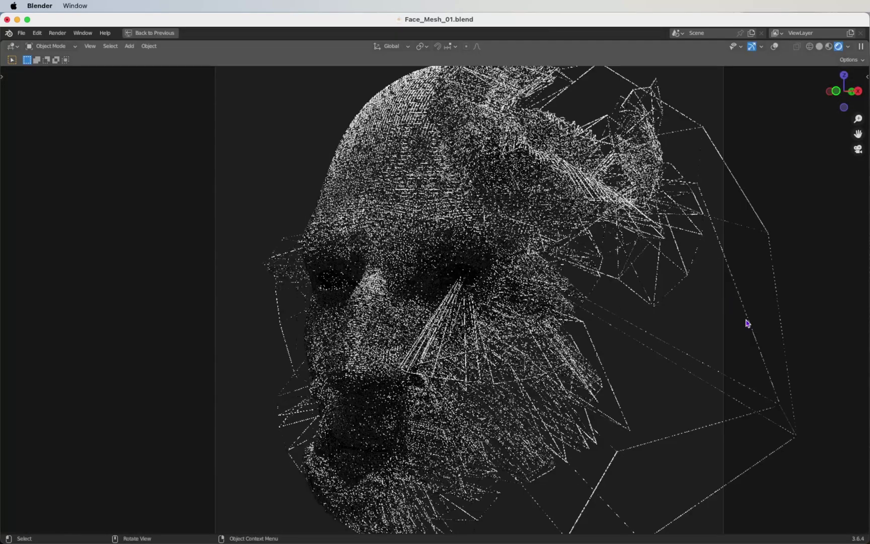